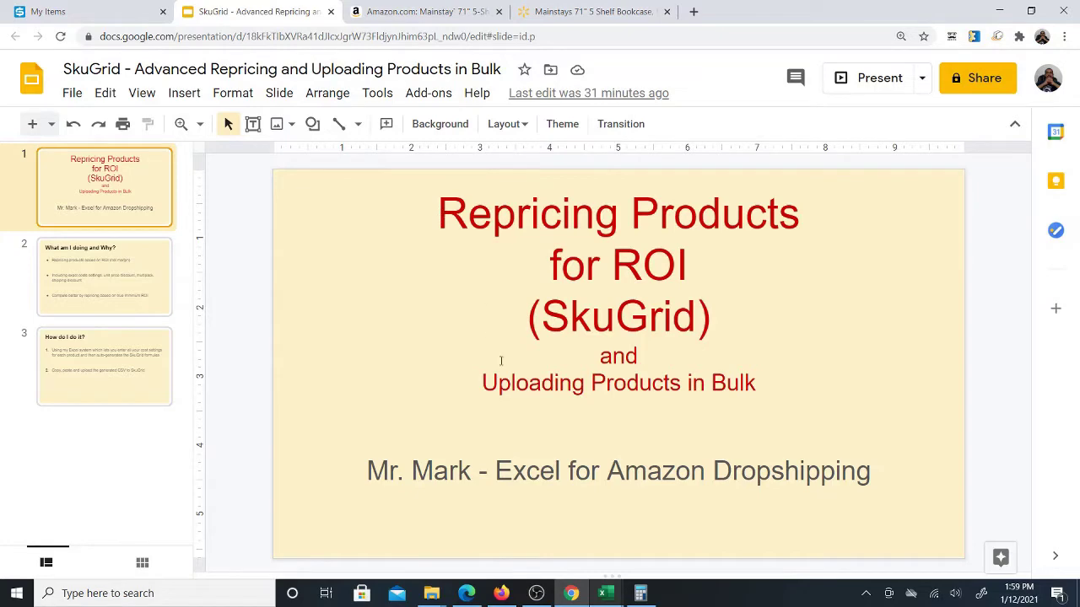
Bring the SkuGrid CSV generator workbook forward.
mouse_move(604, 593)
left_click(459, 506)
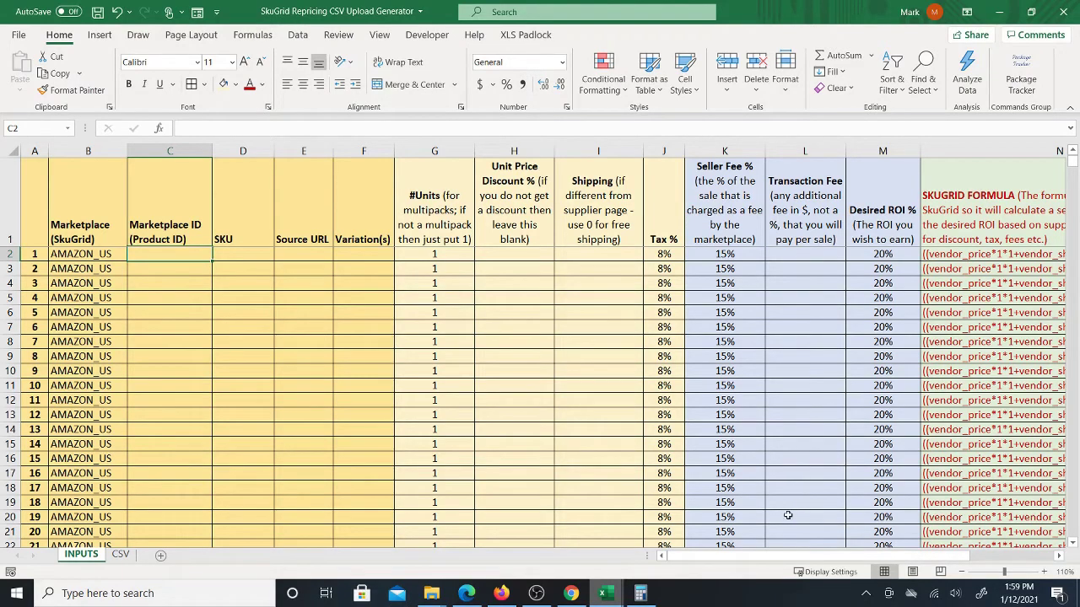
left_click_drag(764, 557, 738, 564)
Show the 'What am I doing and Why?' slide, then switch to SkuGrid's My Items page.
left_click(571, 593)
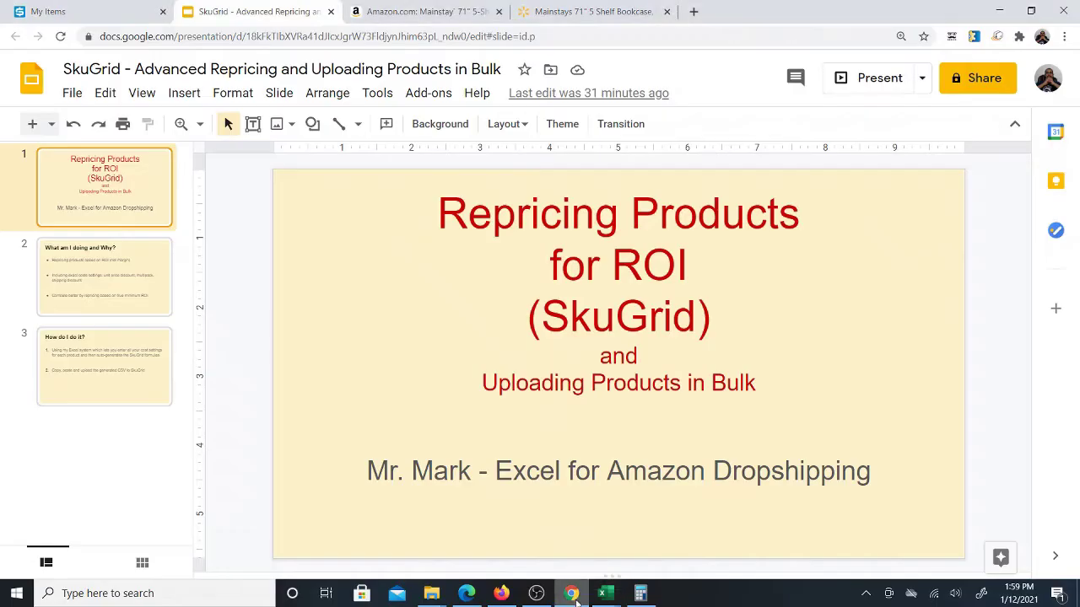
left_click(124, 280)
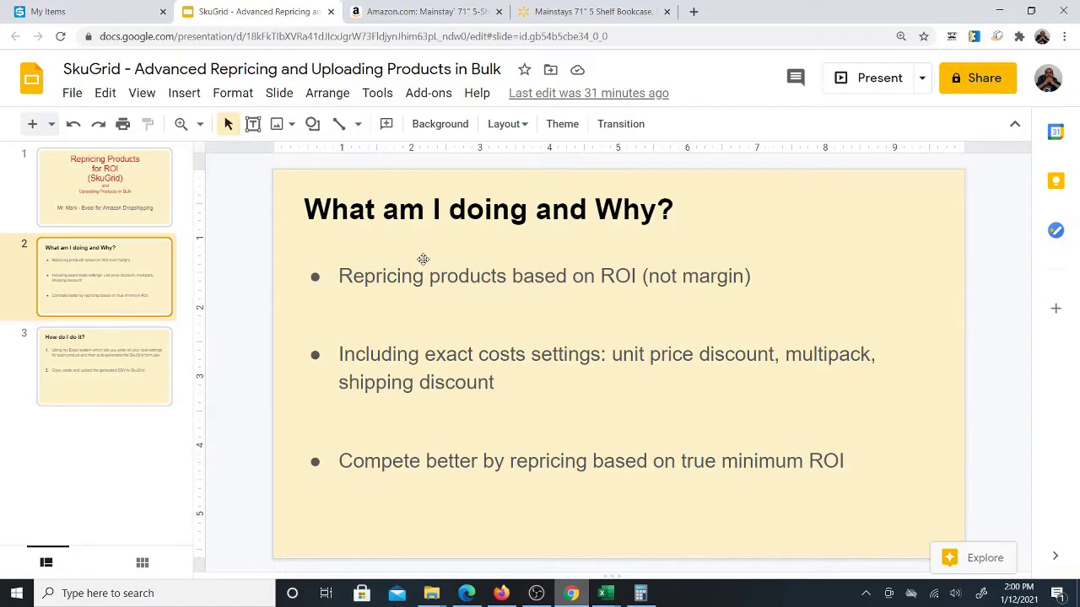
left_click(81, 13)
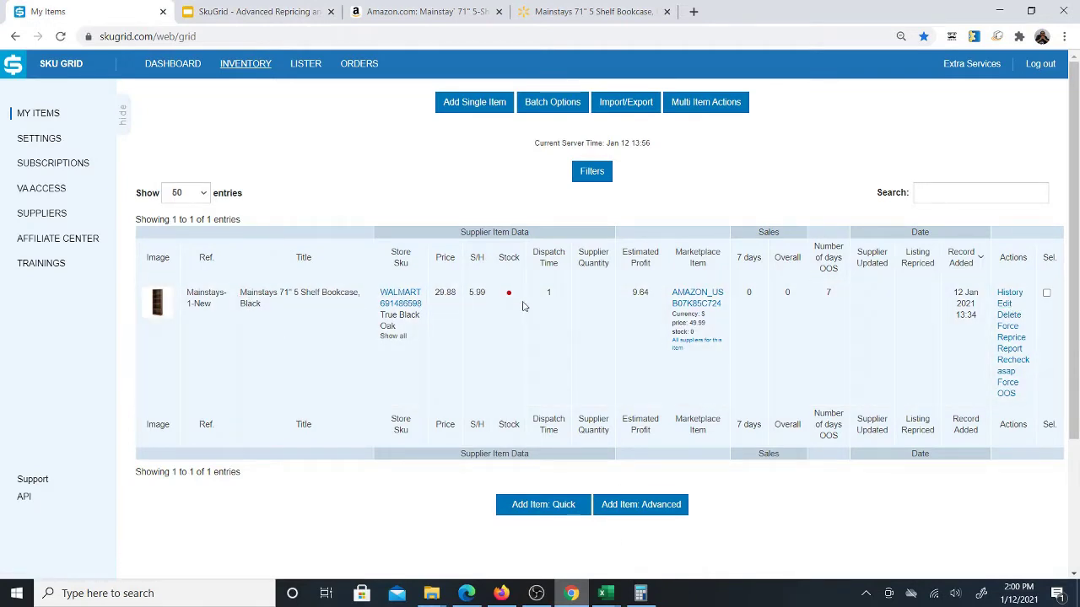
Open the Mainstays bookcase item for editing and launch the selling-price Formula Wizard.
left_click(1004, 306)
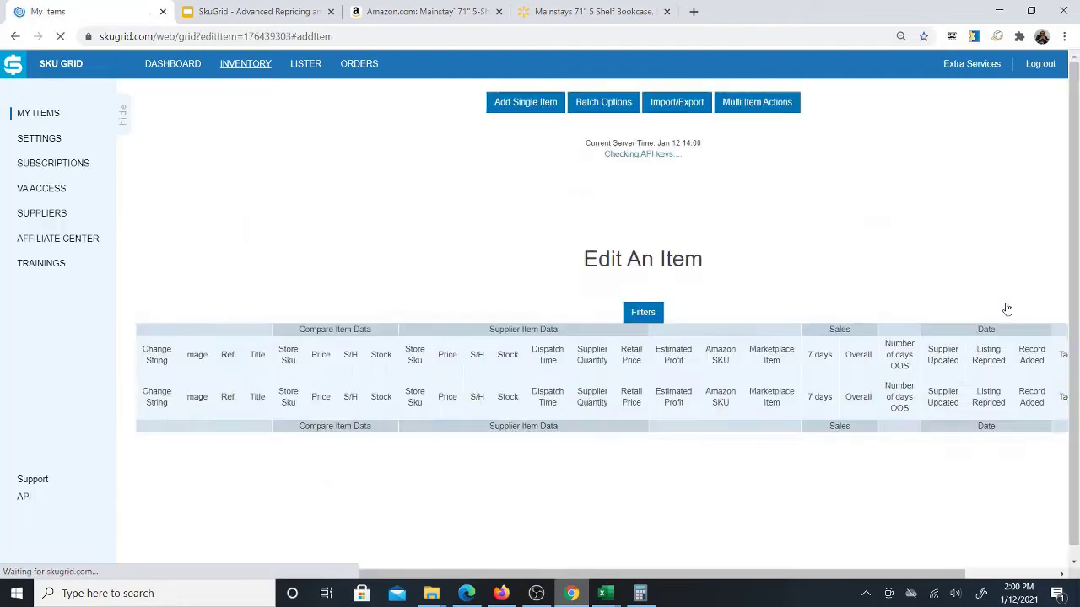
scroll(551, 314, "down", 10)
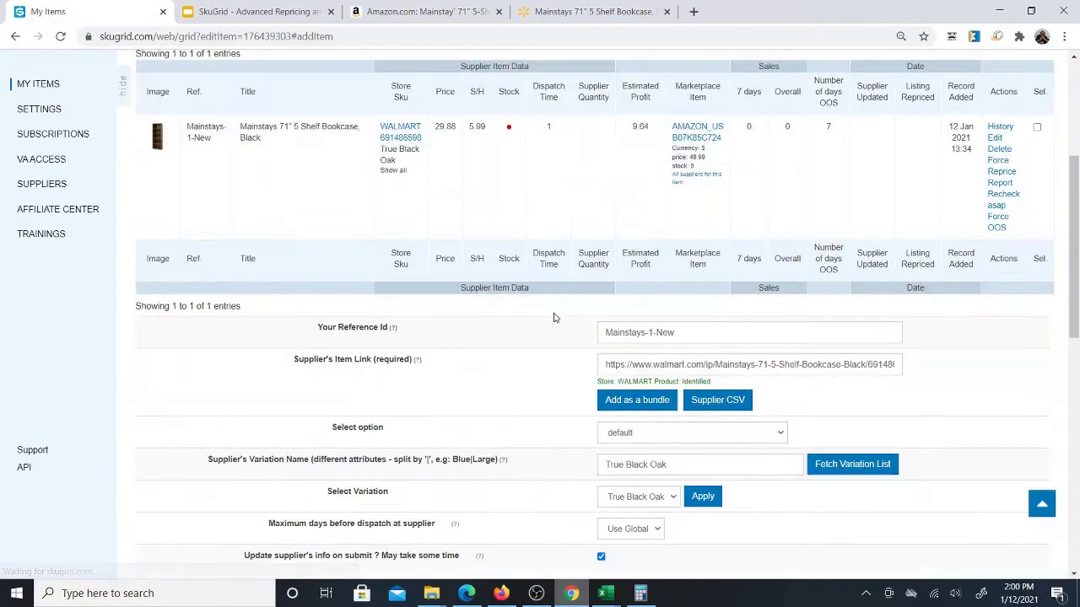
left_click(305, 253)
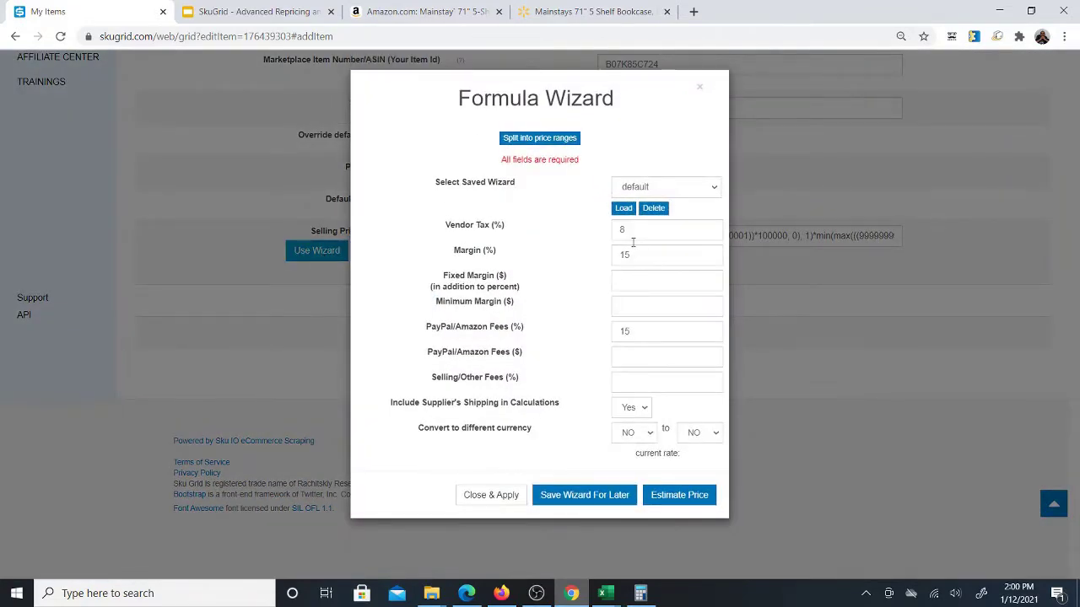
Highlight the wizard's 8% vendor tax, 15% margin and 15% PayPal/Amazon fees, then return to Excel.
left_click_drag(638, 232, 615, 233)
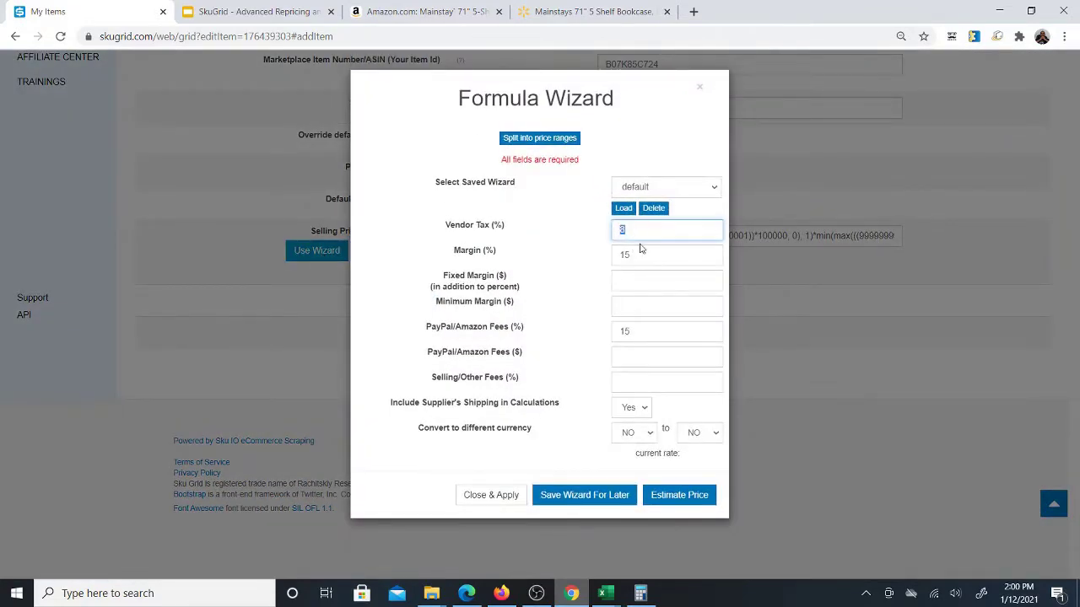
left_click(645, 253)
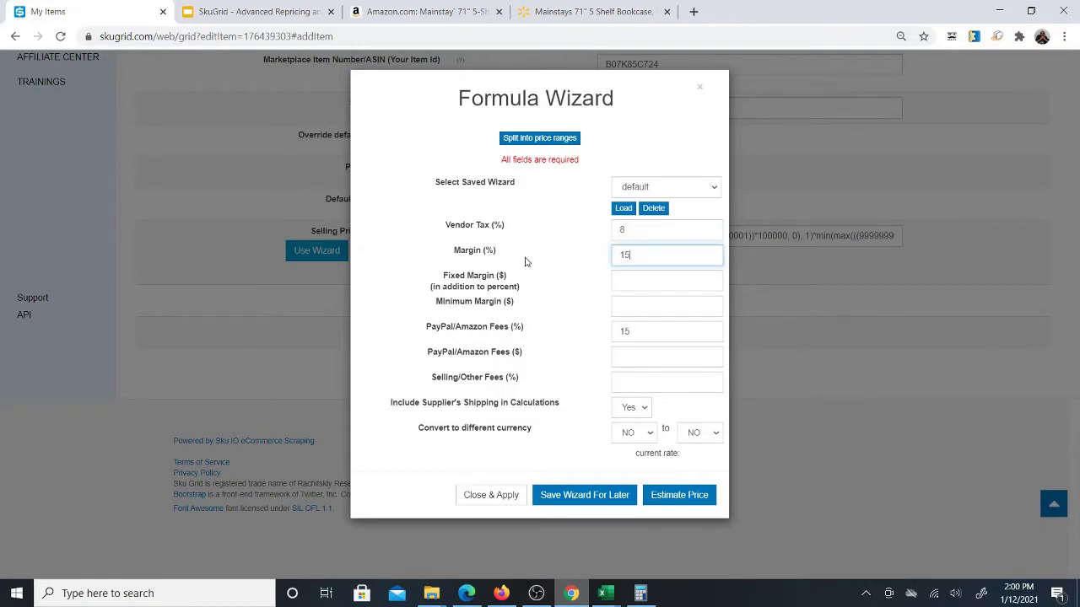
left_click_drag(636, 331, 614, 330)
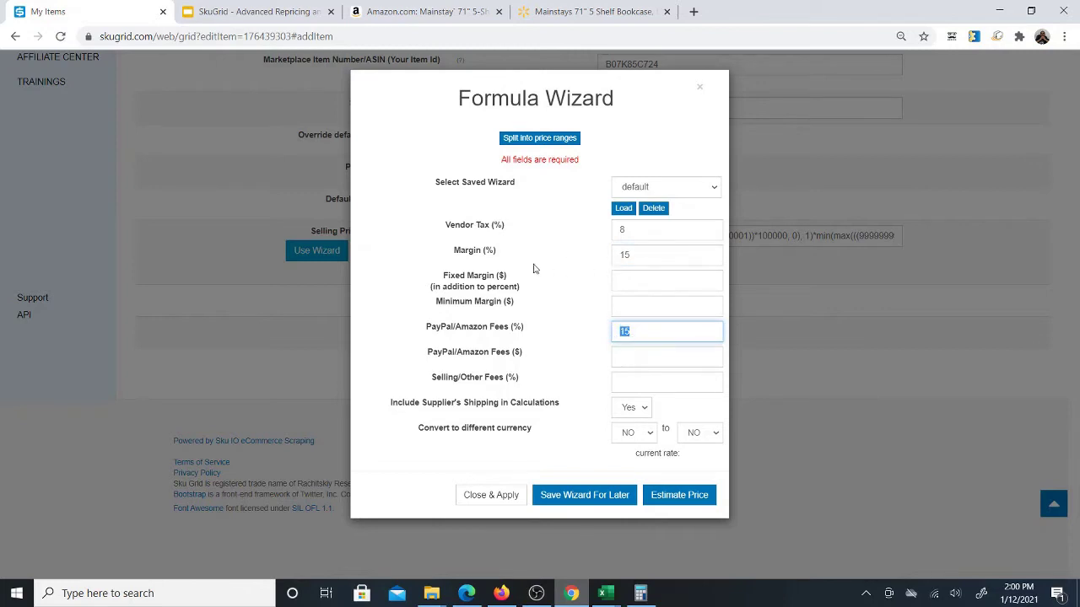
left_click_drag(448, 256, 501, 252)
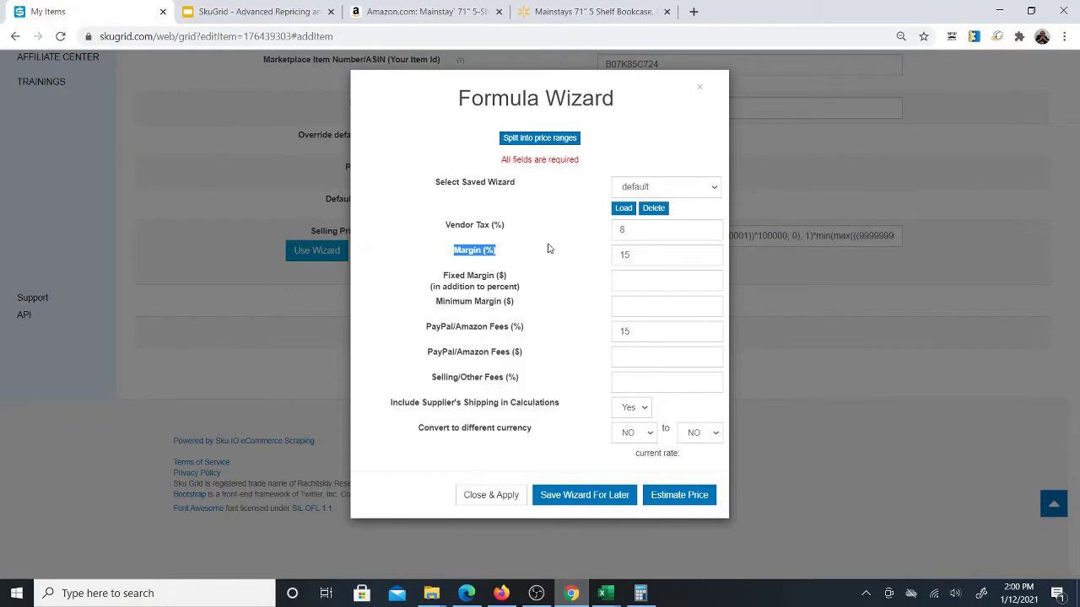
left_click(632, 255)
left_click_drag(632, 255, 615, 256)
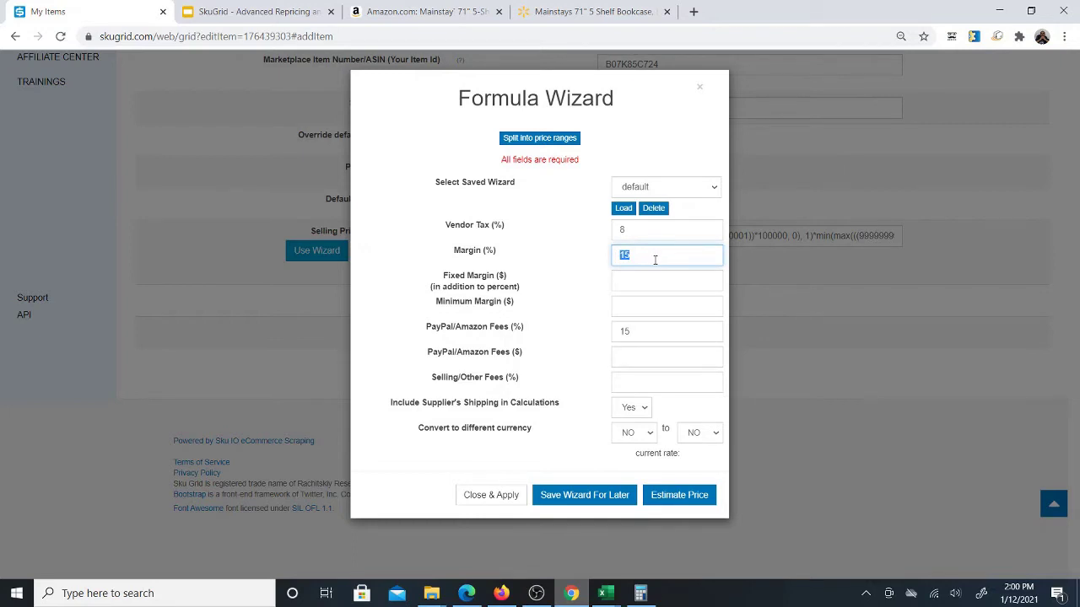
left_click(604, 593)
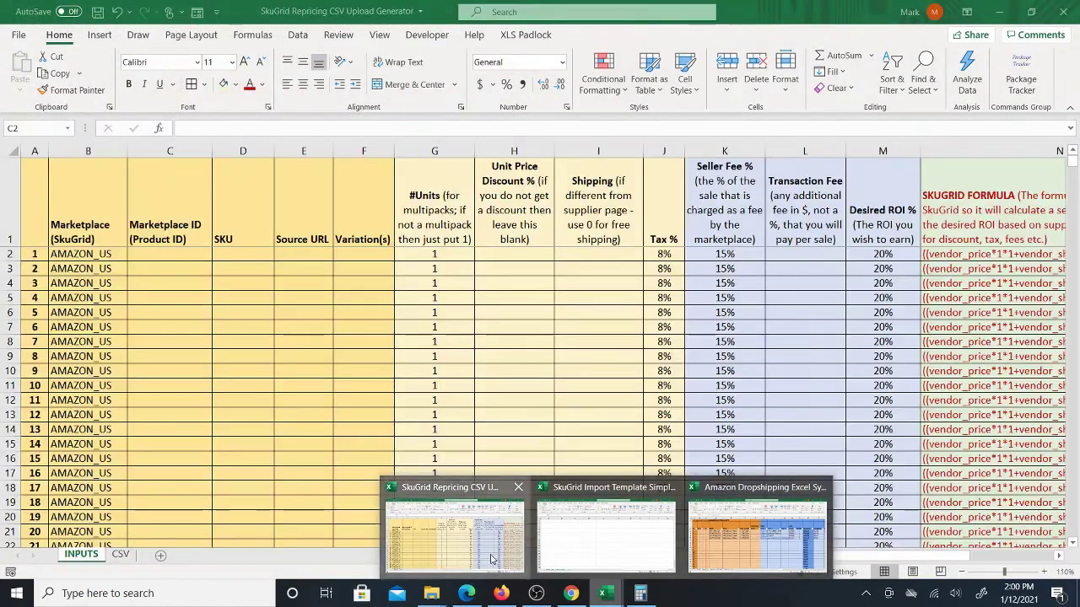
left_click(492, 559)
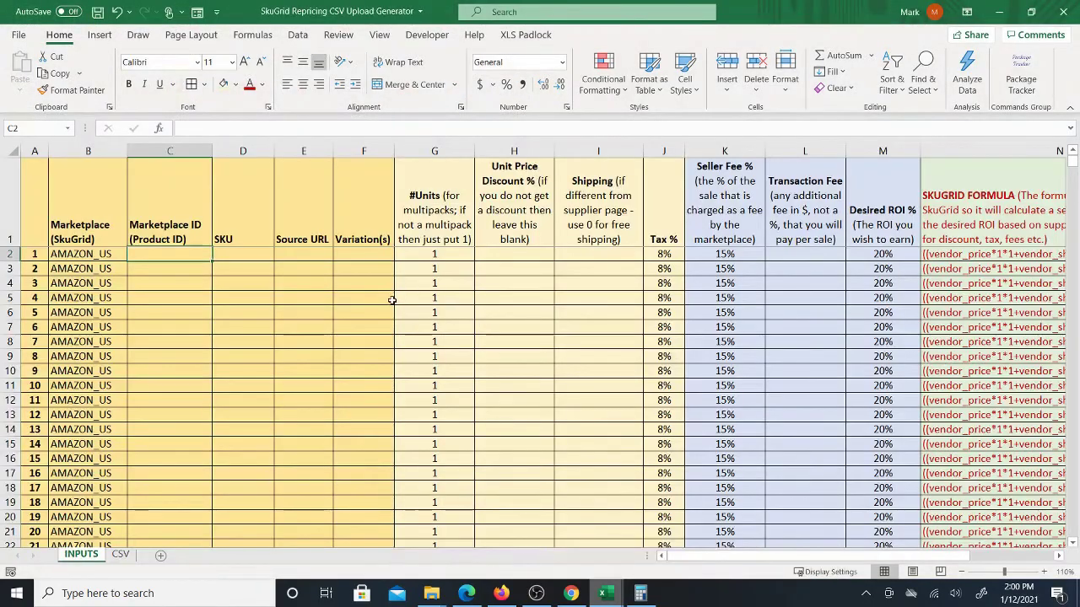
mouse_move(703, 555)
left_mouse_down()
mouse_move(796, 564)
mouse_move(711, 559)
left_mouse_up()
left_click(605, 594)
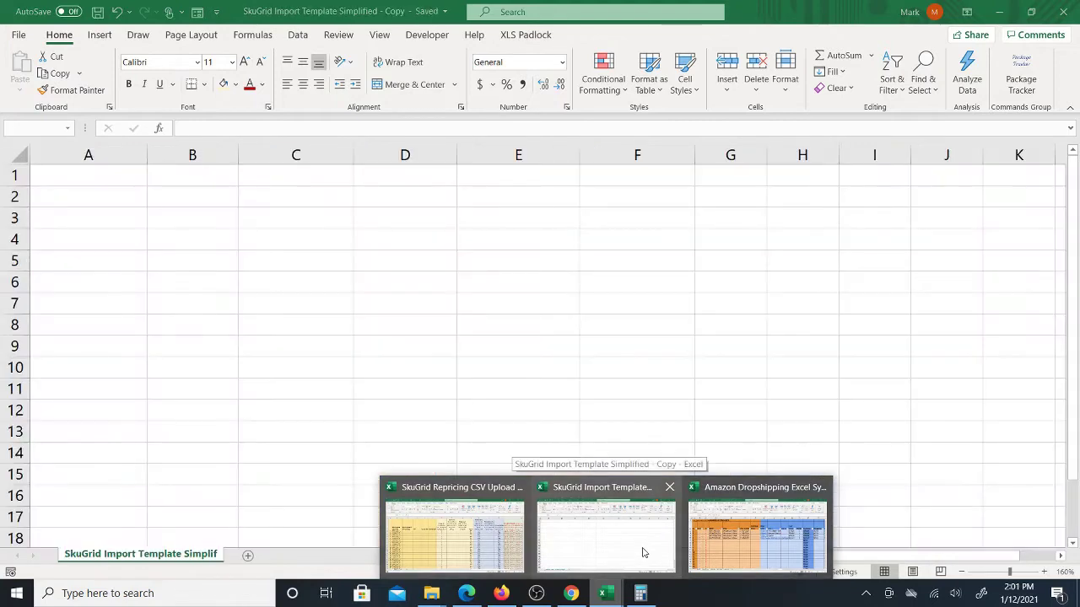
mouse_move(643, 549)
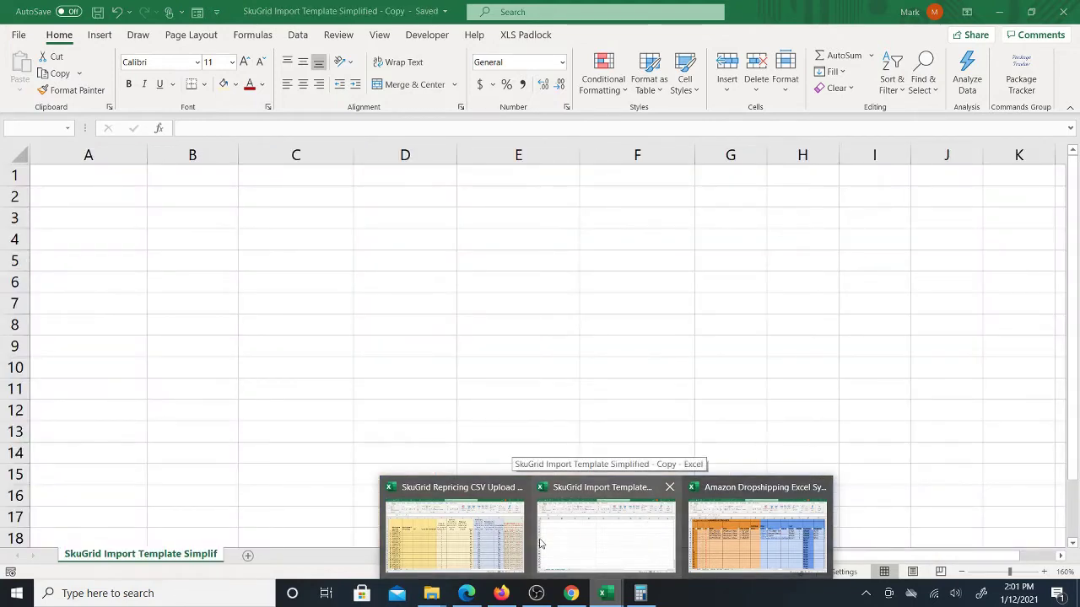
mouse_move(461, 545)
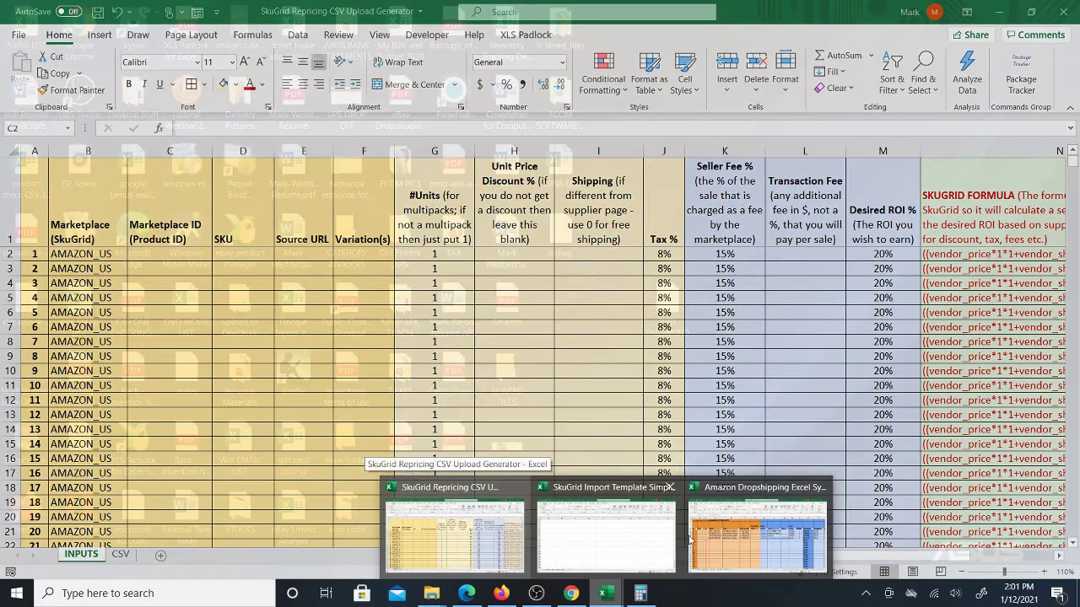
left_click(504, 541)
left_click_drag(218, 263, 212, 306)
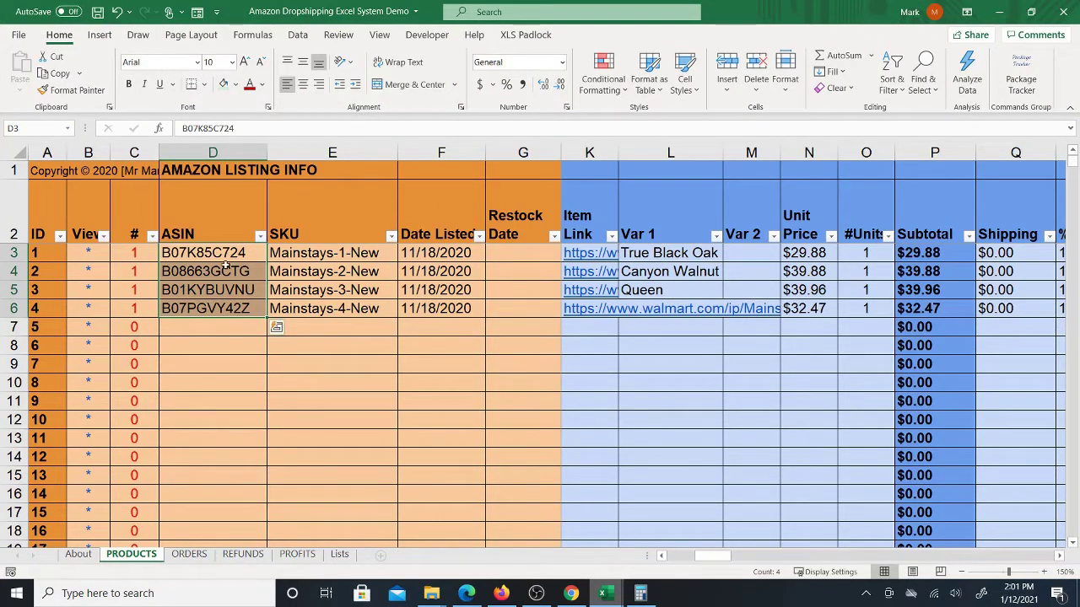
Copy the four ASINs from D3:D6 and paste them as values into the generator's C2:C5.
left_click_drag(226, 265, 220, 310)
left_click_drag(202, 253, 213, 310)
right_click(209, 257)
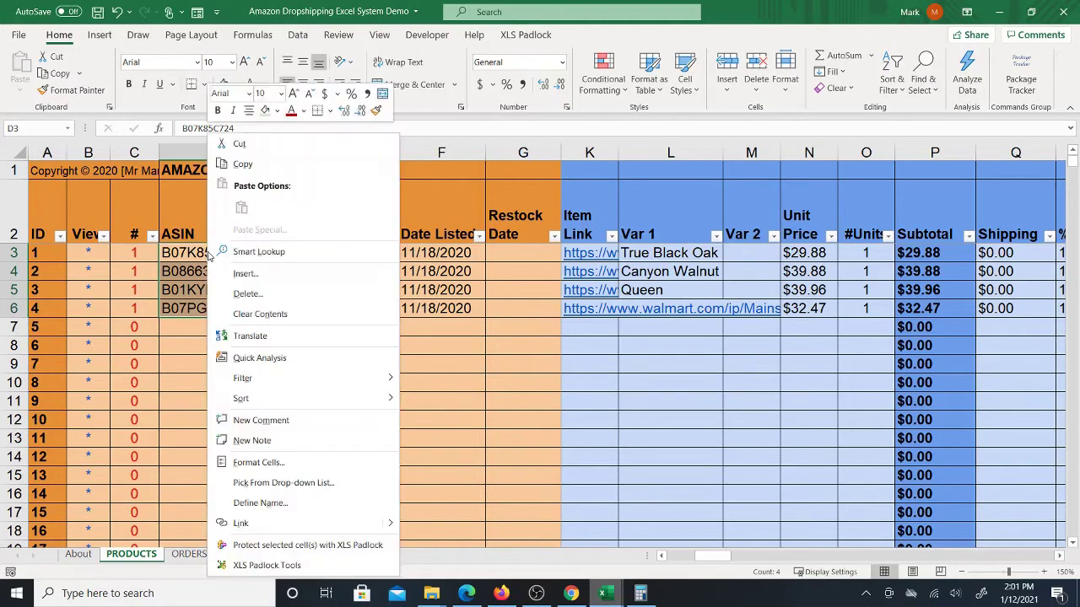
left_click(254, 165)
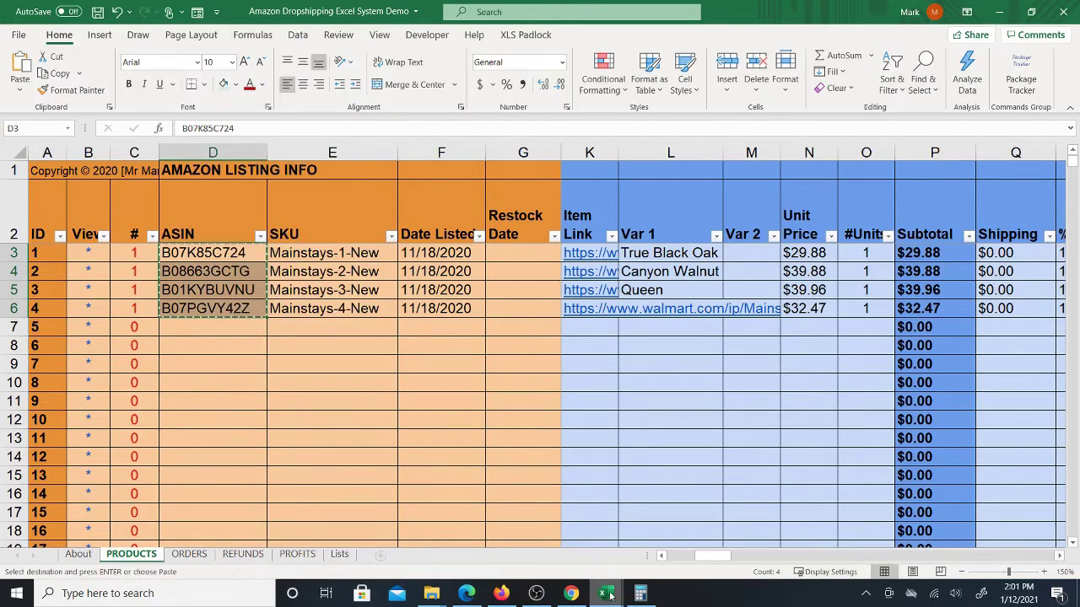
mouse_move(608, 593)
left_click(466, 531)
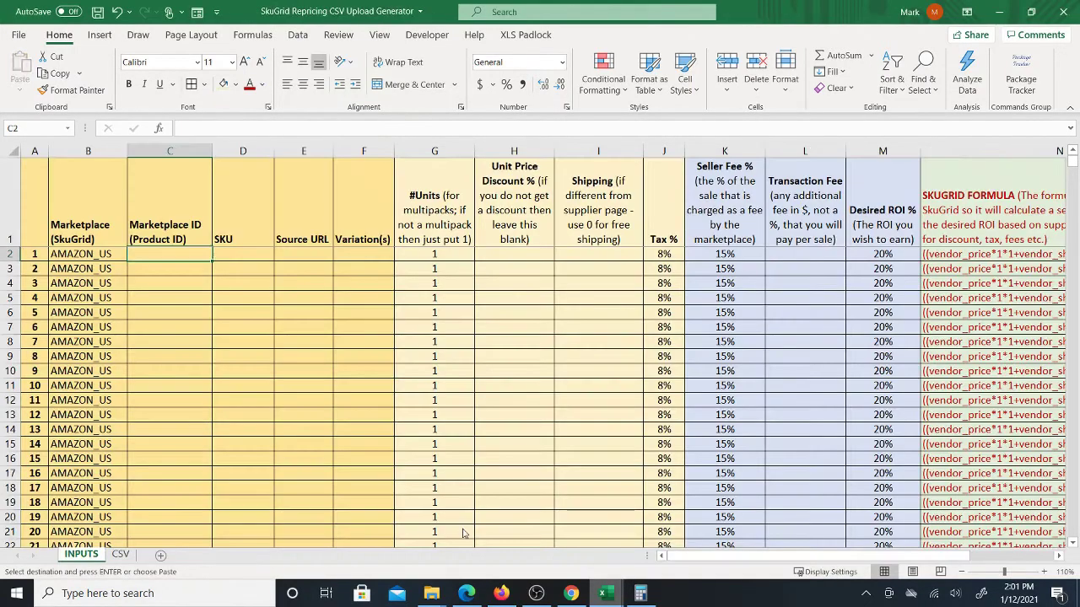
right_click(162, 253)
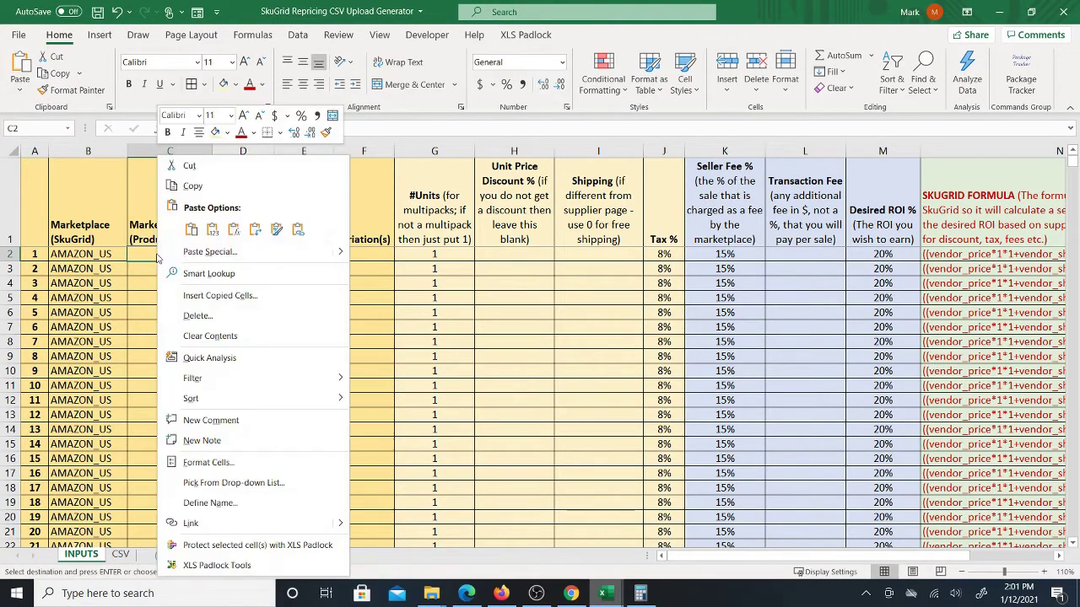
left_click(207, 235)
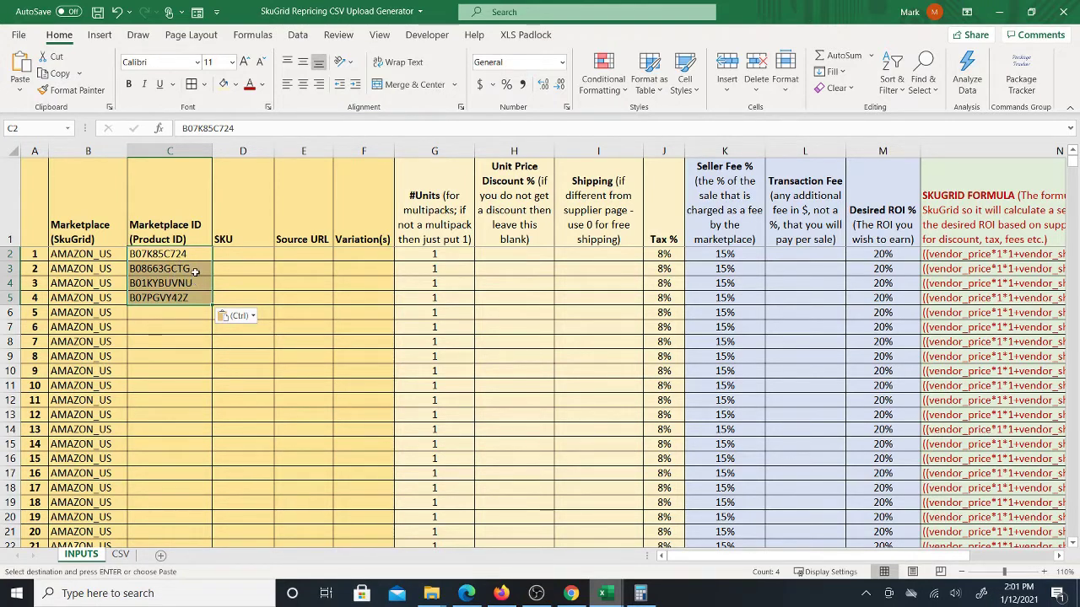
left_click_drag(245, 257, 232, 296)
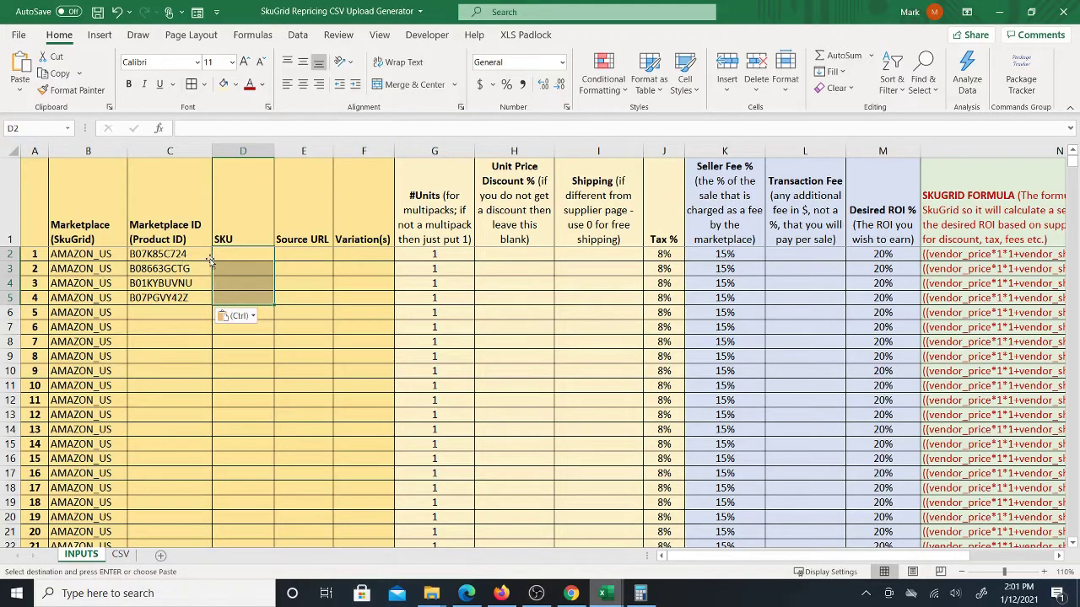
left_click(249, 256)
Copy the four SKUs from E3:E6 and paste them as values into the generator's D2:D5.
mouse_move(604, 593)
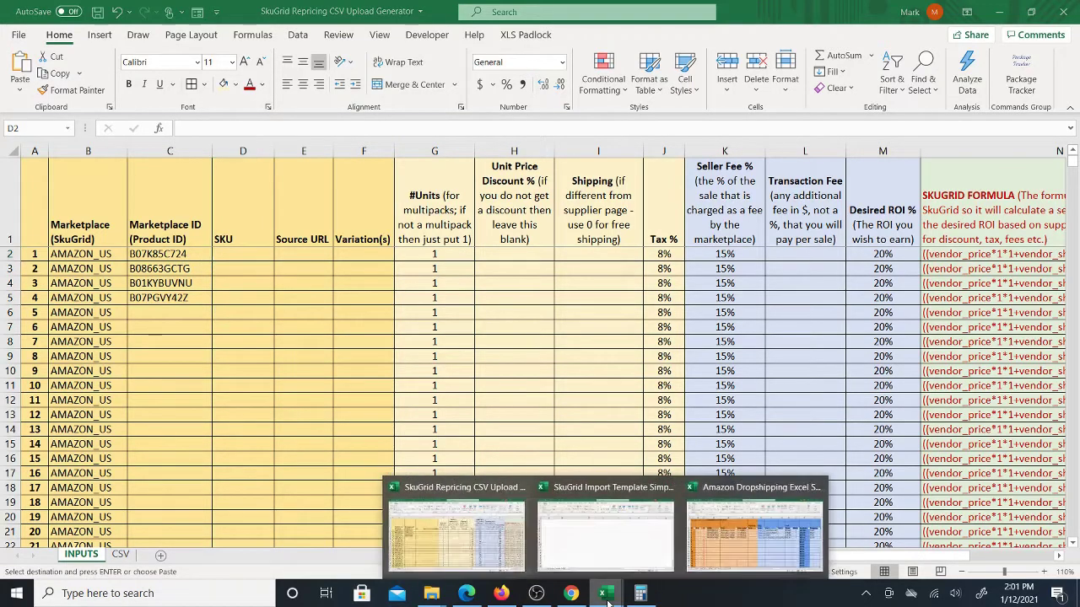
left_click(755, 540)
left_click(317, 255)
key("shift+Down")
key("shift+Down")
key("shift+Down")
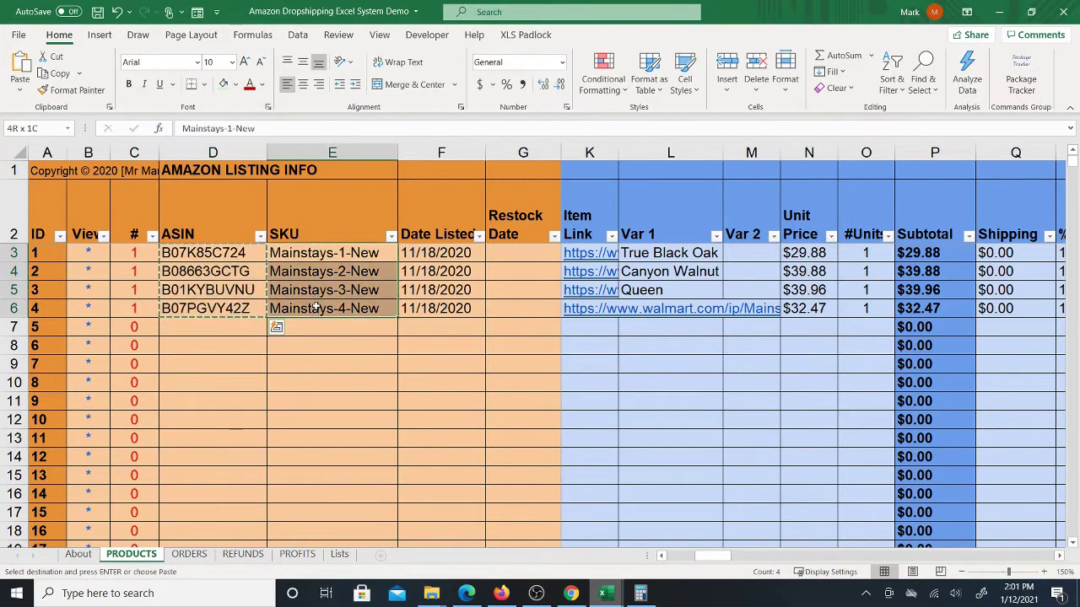
right_click(319, 256)
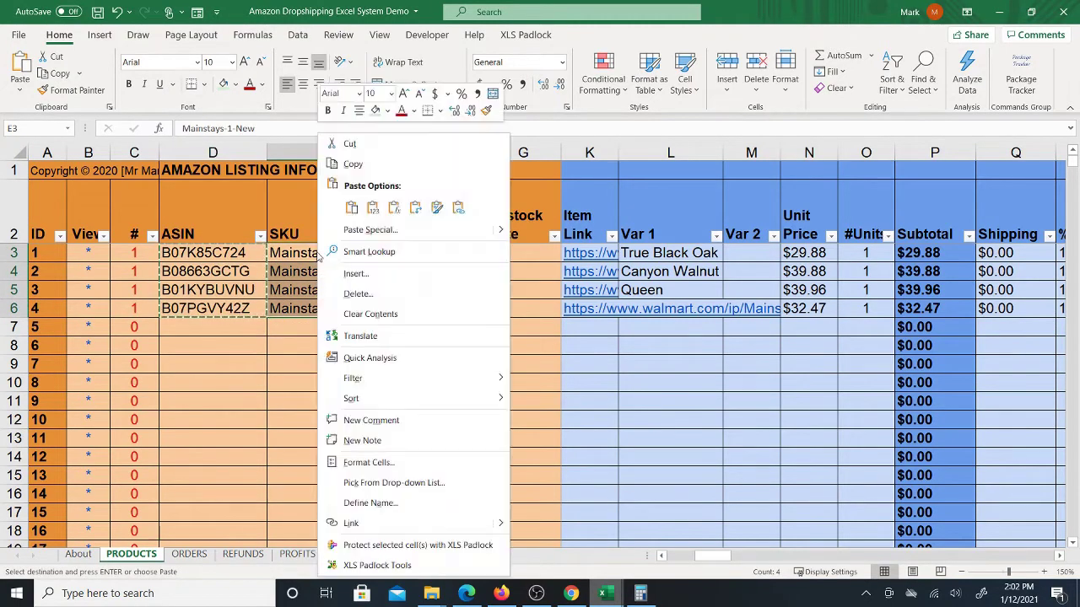
left_click(337, 165)
mouse_move(604, 593)
left_click(469, 565)
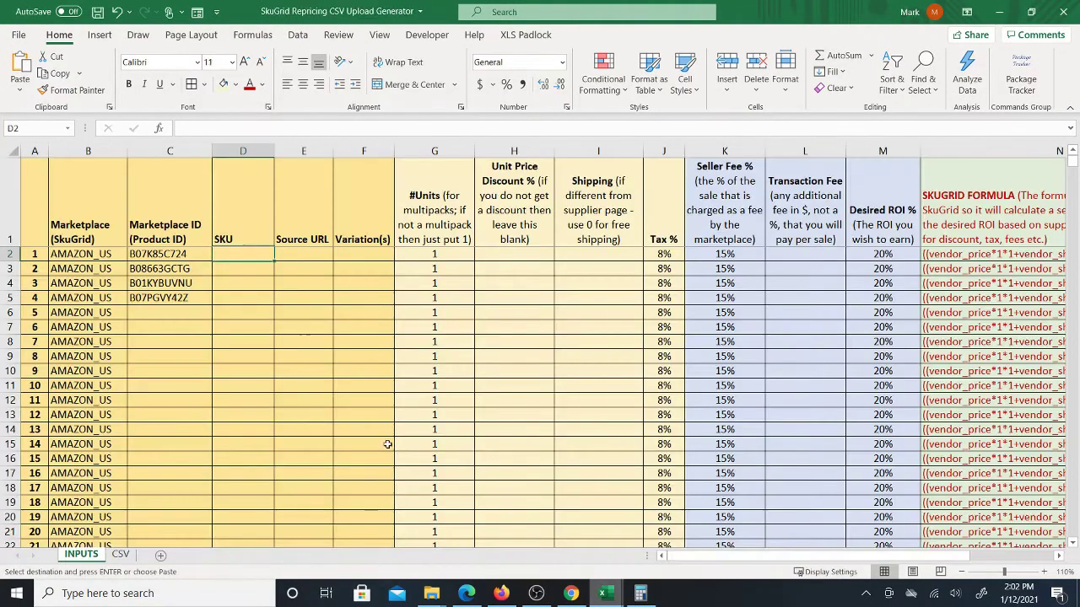
right_click(240, 255)
left_click(296, 230)
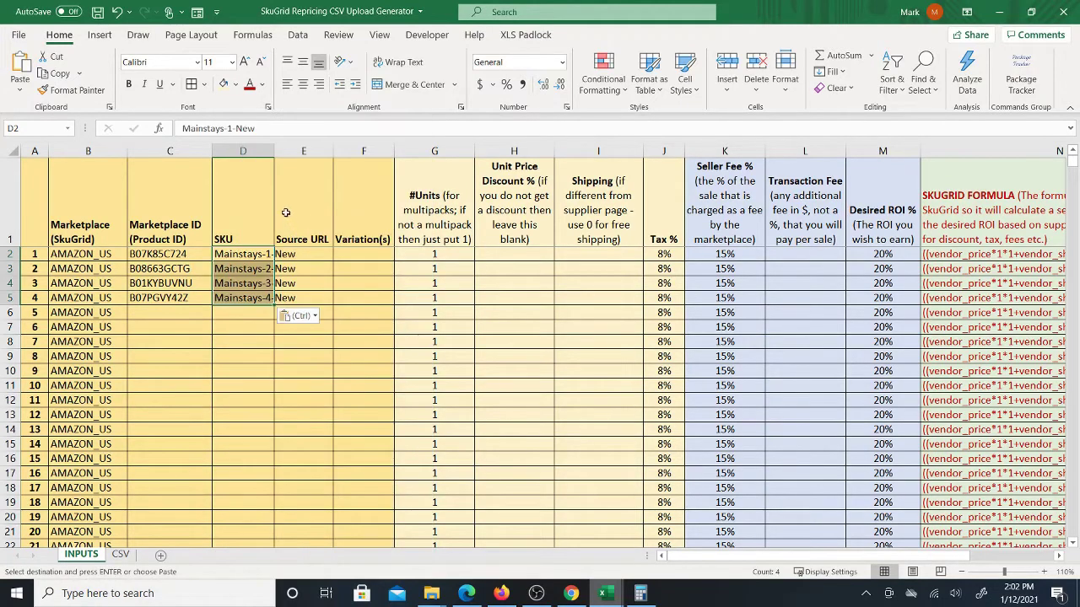
Copy the four item links from K3:K6 and paste them as values into E2:E5.
left_click(318, 254)
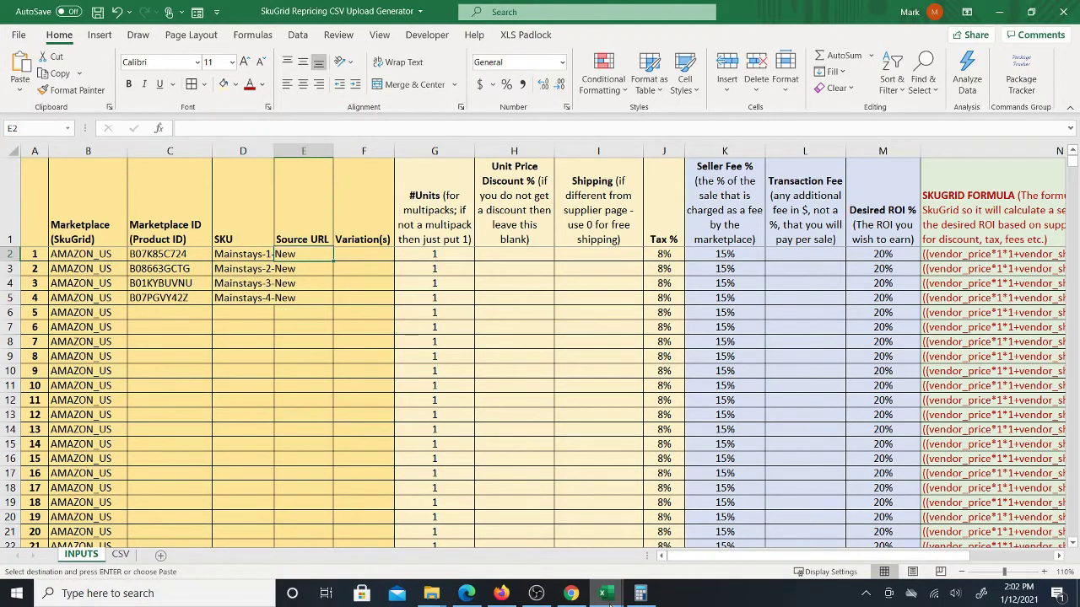
mouse_move(604, 593)
left_click(706, 494)
key("ctrl+v")
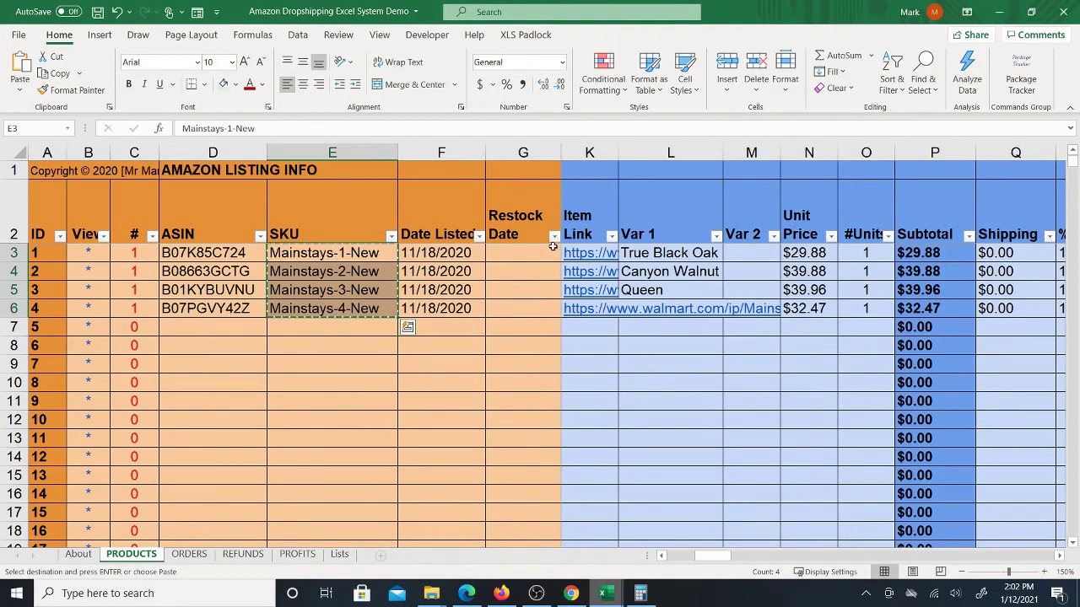
left_click(590, 254)
left_click_drag(591, 267, 595, 308)
key("ctrl+v")
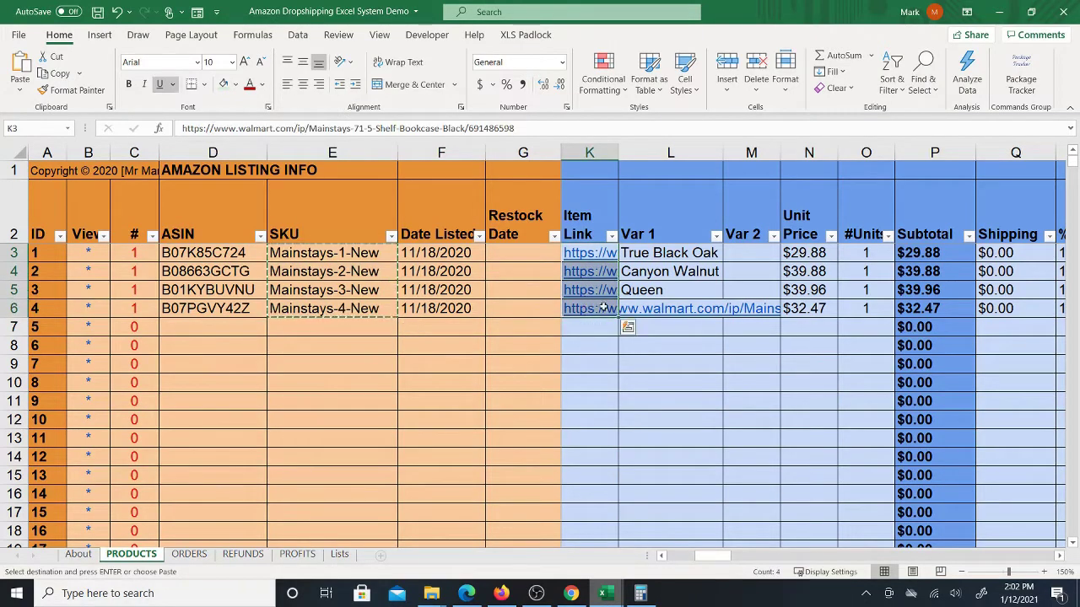
key("ctrl+c")
mouse_move(604, 593)
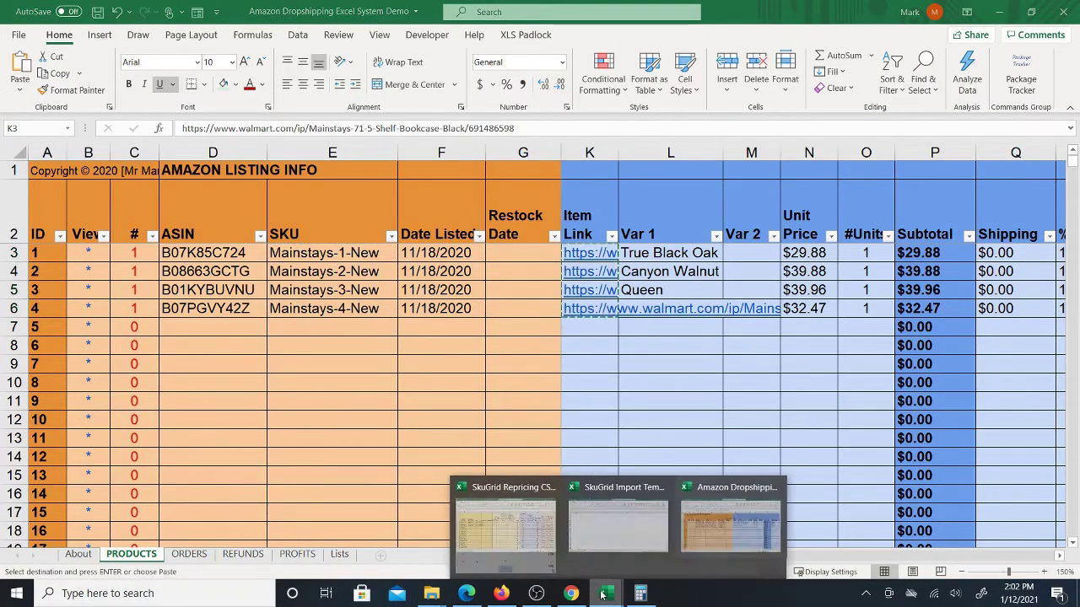
left_click(427, 506)
right_click(294, 254)
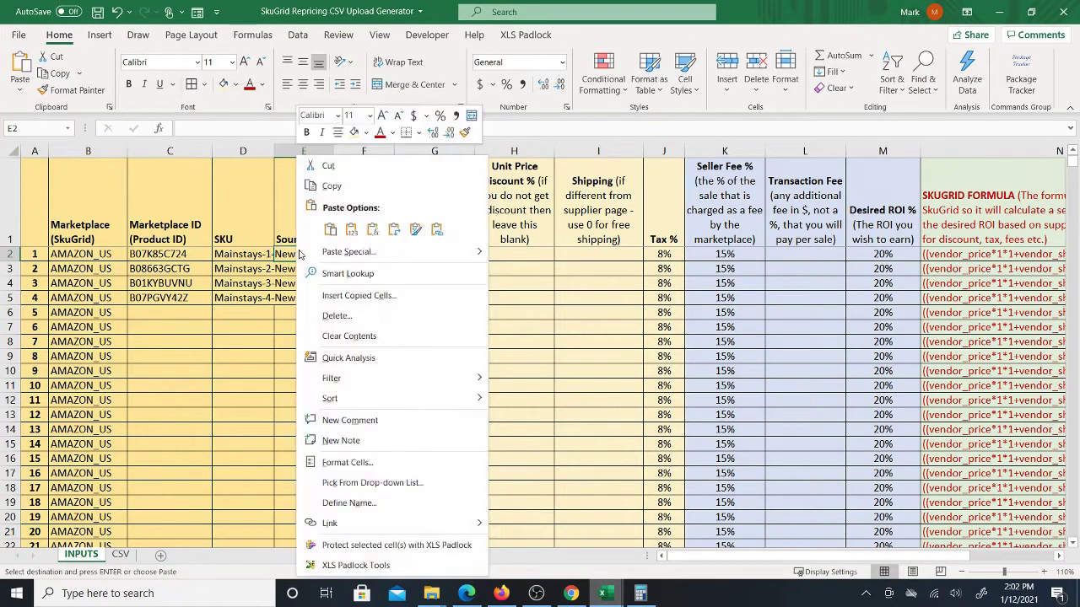
left_click(350, 228)
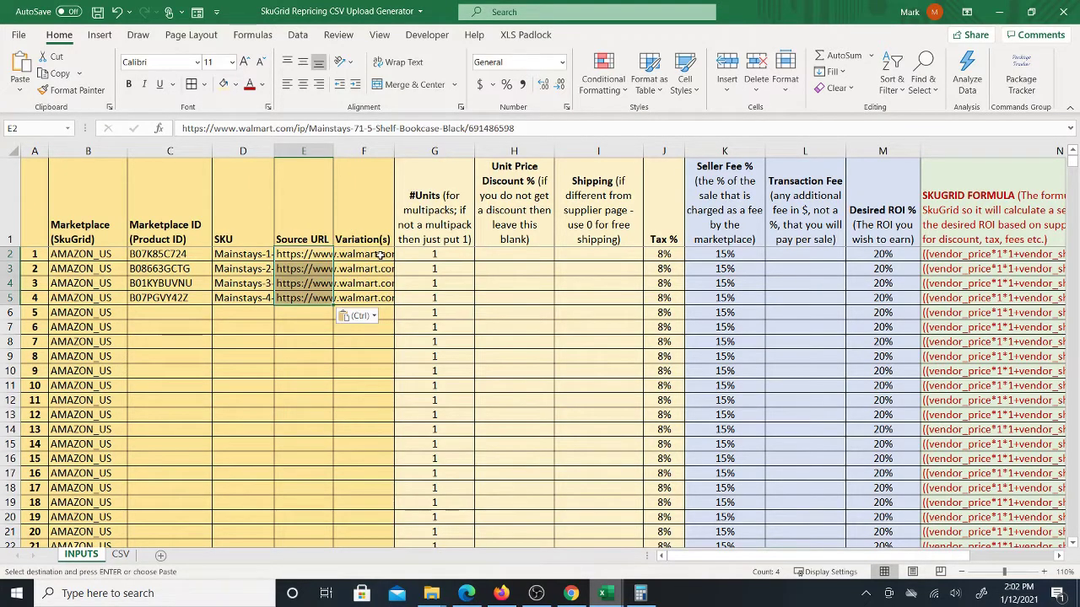
Copy the Var 1 values from L3:L6 and paste them as values into F2.
left_click(371, 254)
mouse_move(610, 595)
left_click(757, 532)
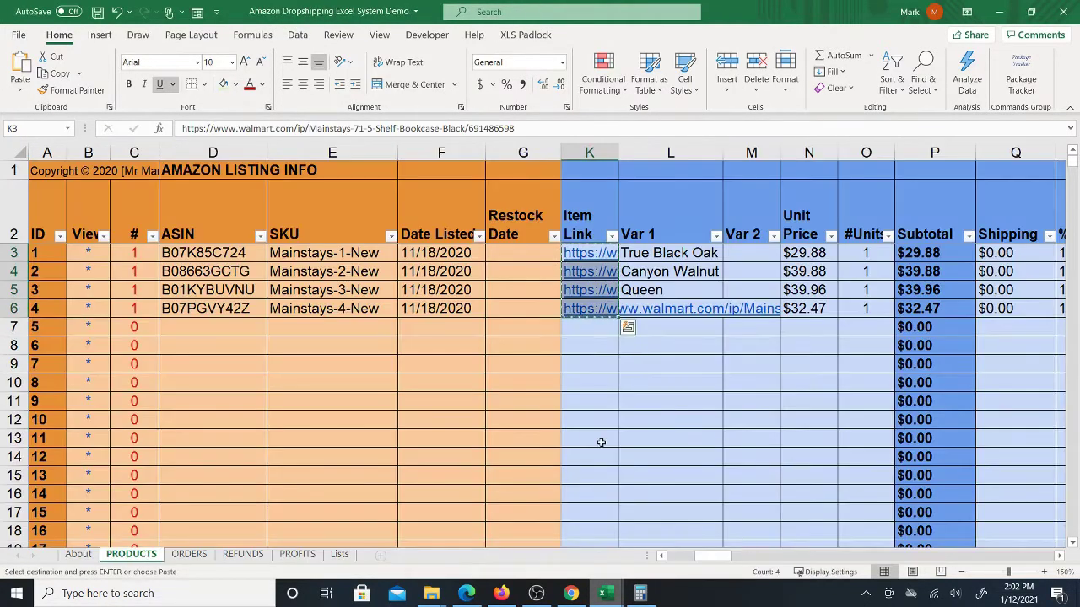
left_click_drag(655, 253, 655, 307)
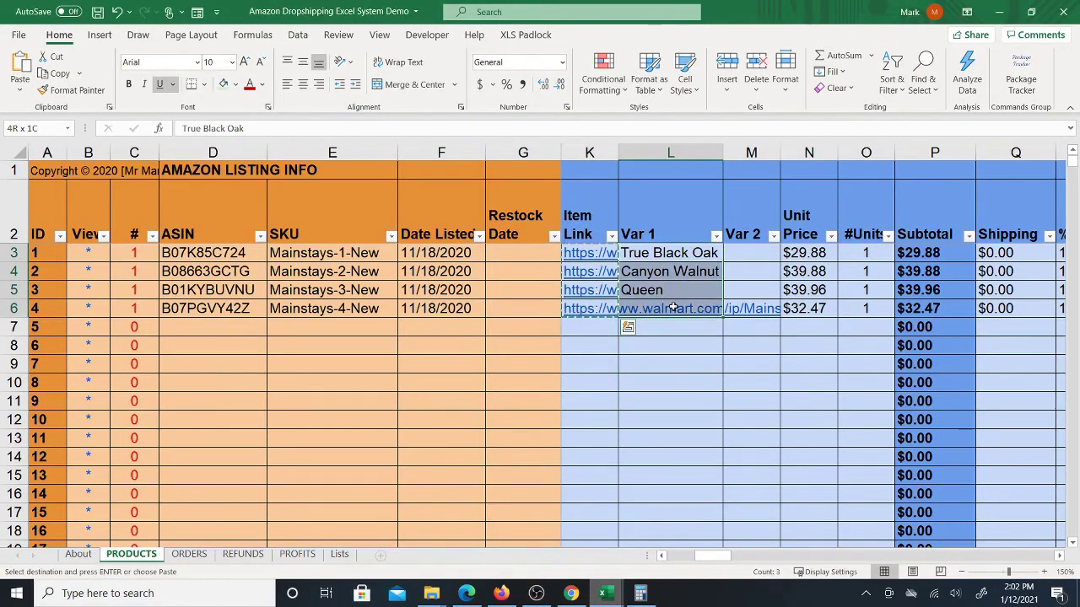
key("ctrl+c")
mouse_move(604, 593)
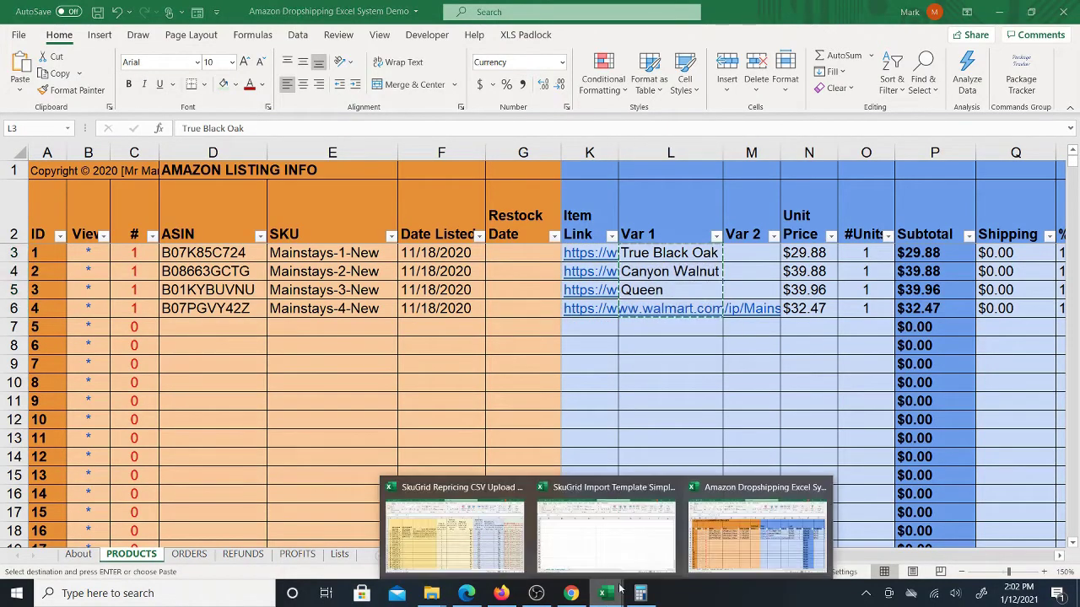
left_click(464, 528)
right_click(359, 255)
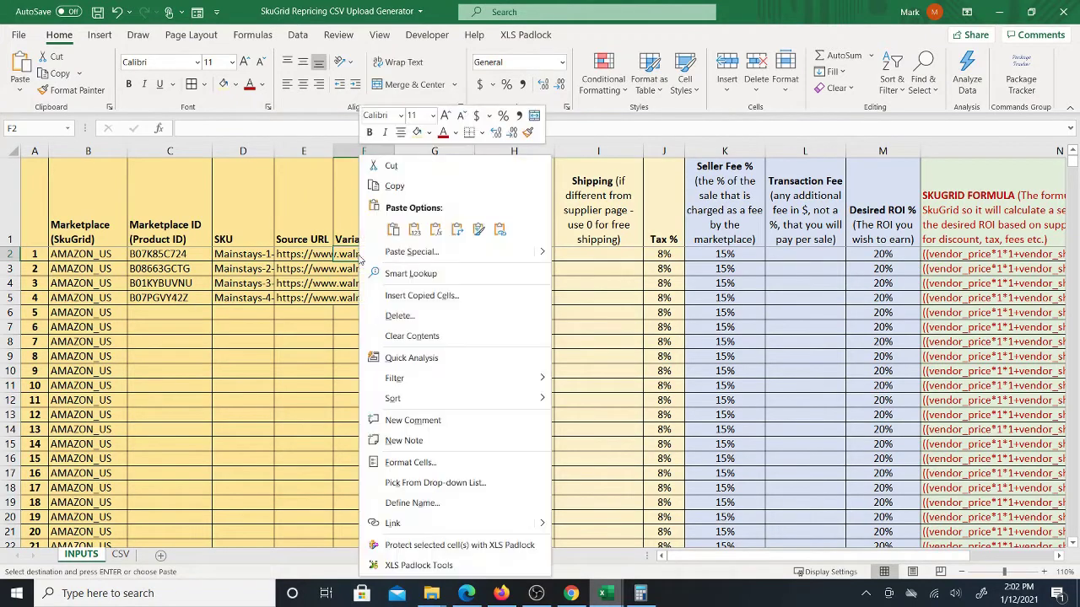
left_click(414, 224)
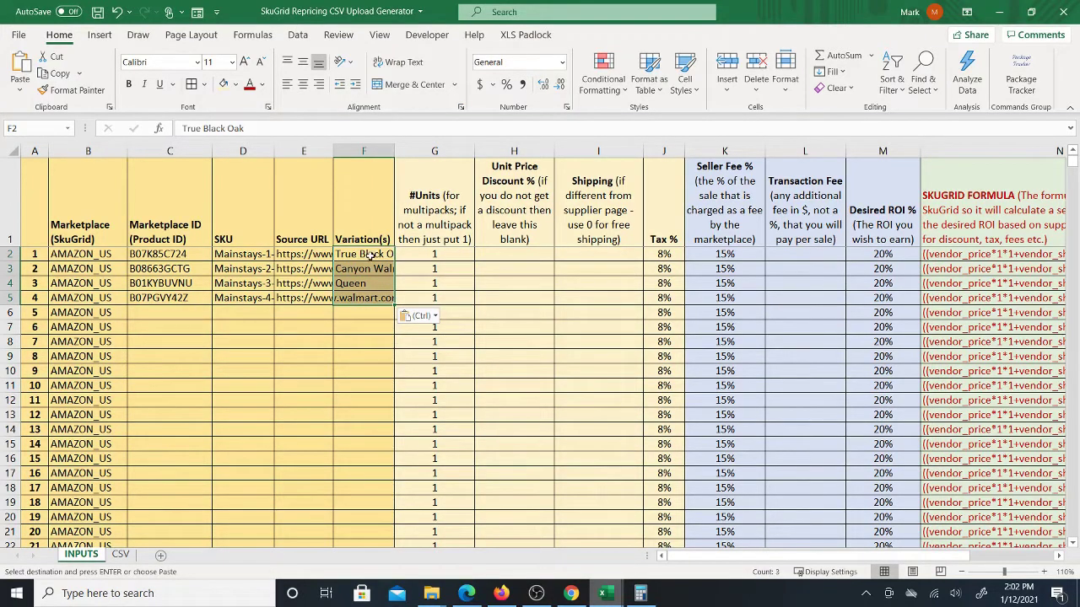
left_click(571, 593)
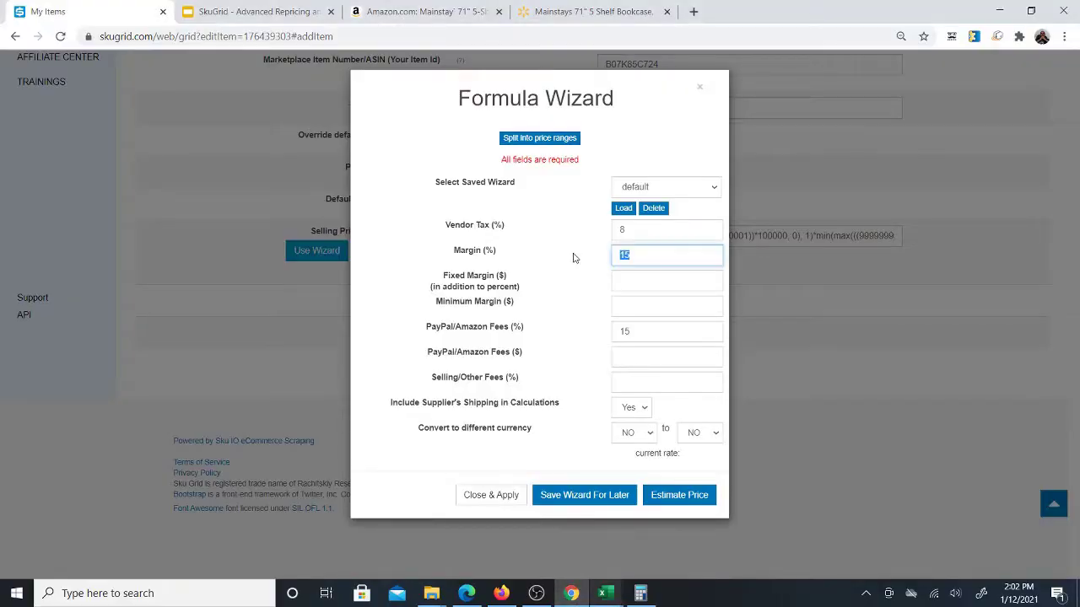
Close the Formula Wizard and highlight the item's variation name True Black Oak.
left_click(699, 87)
scroll(743, 295, "up", 2)
scroll(747, 306, "up", 5)
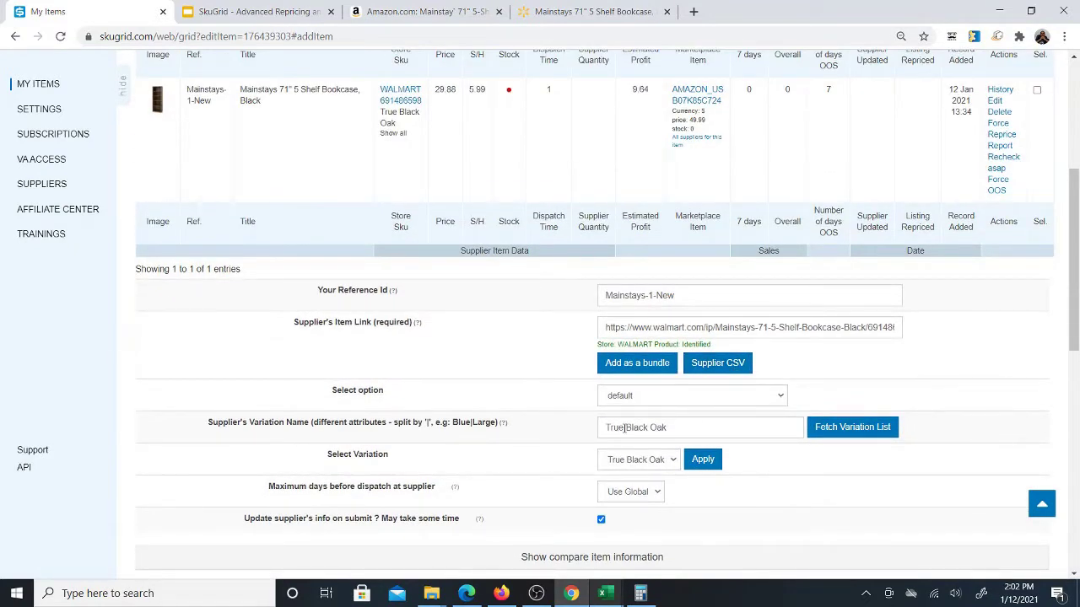
left_click_drag(673, 427, 601, 428)
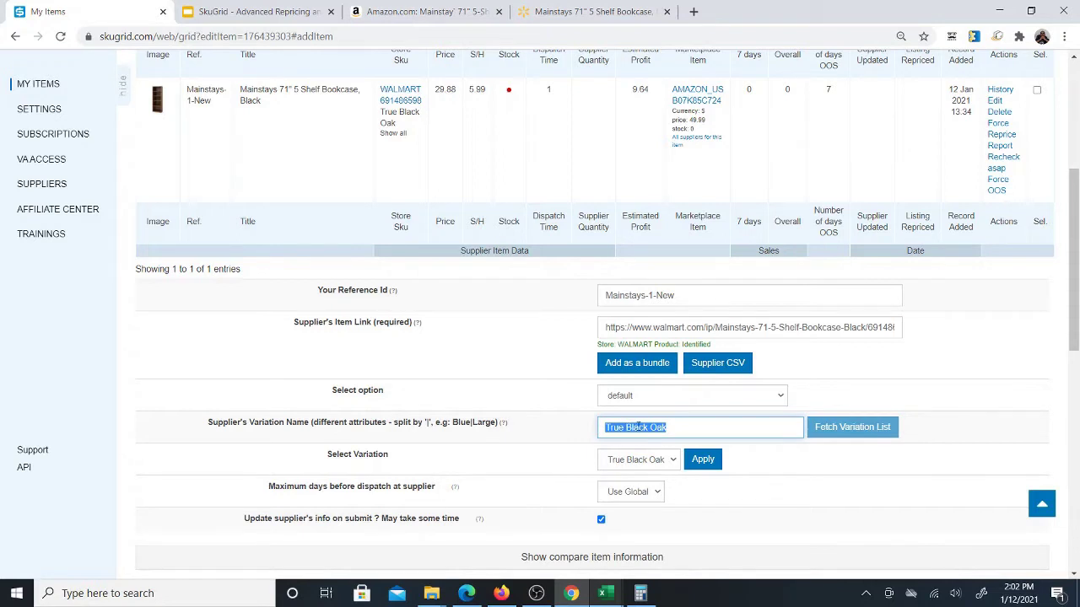
Confirm the Walmart listing's Actual Color reads True Black Oak, then return to Excel.
left_click(579, 9)
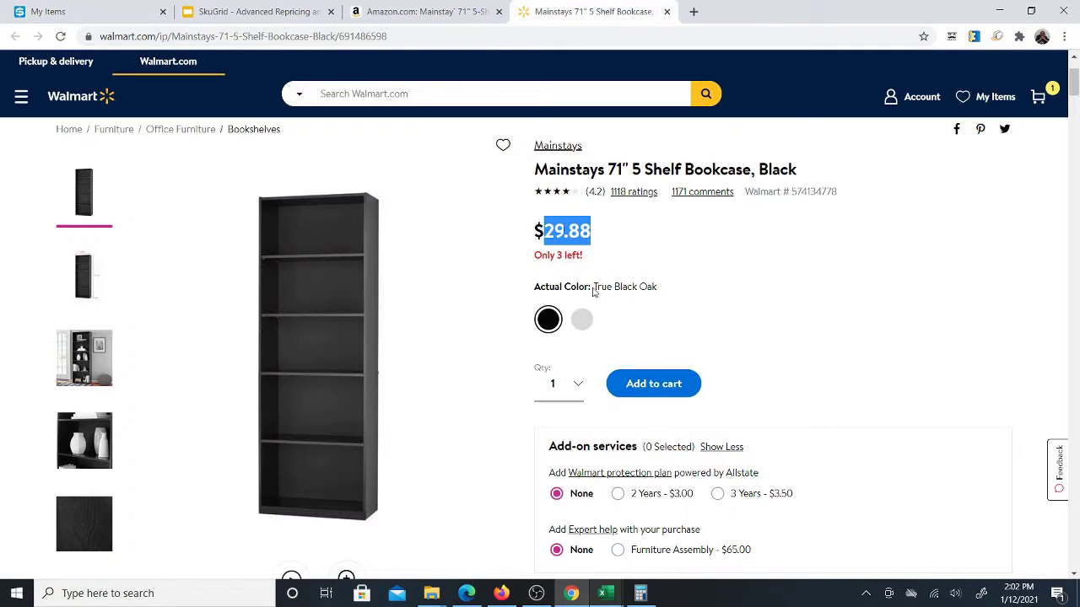
left_click_drag(593, 286, 665, 290)
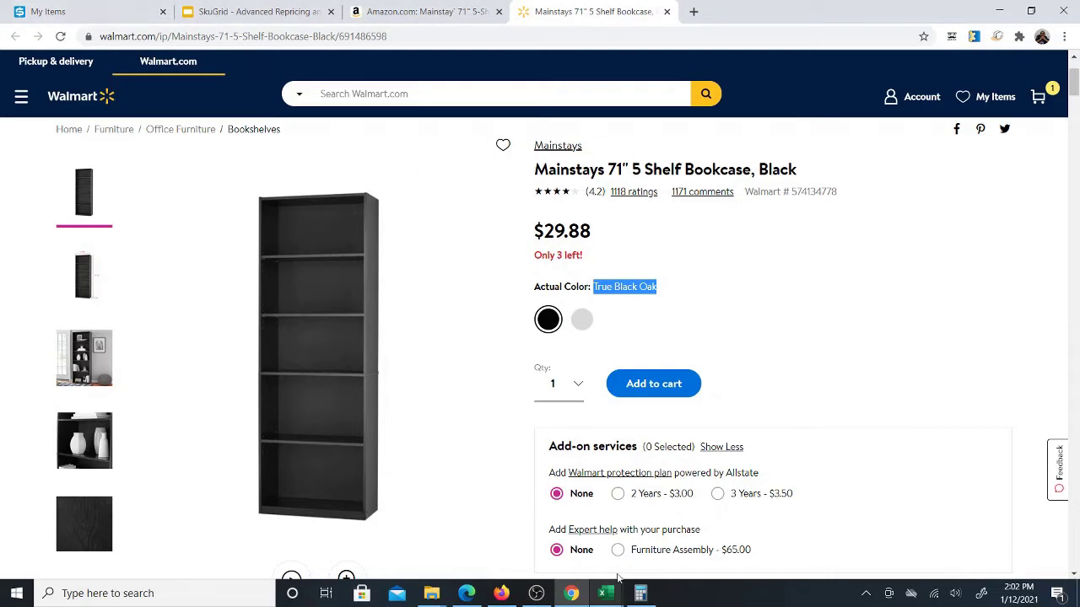
mouse_move(606, 595)
left_click(444, 552)
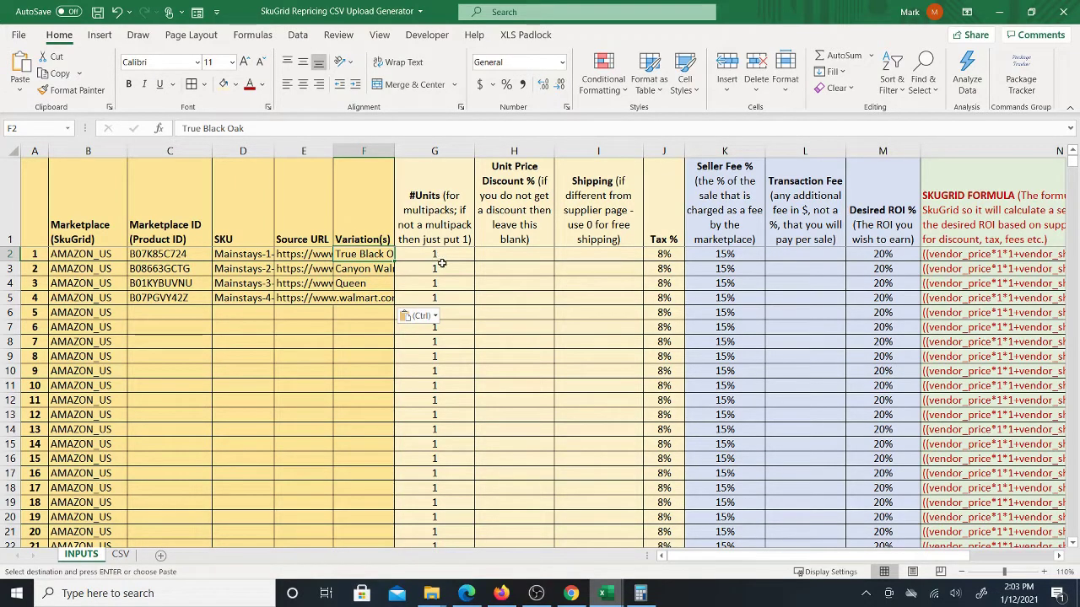
left_click(442, 223)
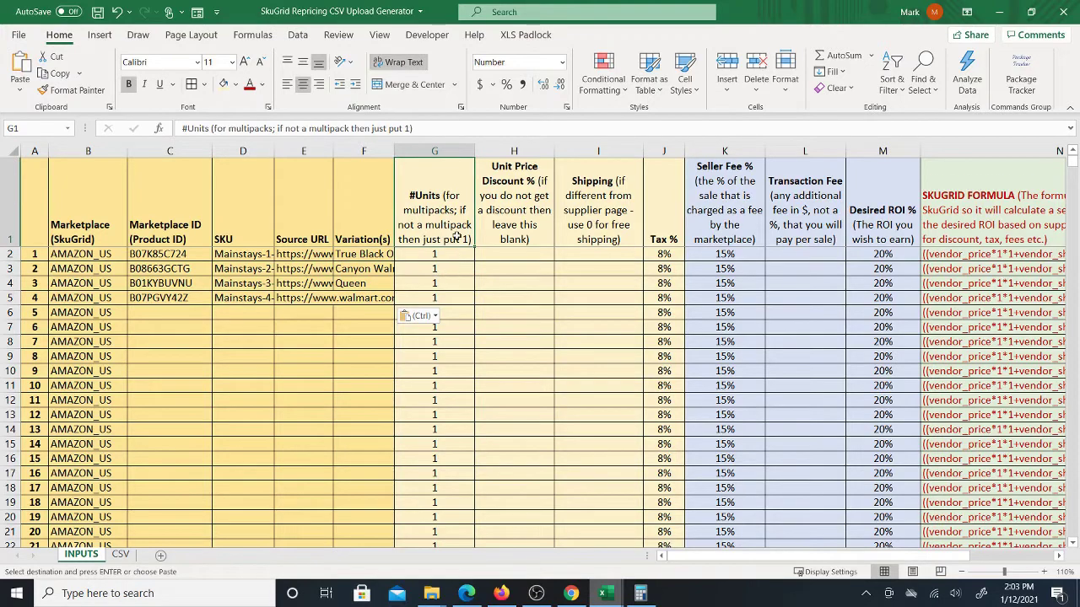
left_click(449, 258)
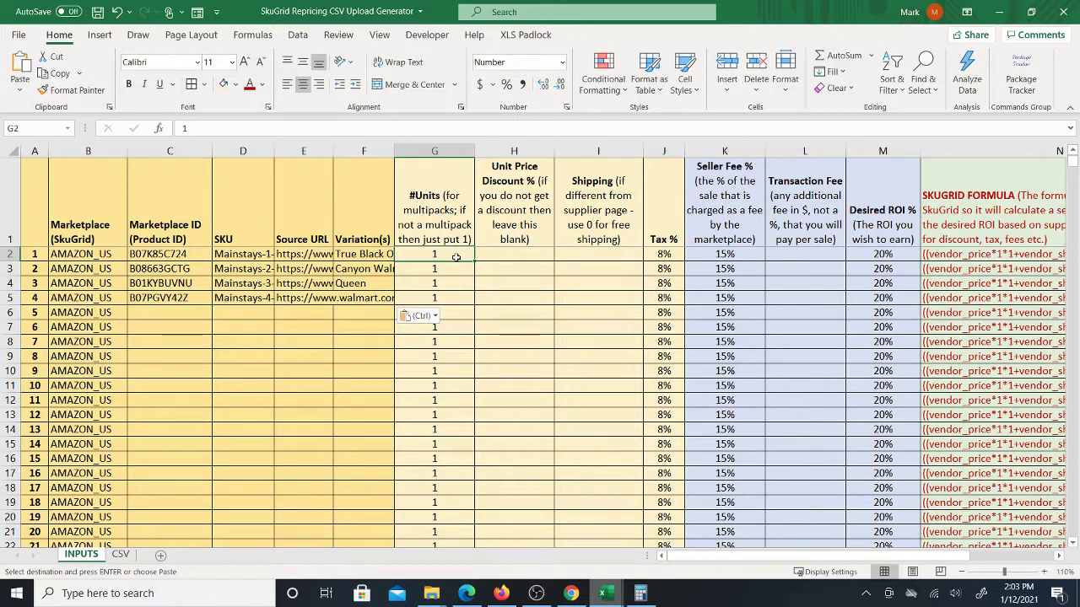
type("2")
key("Return")
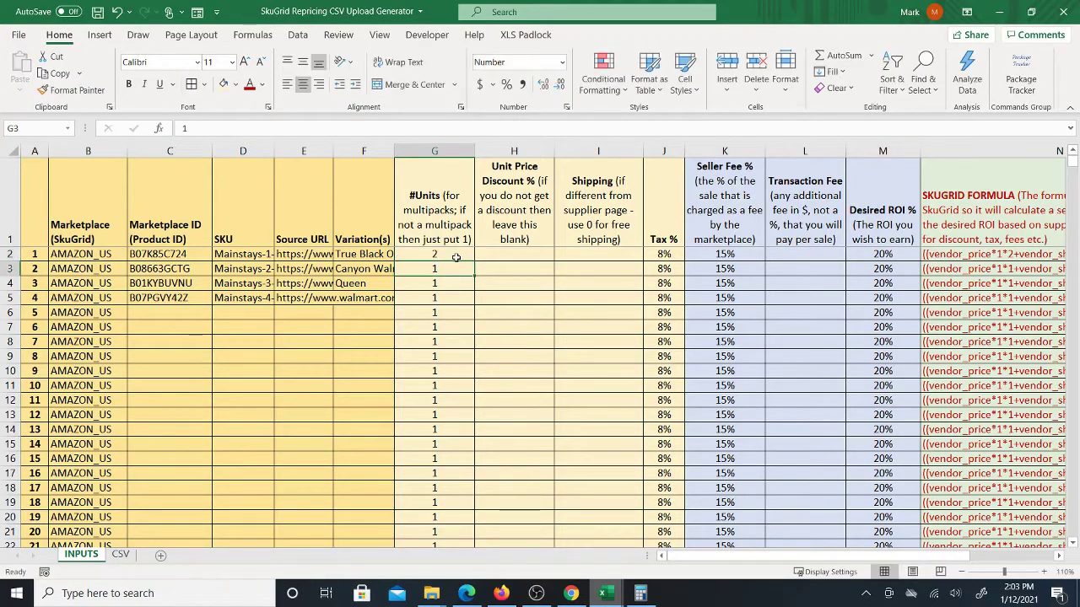
left_click(456, 257)
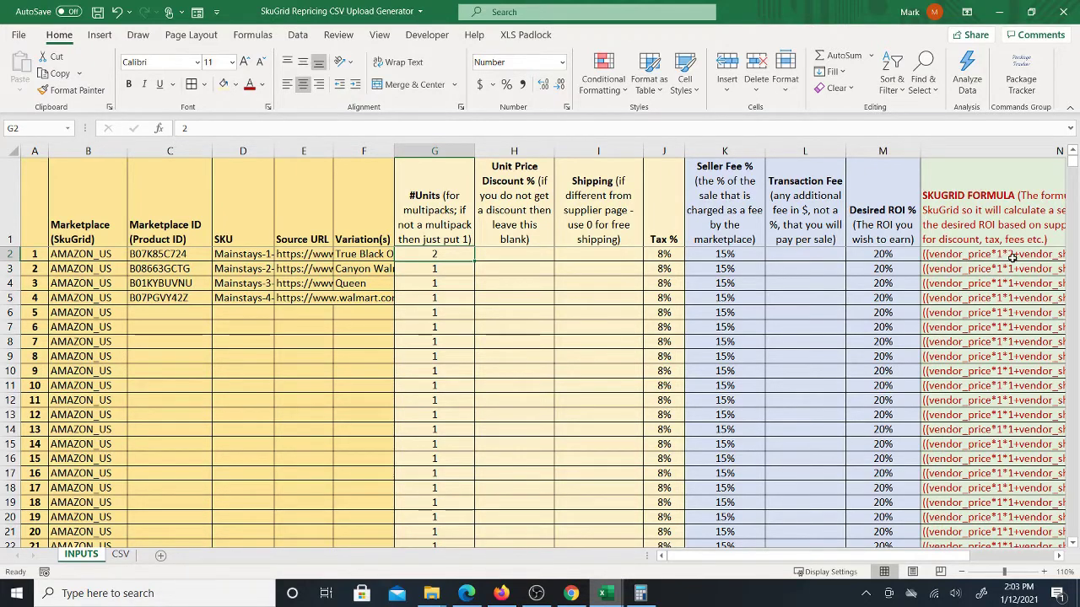
left_click(1011, 254)
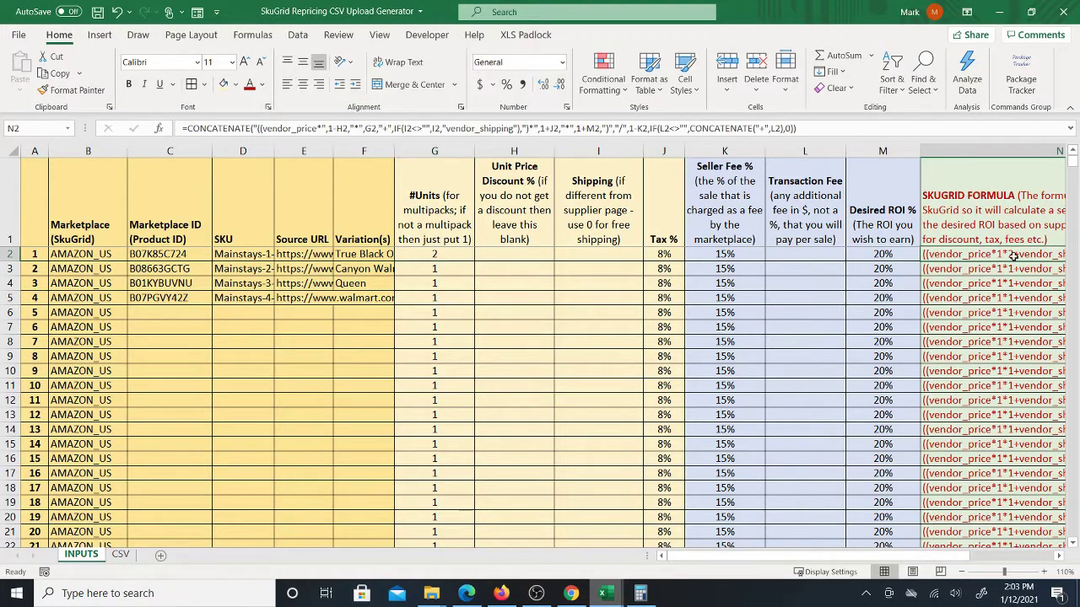
left_click_drag(935, 254, 828, 265)
left_click(828, 265)
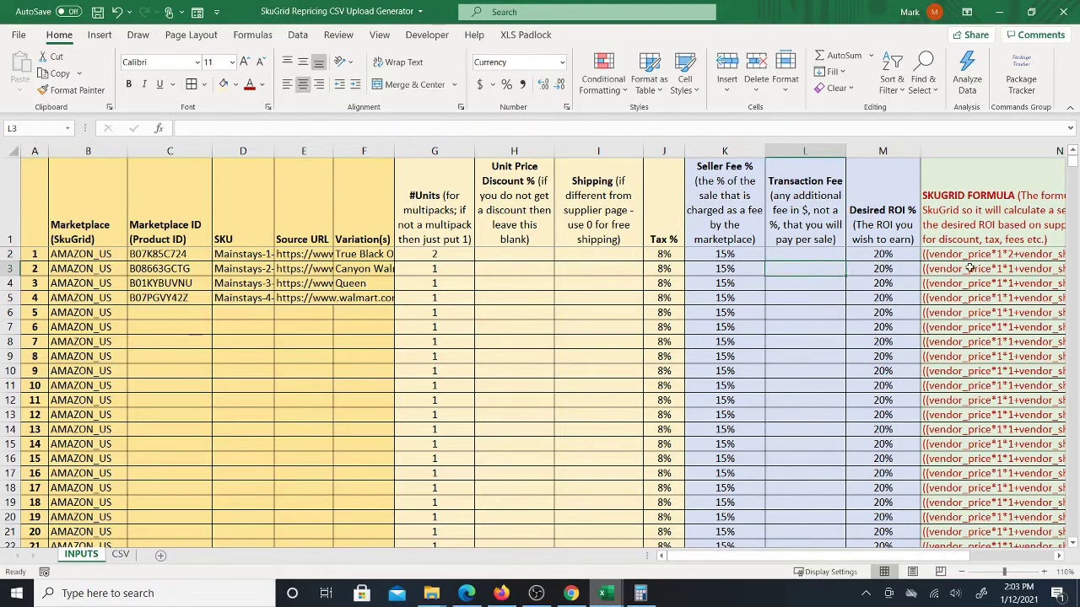
left_click(429, 255)
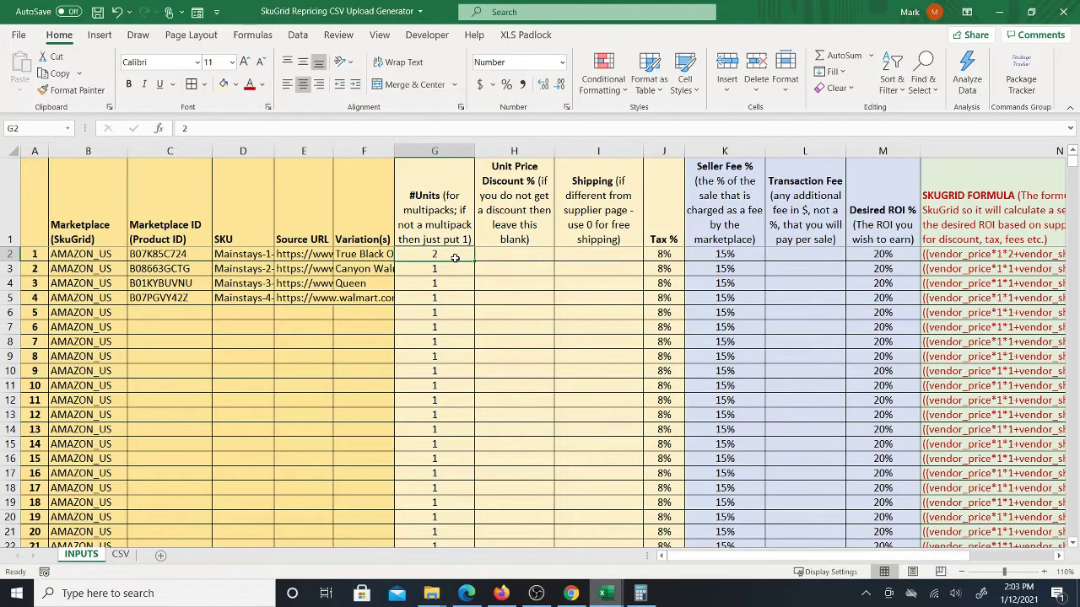
type("1")
key("ctrl+Return")
left_click(498, 258)
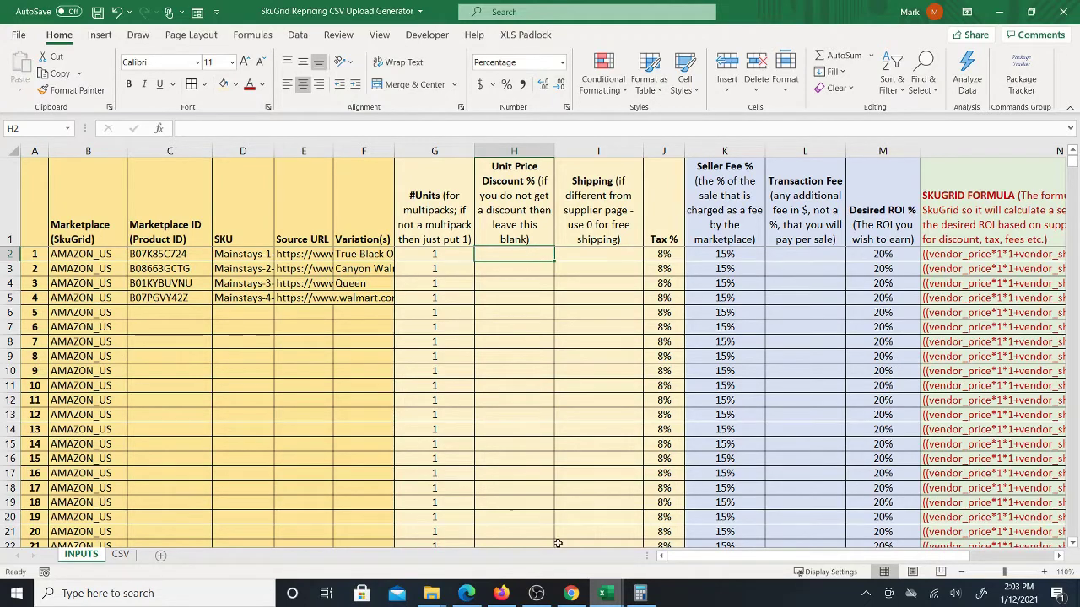
Bring the SkuGrid Repricing CSV Upload Generator workbook to the front.
left_click(571, 593)
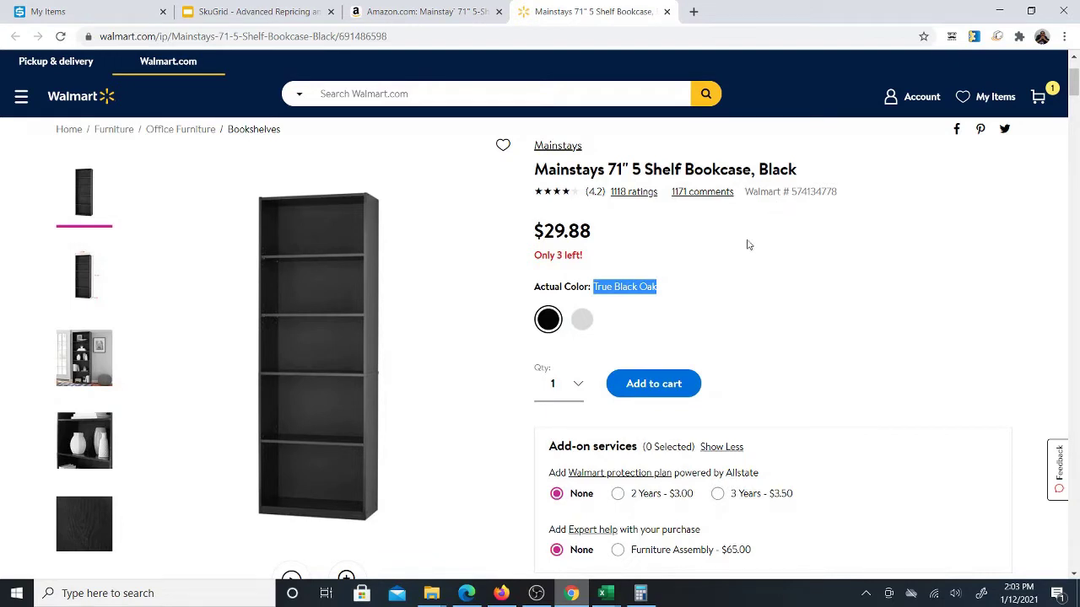
left_click(613, 582)
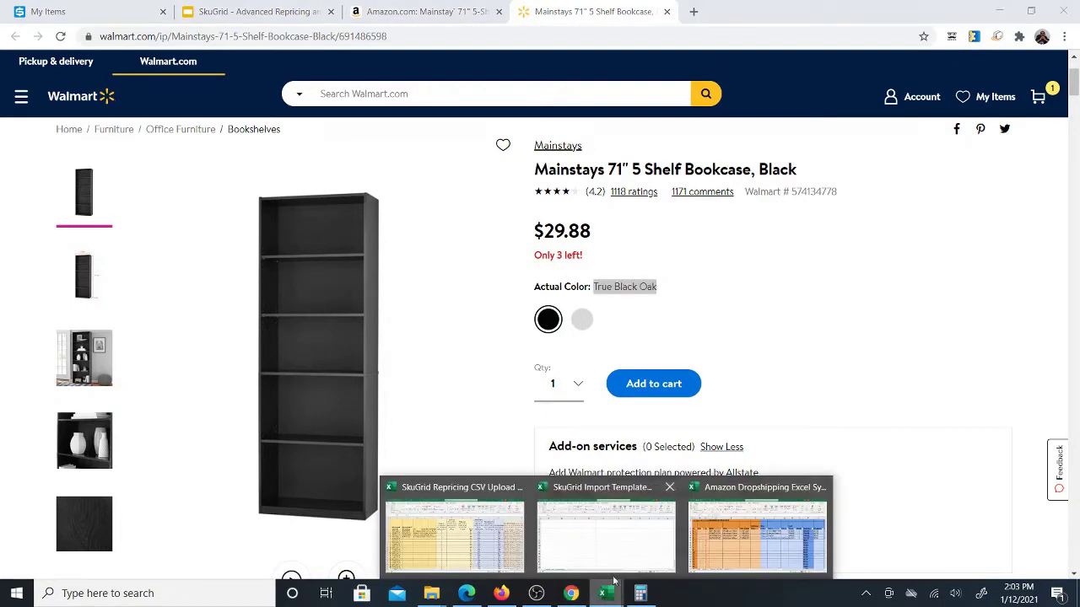
left_click(757, 531)
mouse_move(585, 580)
left_click(454, 533)
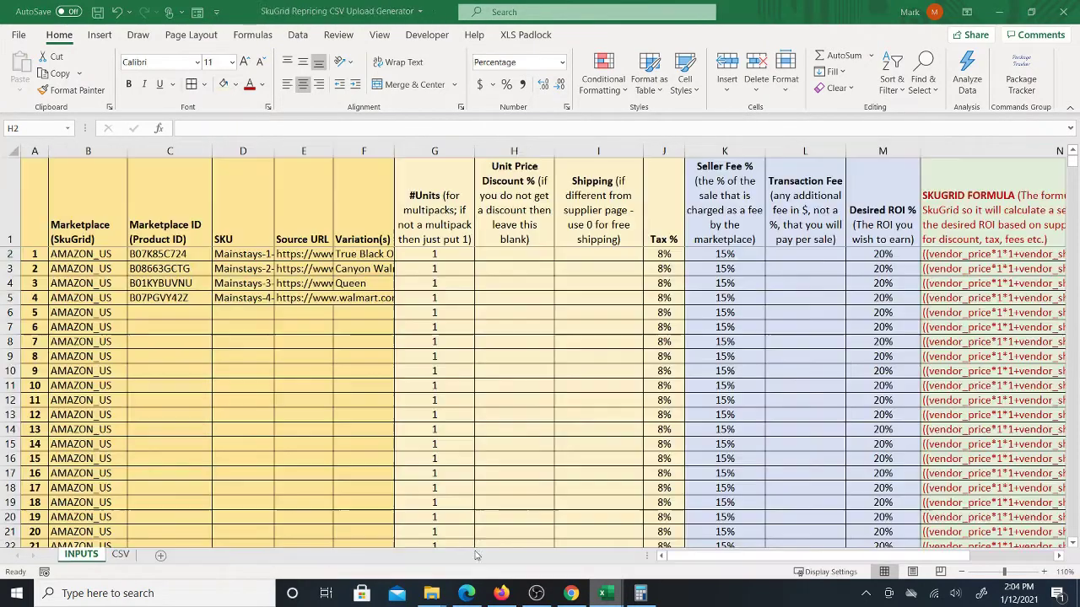
Enter a 20% unit price discount in H2, then clear it again.
left_click(518, 254)
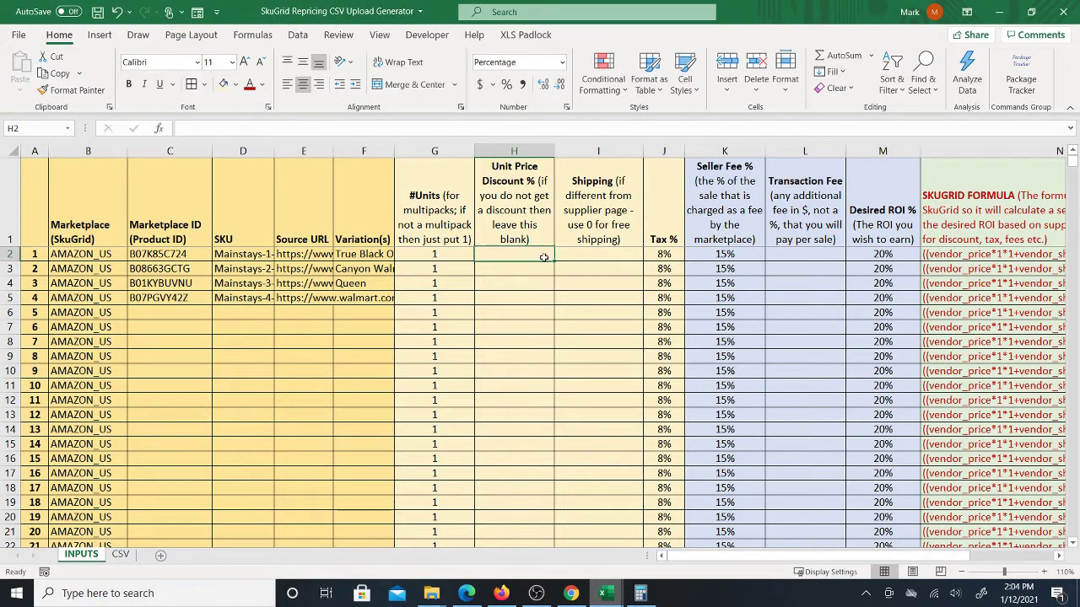
type("20")
key("ctrl+Return")
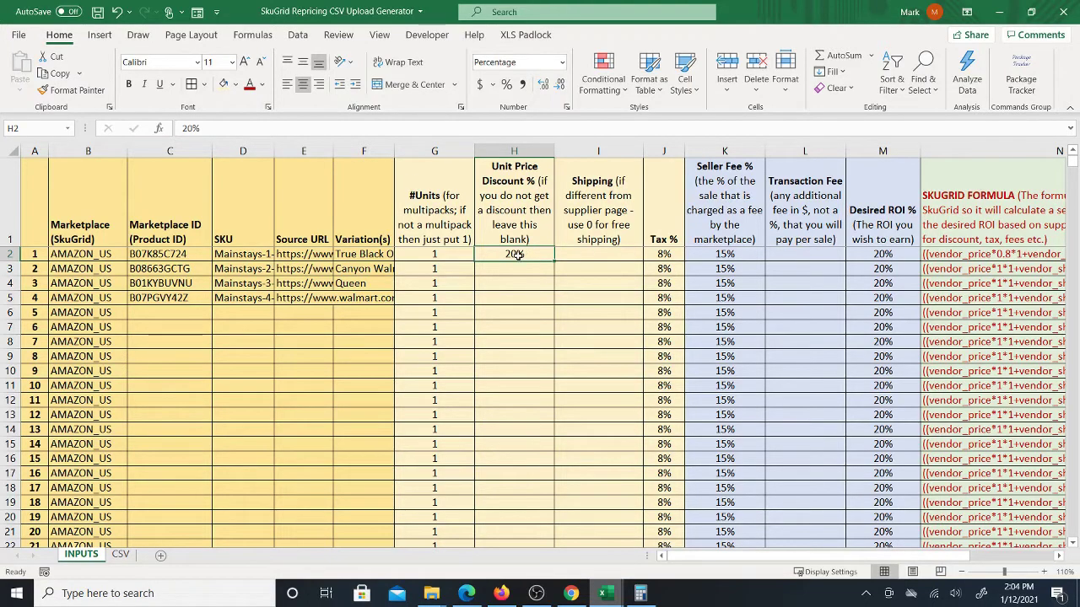
key("Delete")
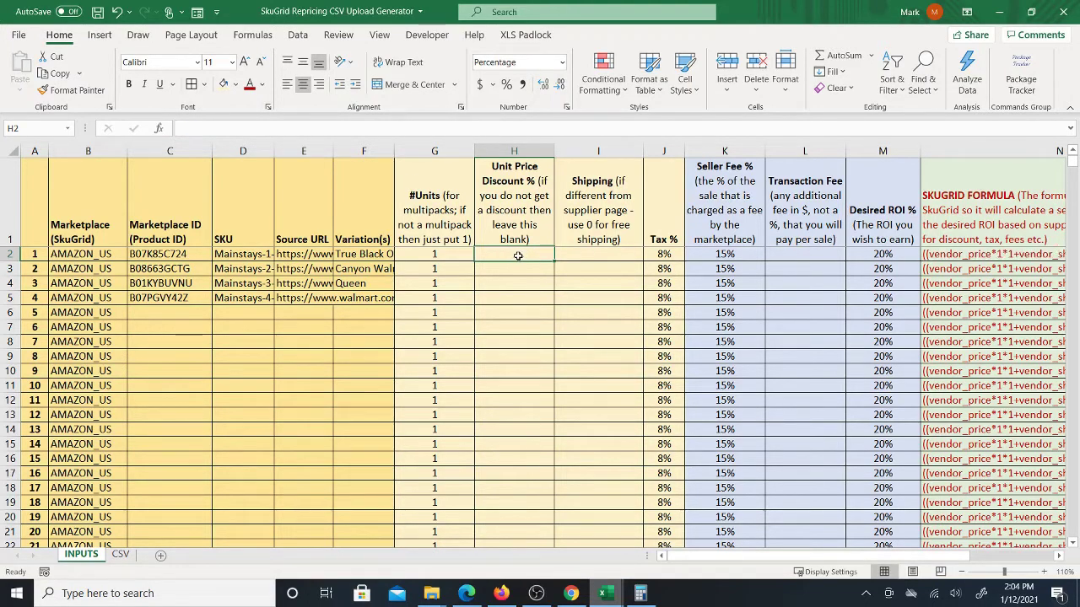
left_click(592, 253)
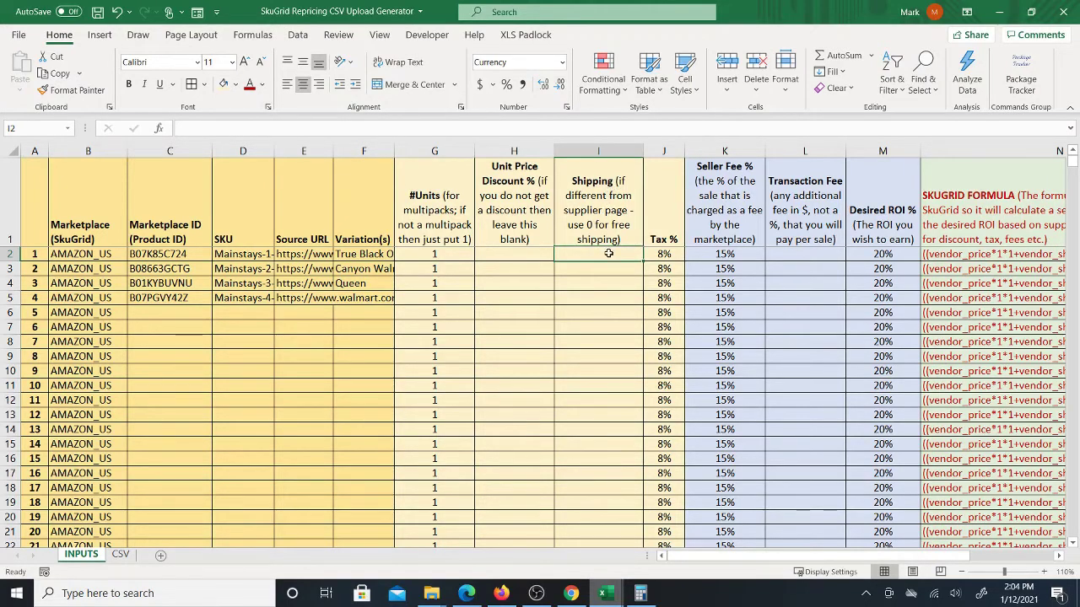
mouse_move(571, 593)
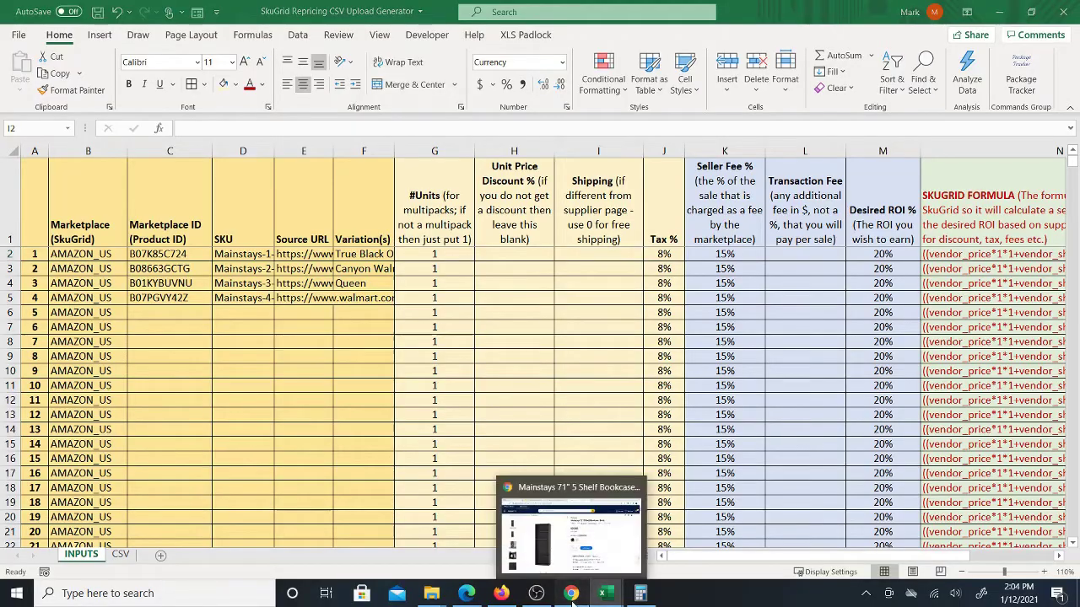
left_click(573, 531)
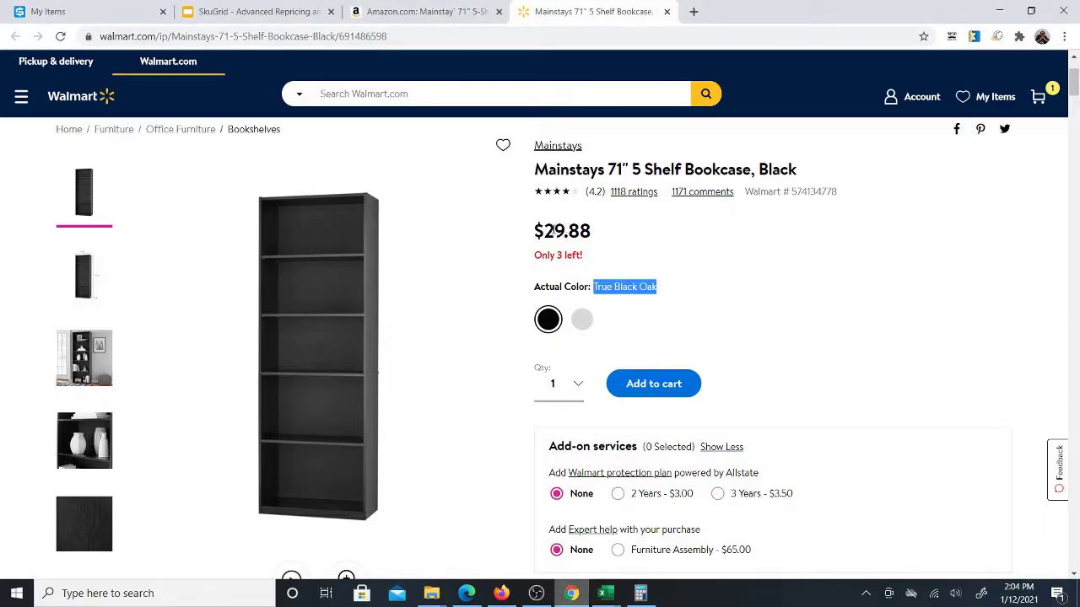
left_click(605, 593)
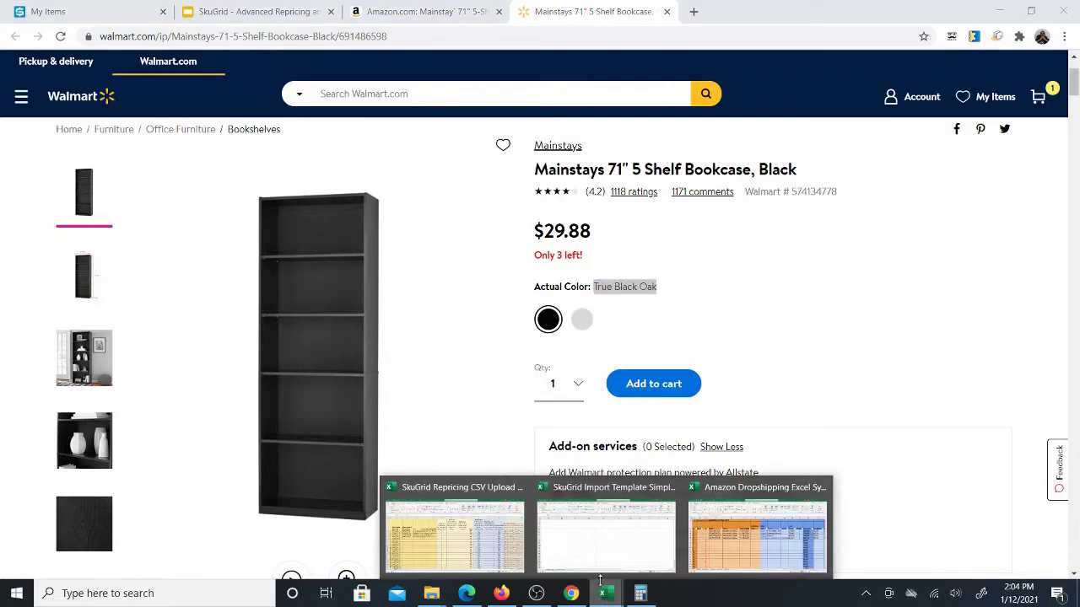
left_click(443, 538)
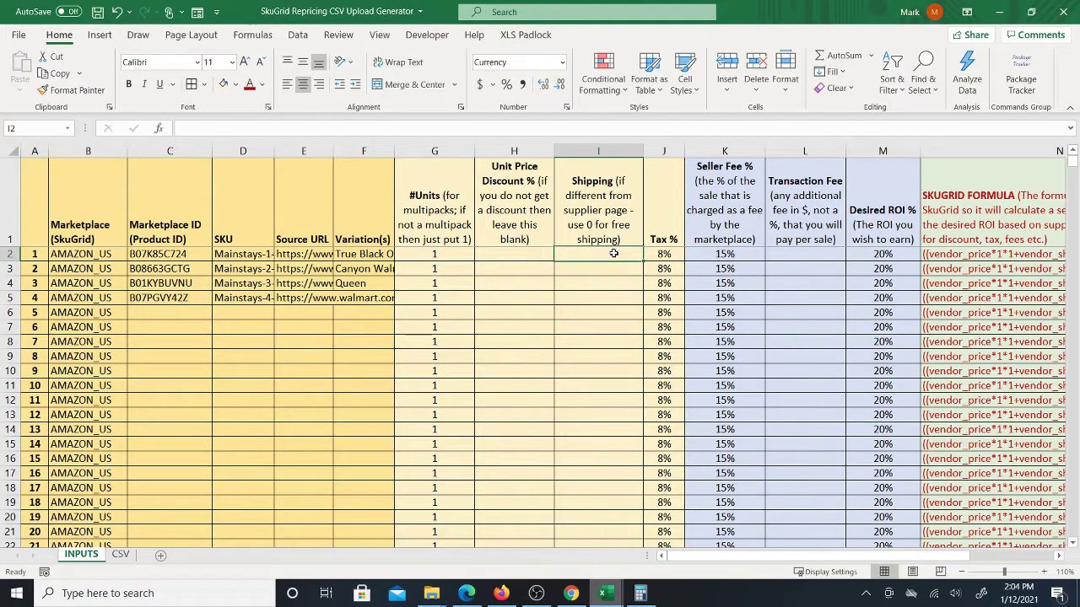
type("0")
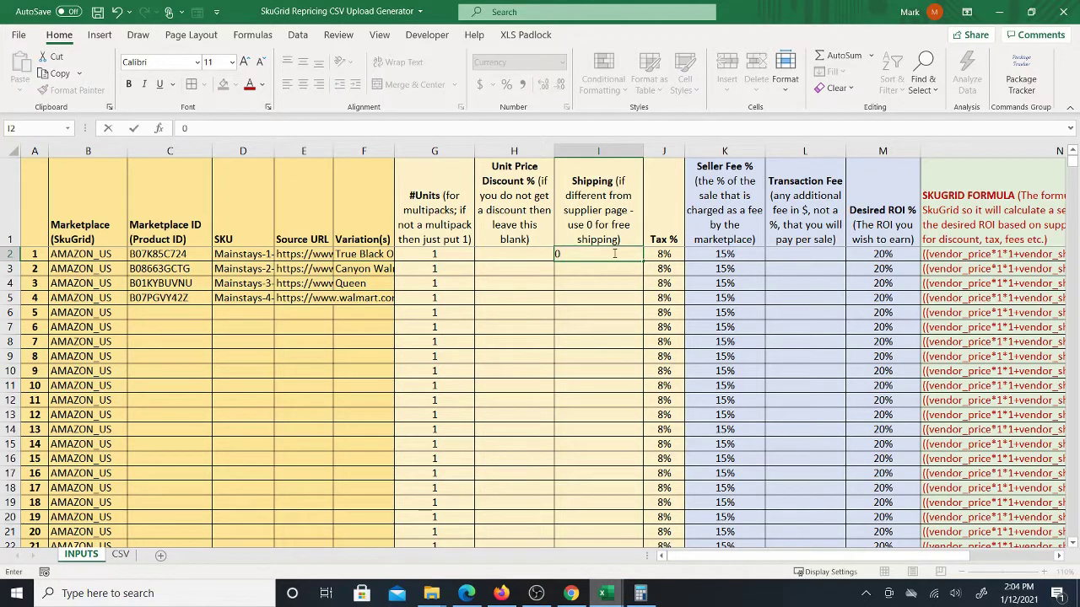
key("ctrl+Return")
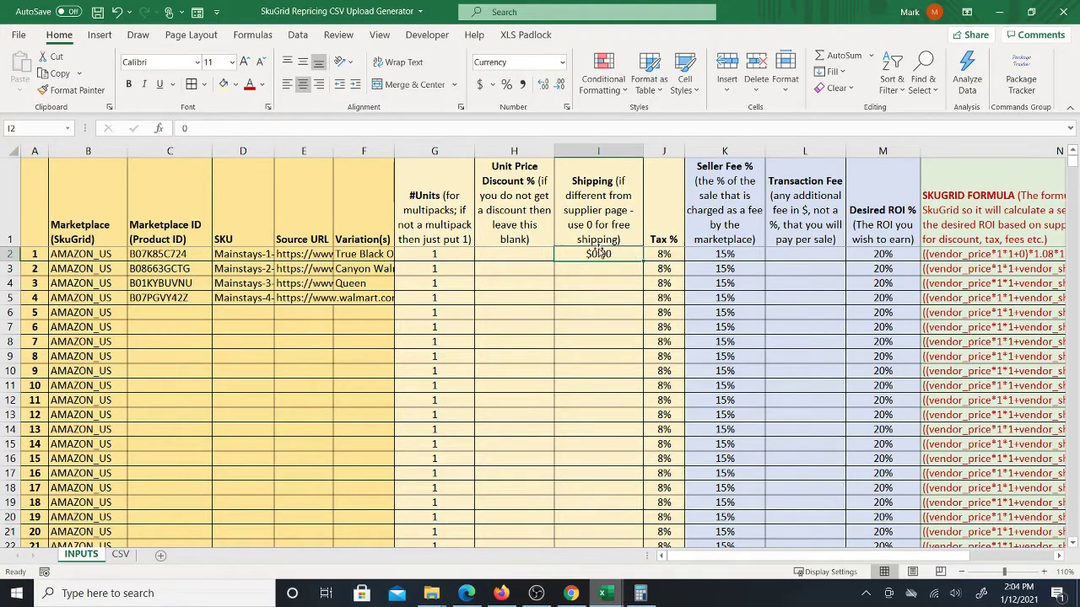
key("Delete")
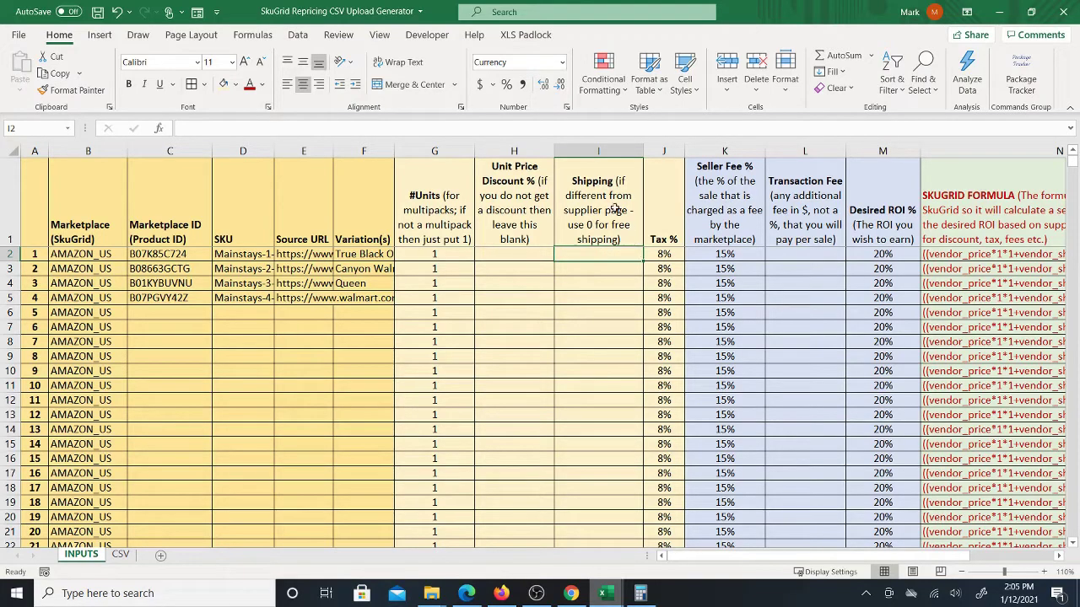
Select tax cell J2 and scroll right to show the SKUGRID FORMULA column.
left_click(664, 258)
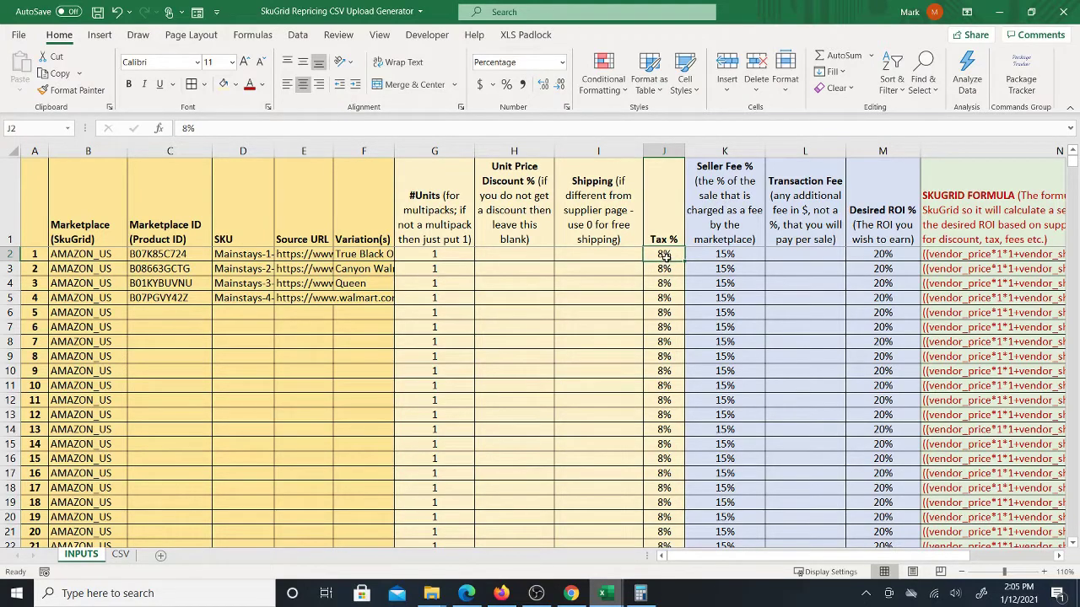
left_click(1059, 557)
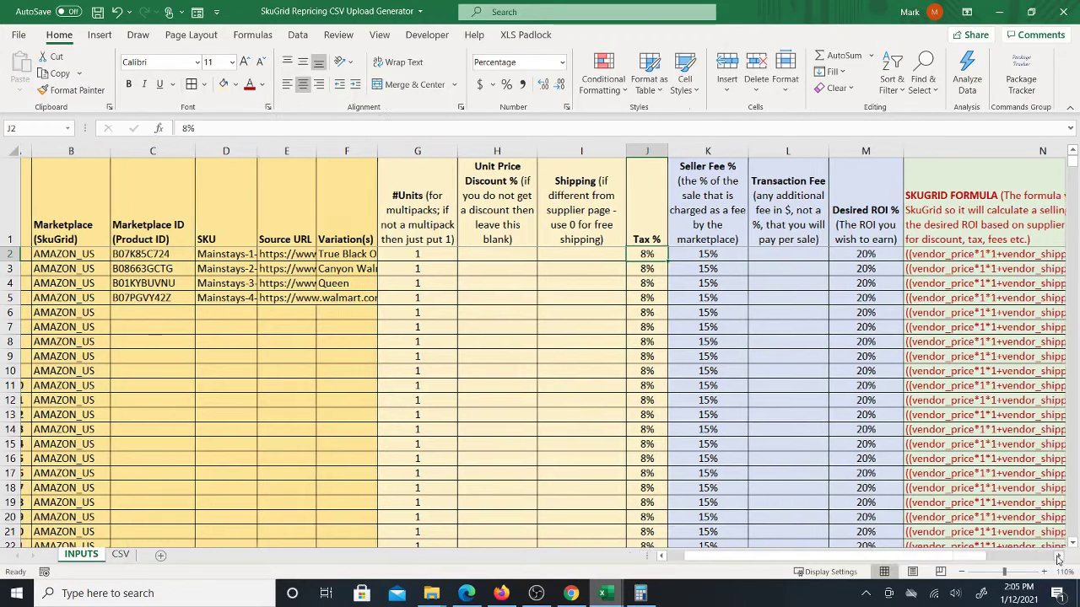
left_click(1059, 557)
left_click(1059, 557)
left_click(1059, 557)
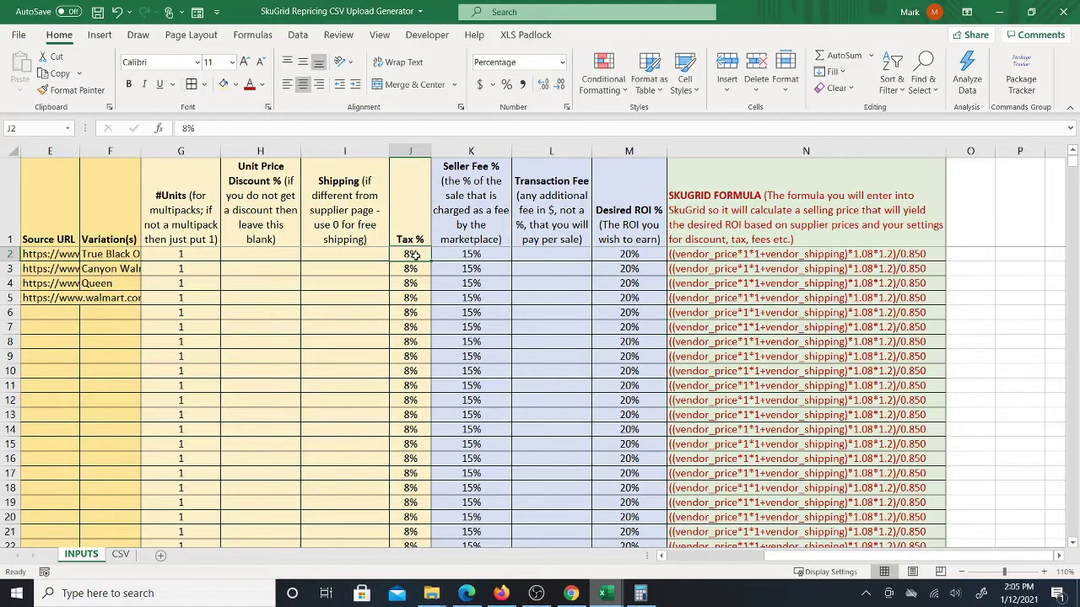
Try a 0% tax in J2, then restore it to 8%.
type("0")
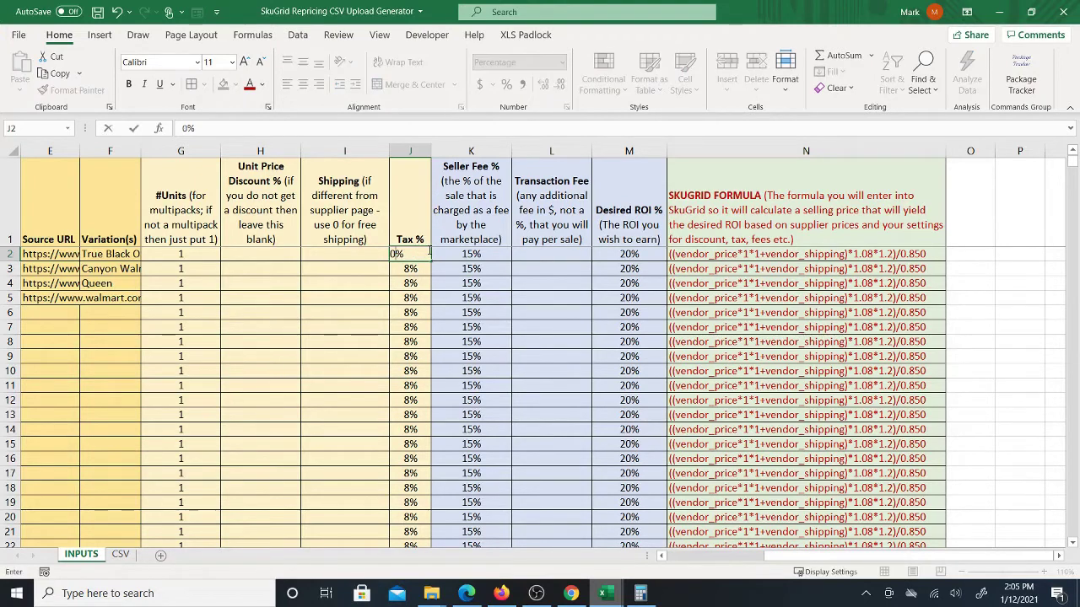
key("Return")
key("Up")
type("8")
key("Return")
key("Up")
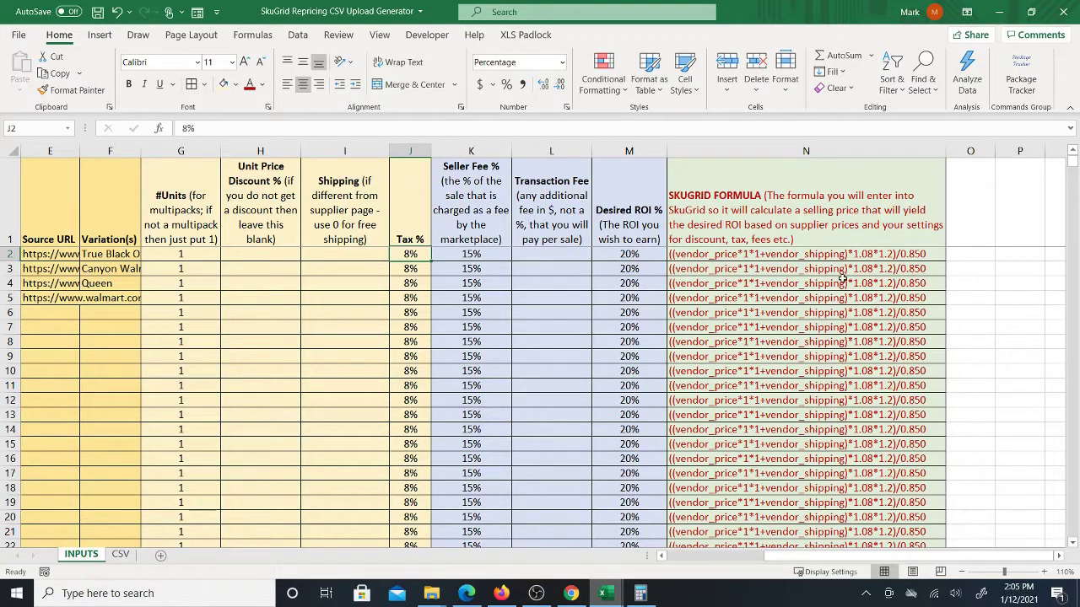
left_click(486, 253)
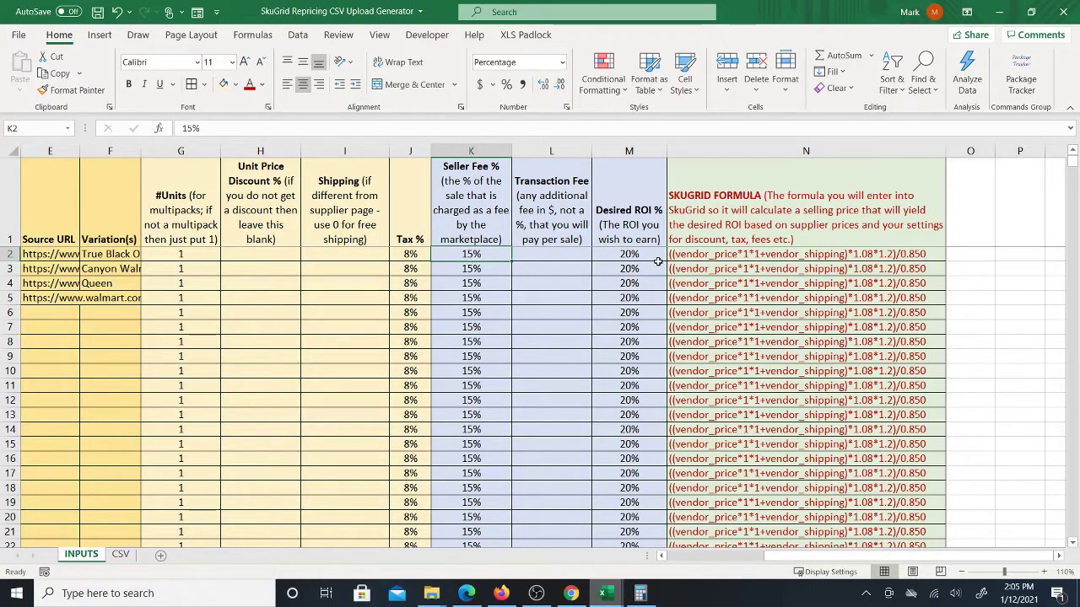
left_click(552, 254)
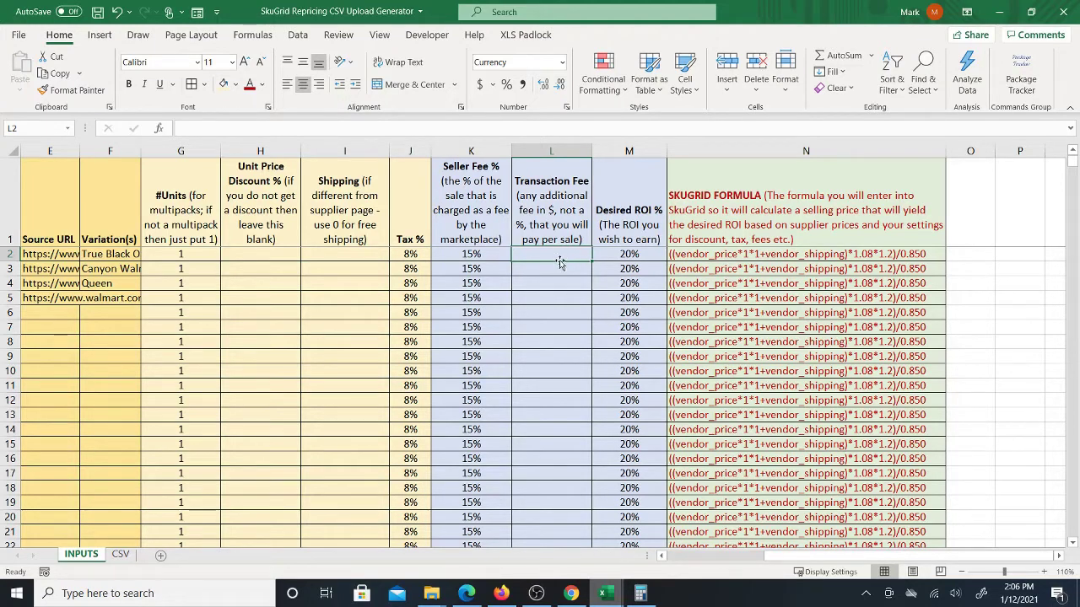
Walk through row 2's marketplace, discount, seller fee, shipping, desired ROI and tax cells.
left_click(607, 255)
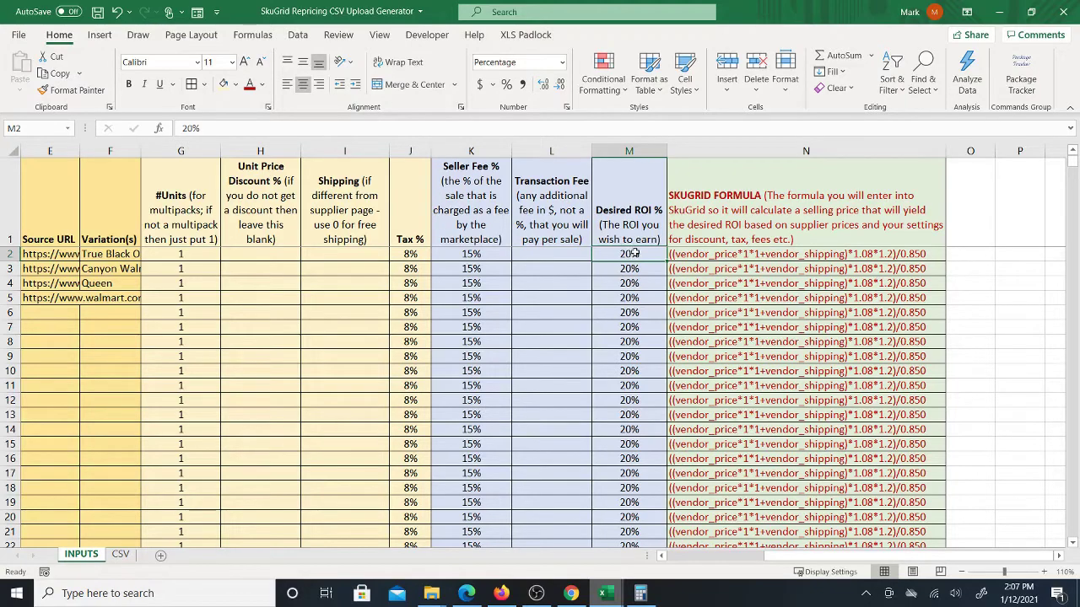
key("Left")
key("Left")
key("Left")
key("Left")
key("Left")
key("Left")
key("Left")
key("Left")
key("Left")
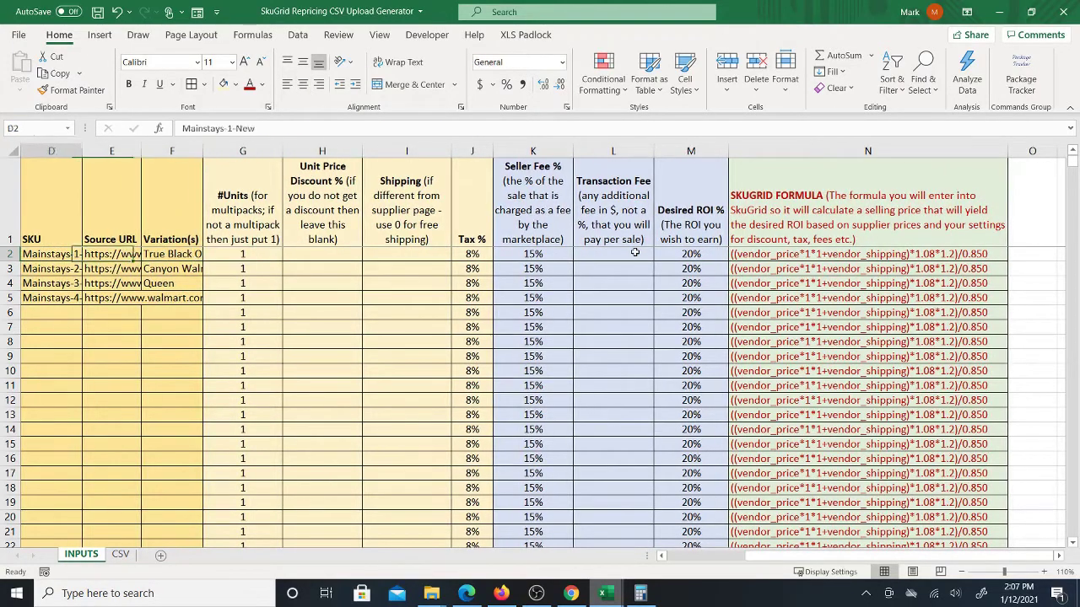
key("Left")
key("Left")
key("Right")
key("Right")
key("Right")
key("Right")
key("Right")
key("Right")
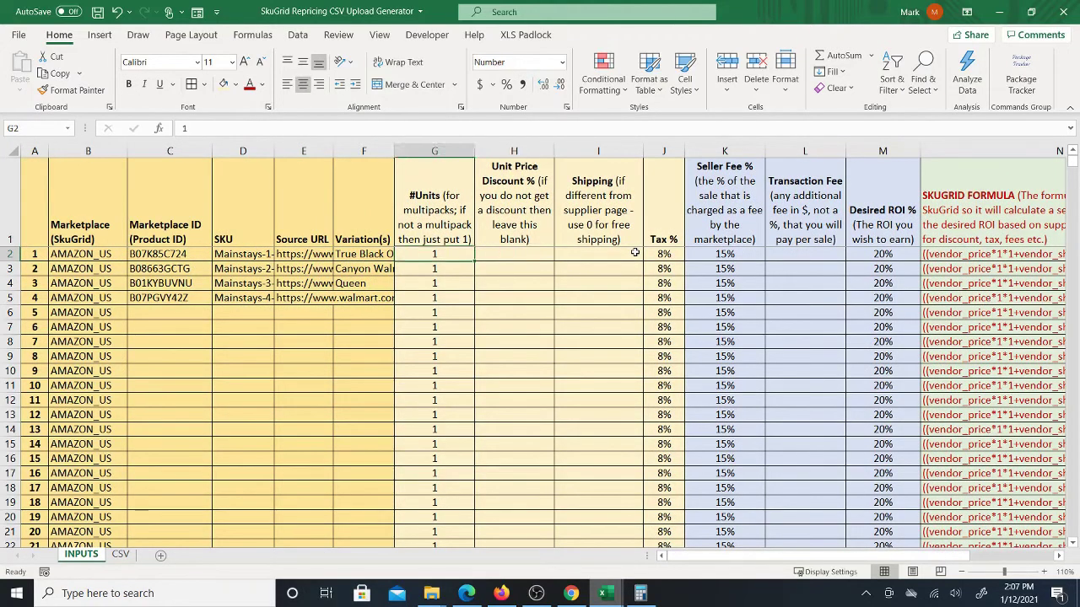
key("Right")
key("Right")
key("Right")
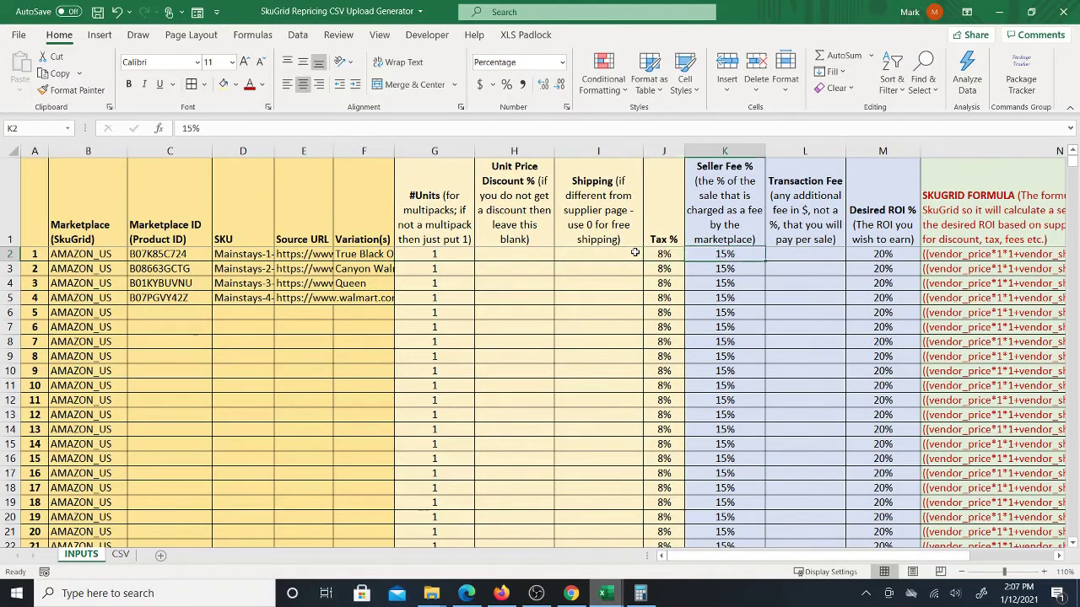
key("Right")
key("Right")
key("Right")
key("Right")
key("Right")
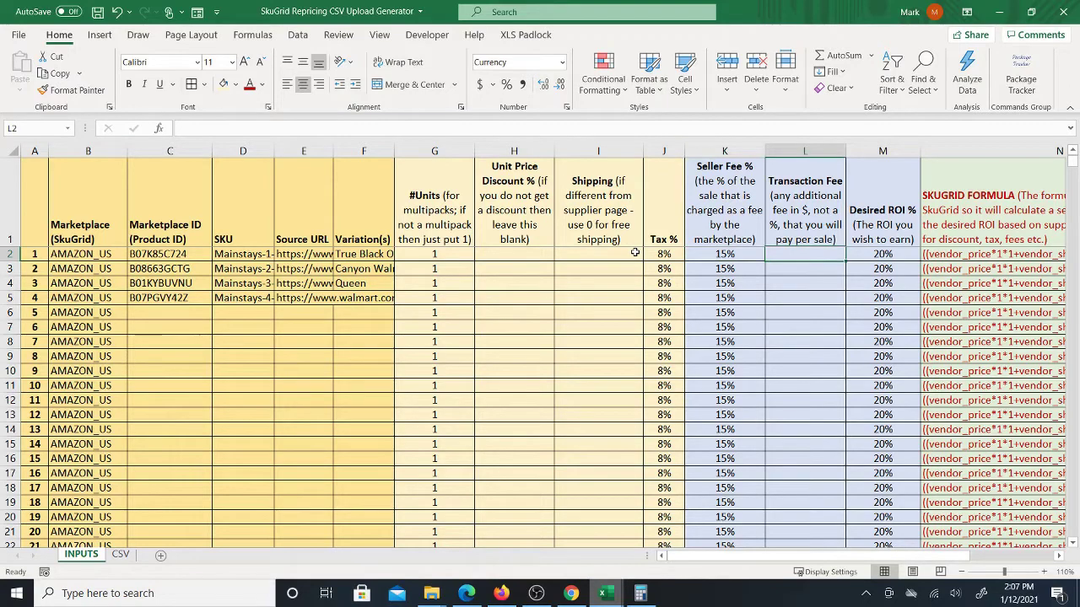
key("Left")
key("Left")
key("Left")
key("Left")
key("Left")
key("Left")
key("Left")
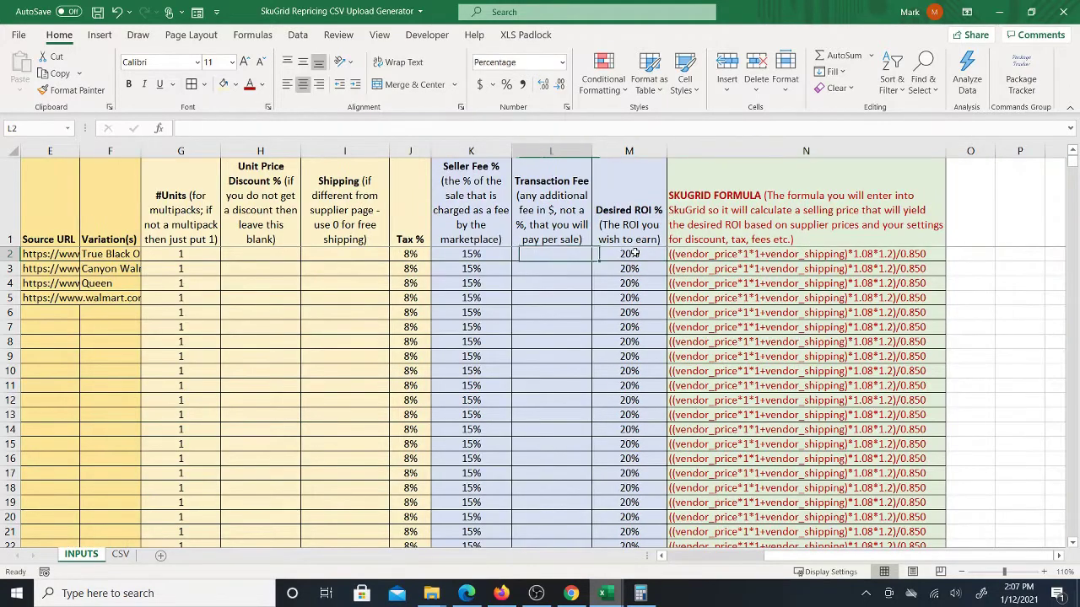
key("Left")
key("Left")
key("Left")
key("Left")
key("Left")
key("Left")
key("Left")
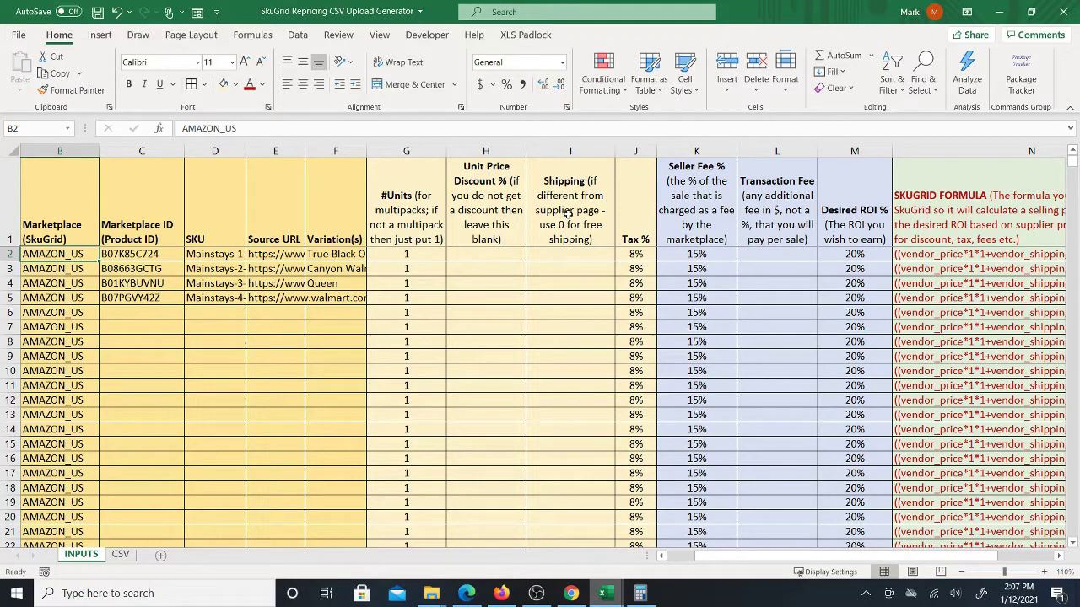
left_click(840, 258)
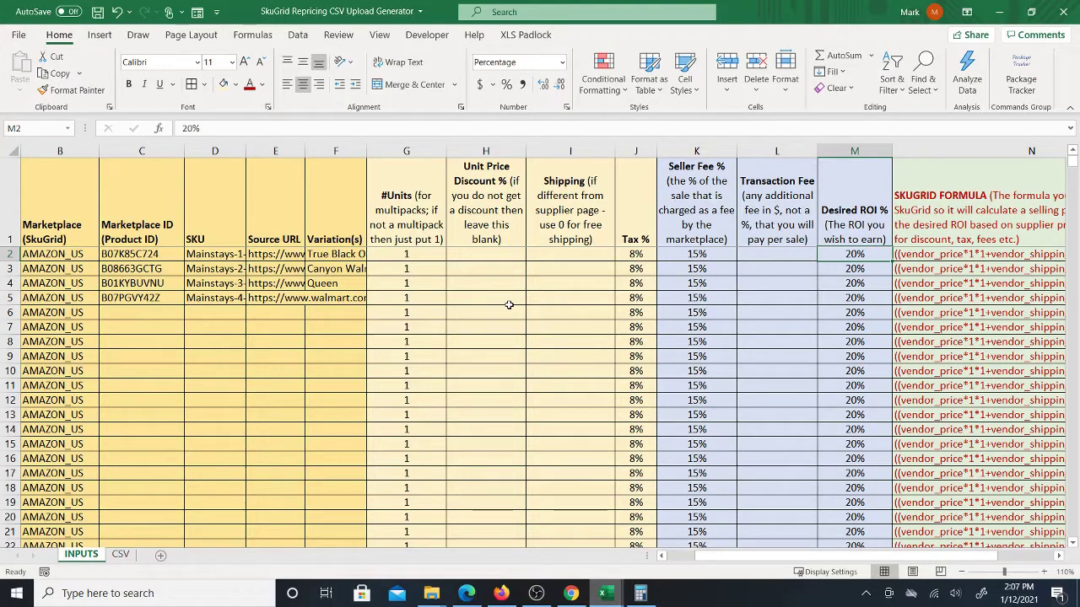
key("Left")
key("Left")
key("Left")
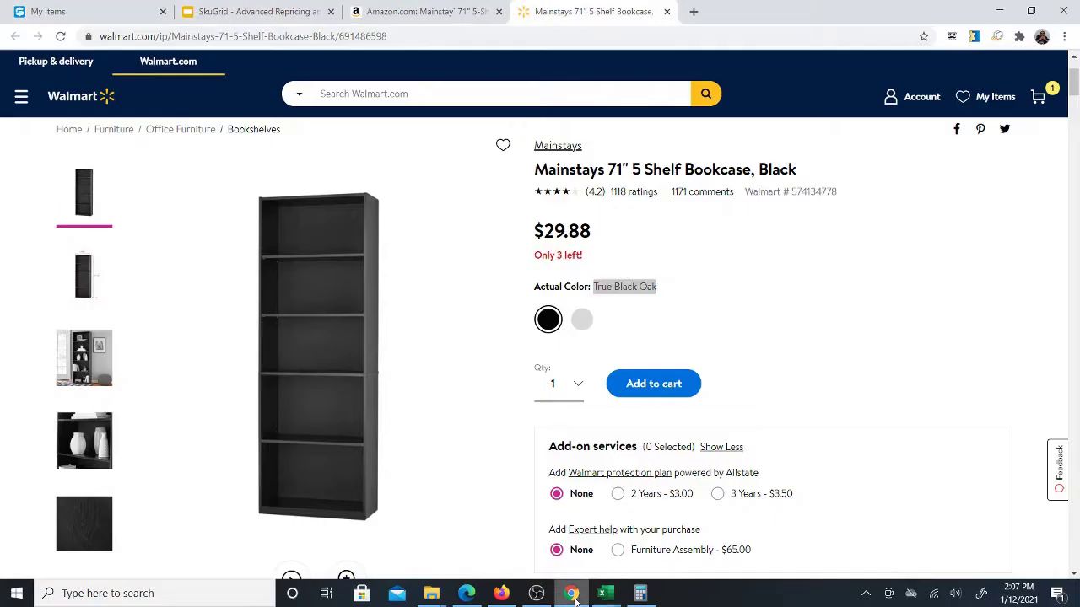
left_click(571, 528)
left_click(61, 5)
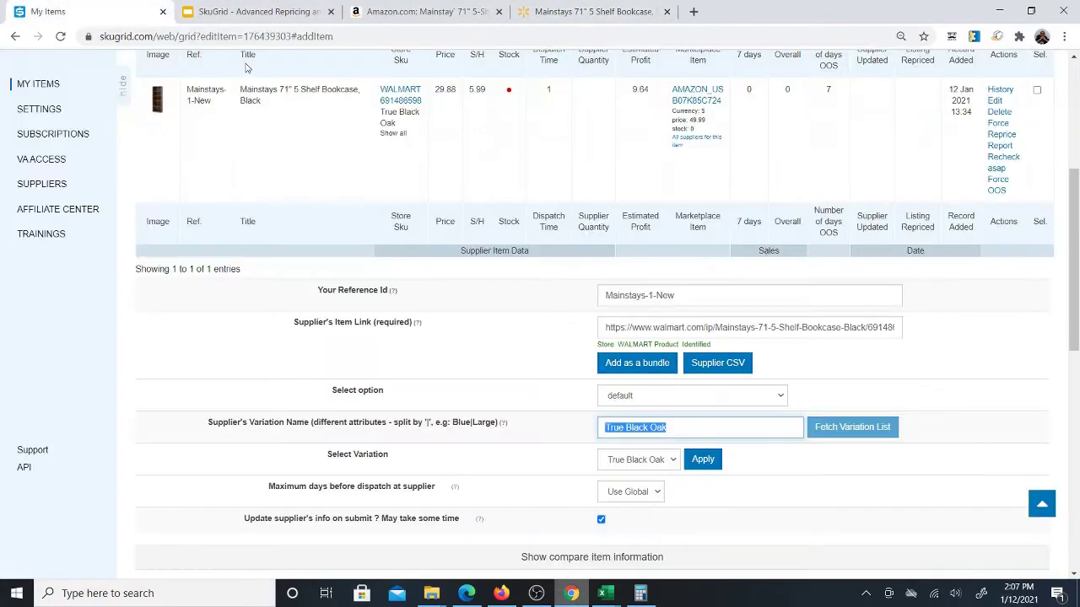
scroll(696, 403, "down", 6)
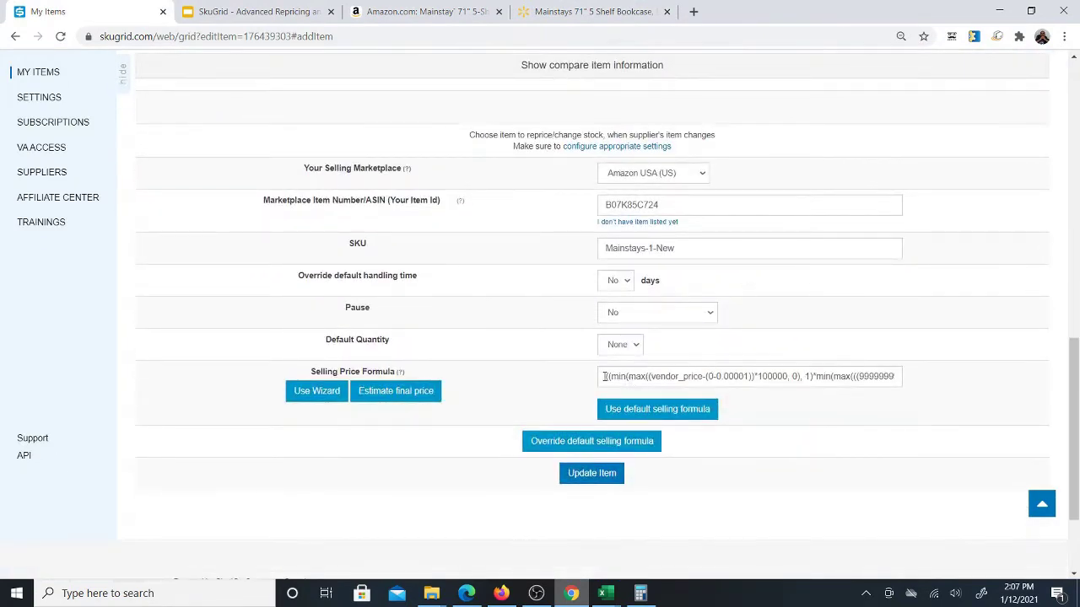
left_click_drag(604, 377, 979, 381)
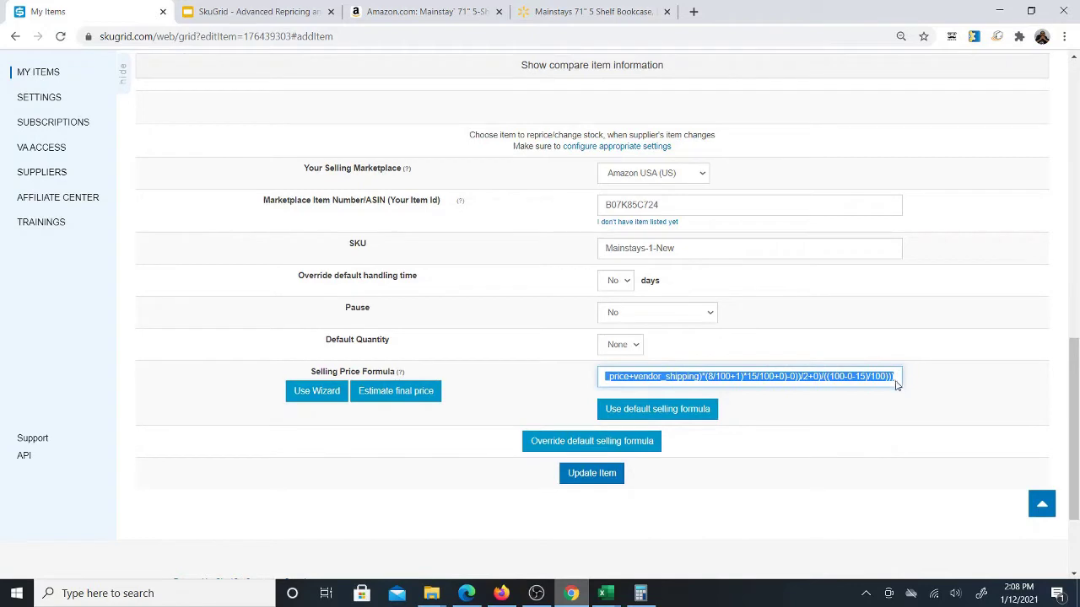
key("ctrl+v")
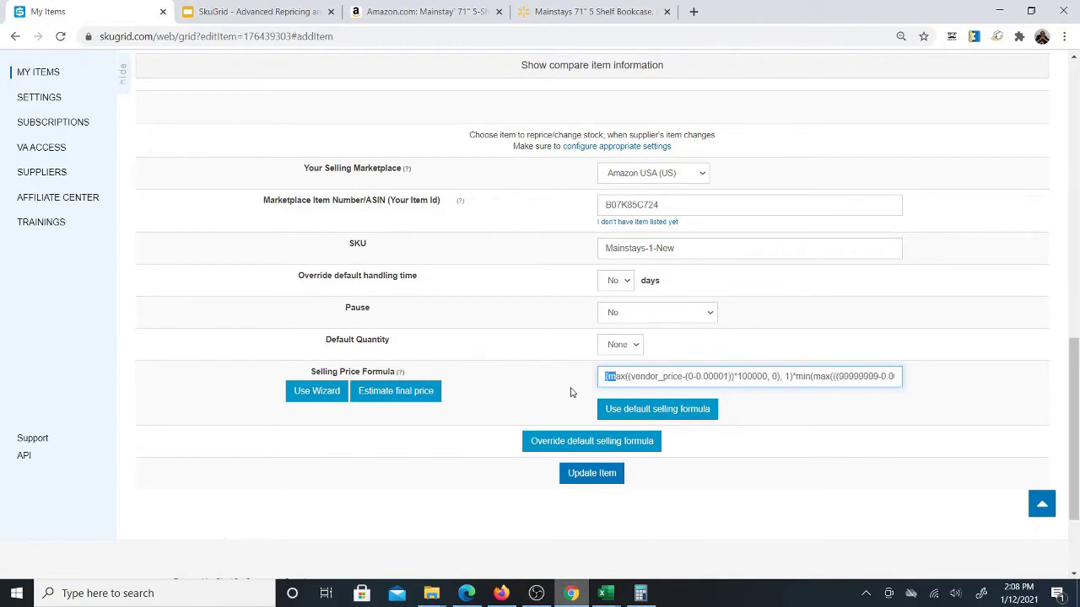
left_click_drag(604, 377, 941, 390)
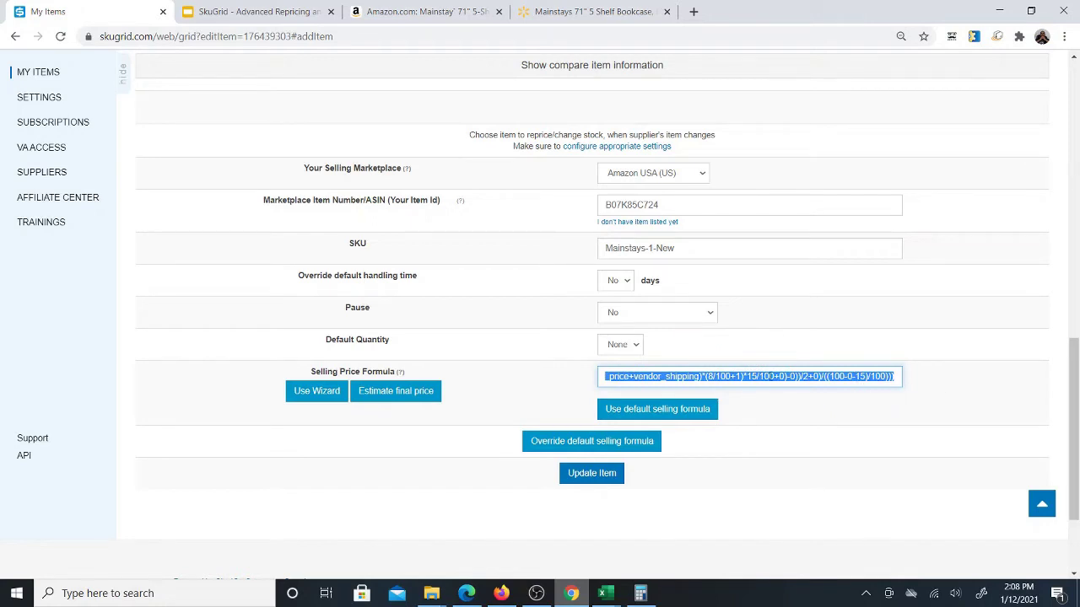
left_click(769, 376)
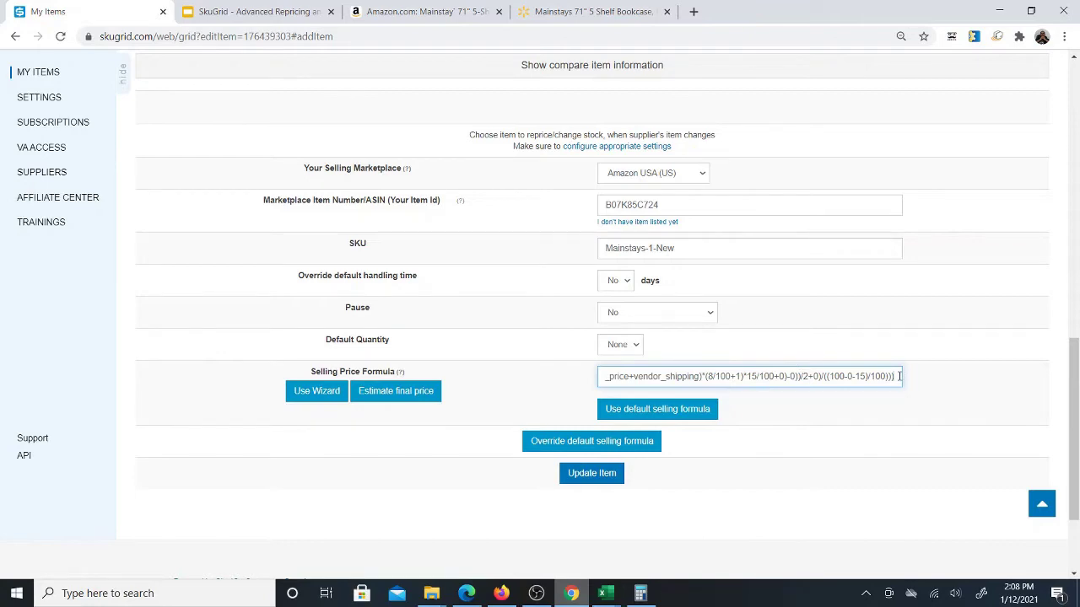
left_click_drag(899, 376, 575, 381)
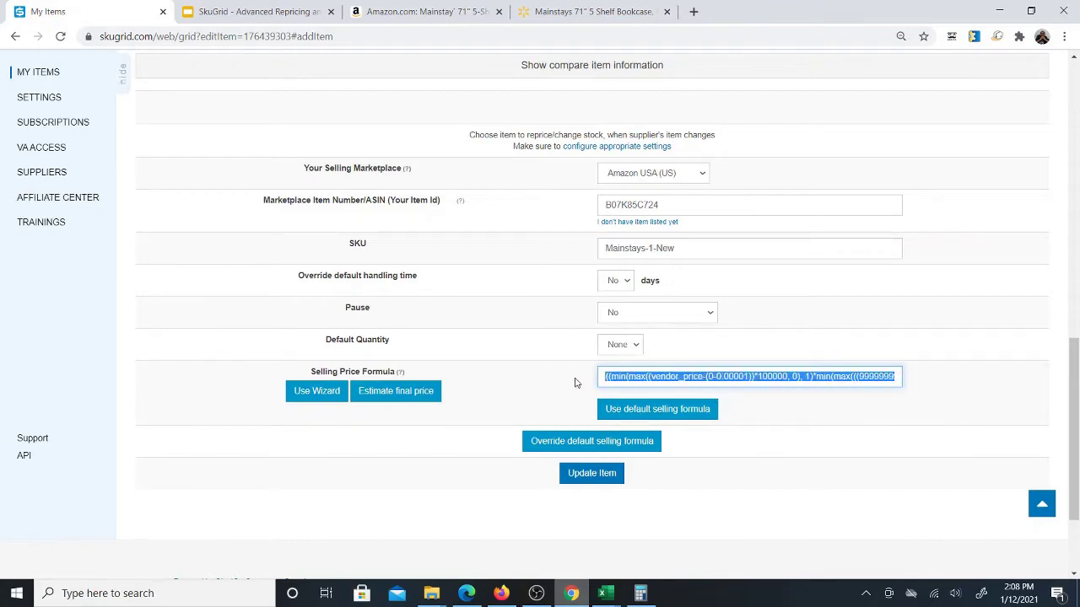
left_click(314, 391)
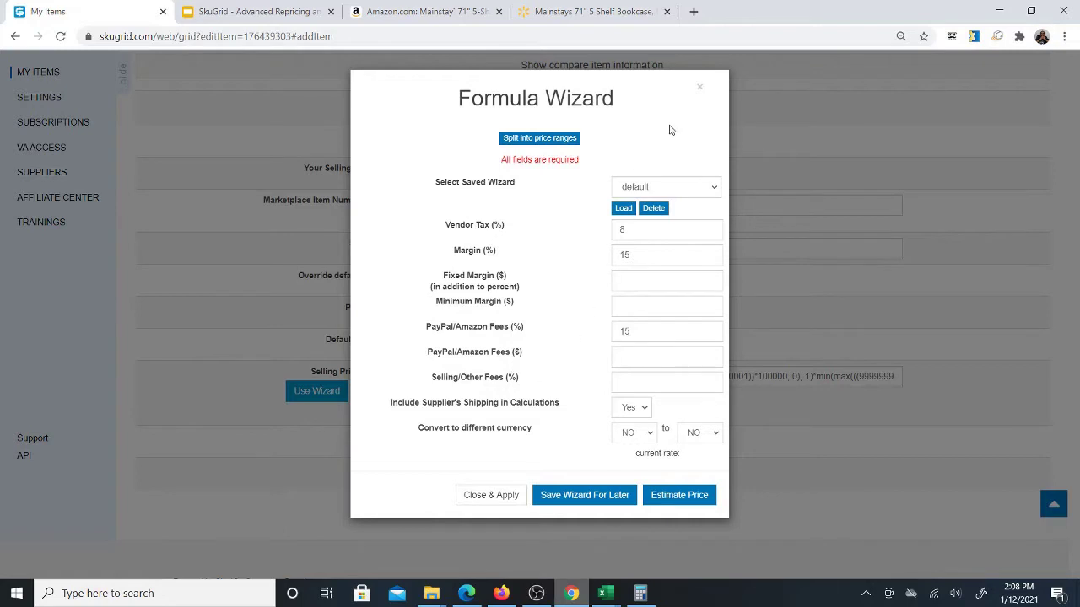
left_click(701, 89)
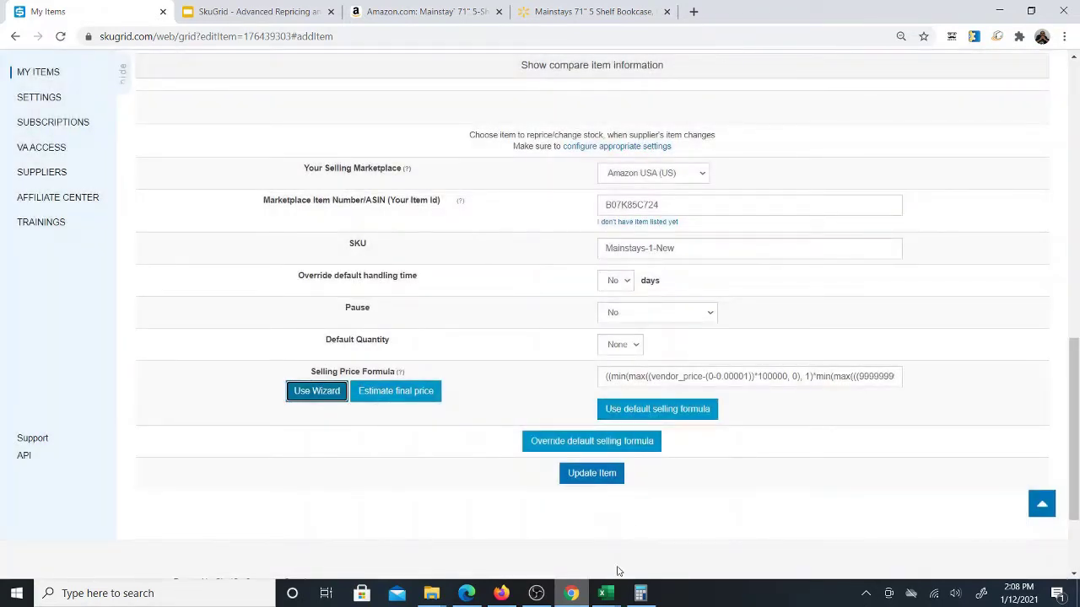
left_click(604, 593)
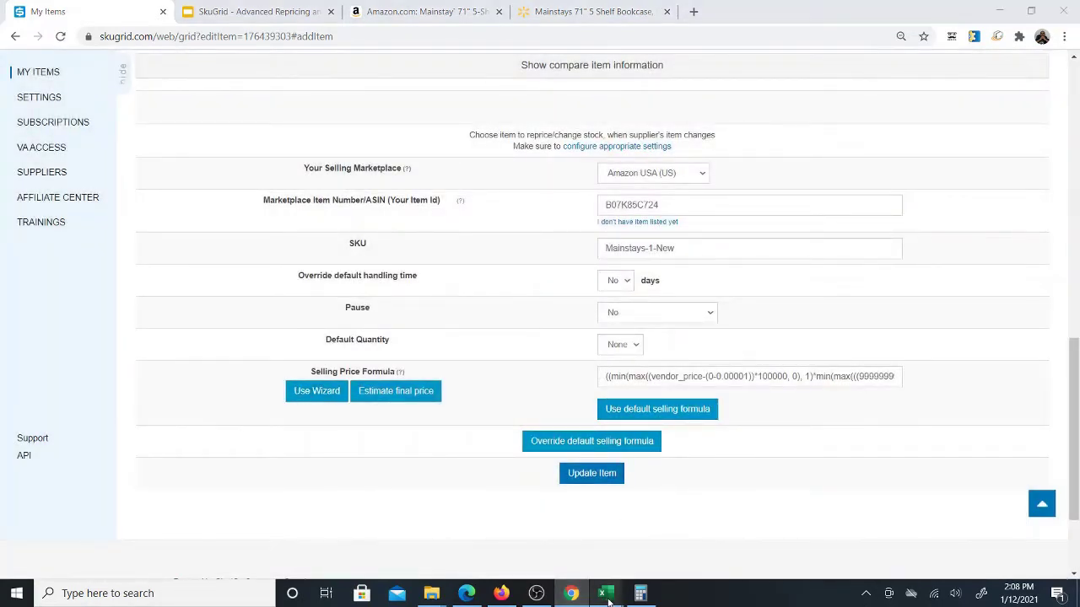
Bring the generator forward and view the CSV sheet's headers and four item rows A1:F5.
left_click(456, 536)
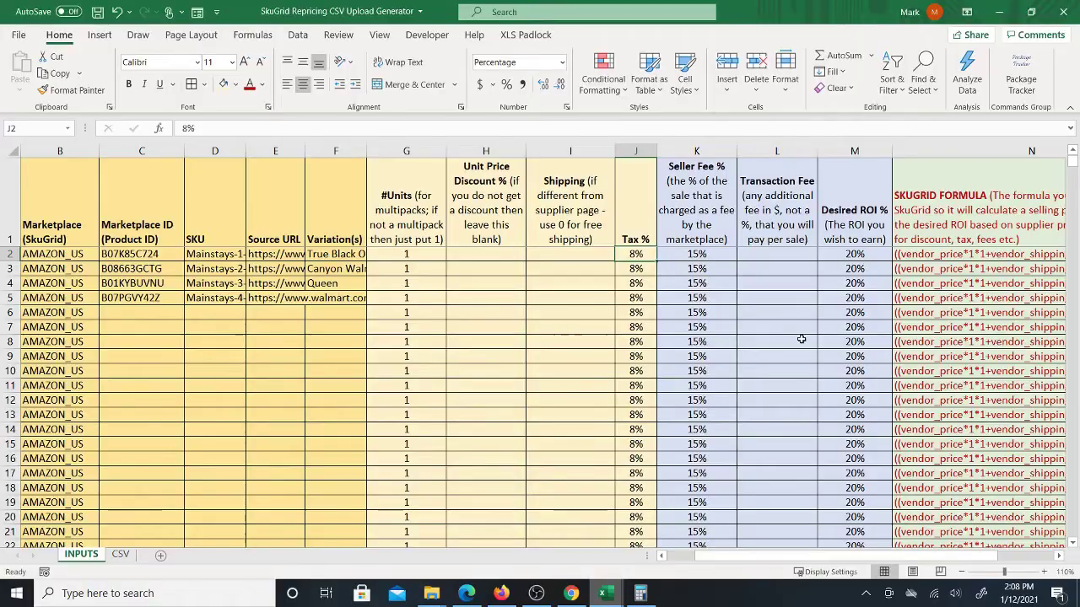
left_click_drag(762, 560, 819, 559)
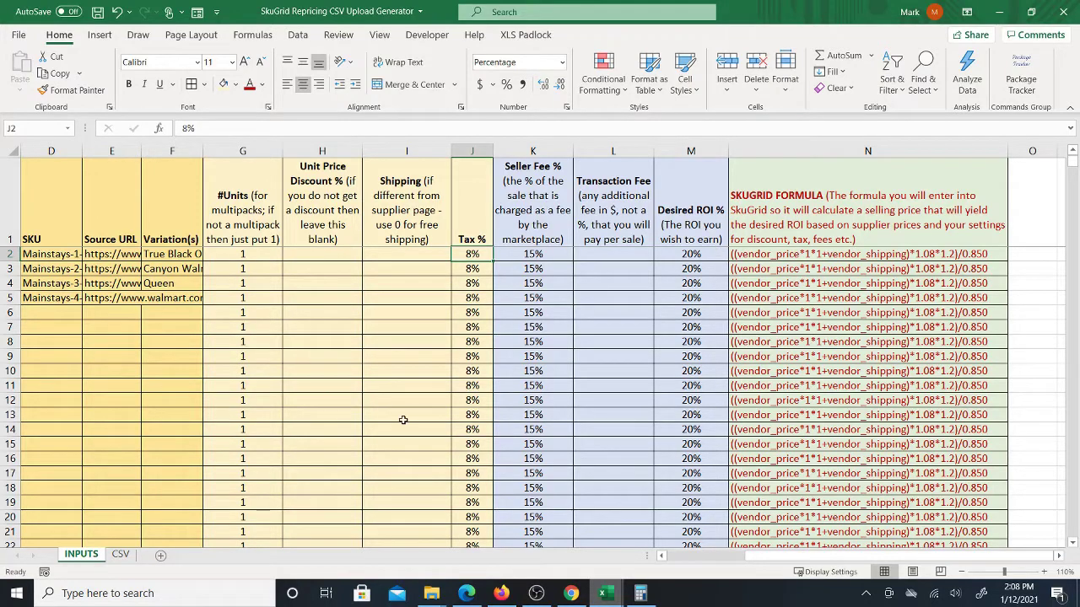
left_click(121, 555)
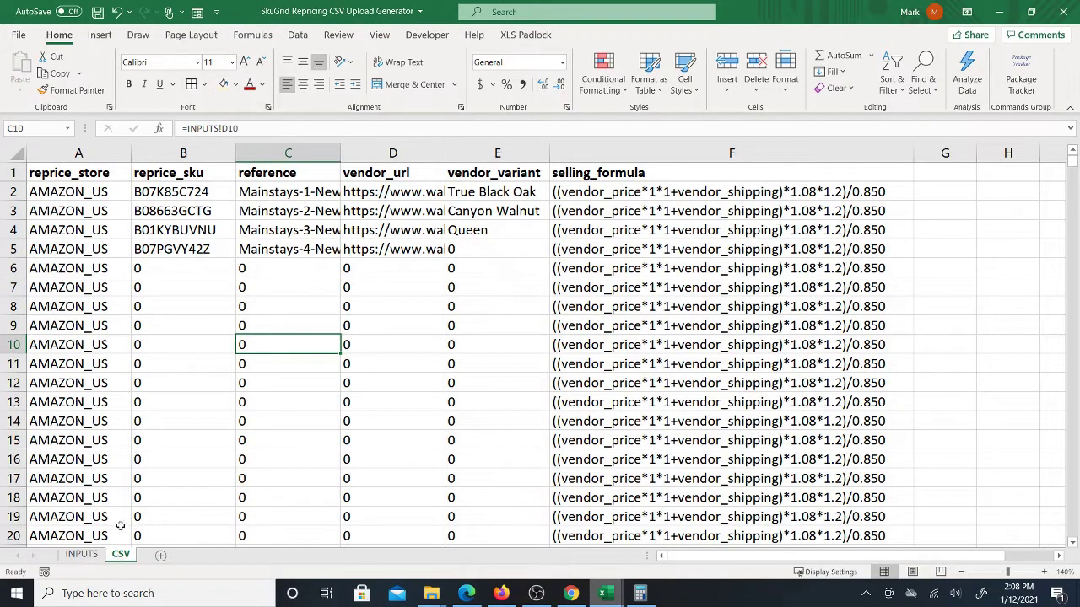
left_click(82, 555)
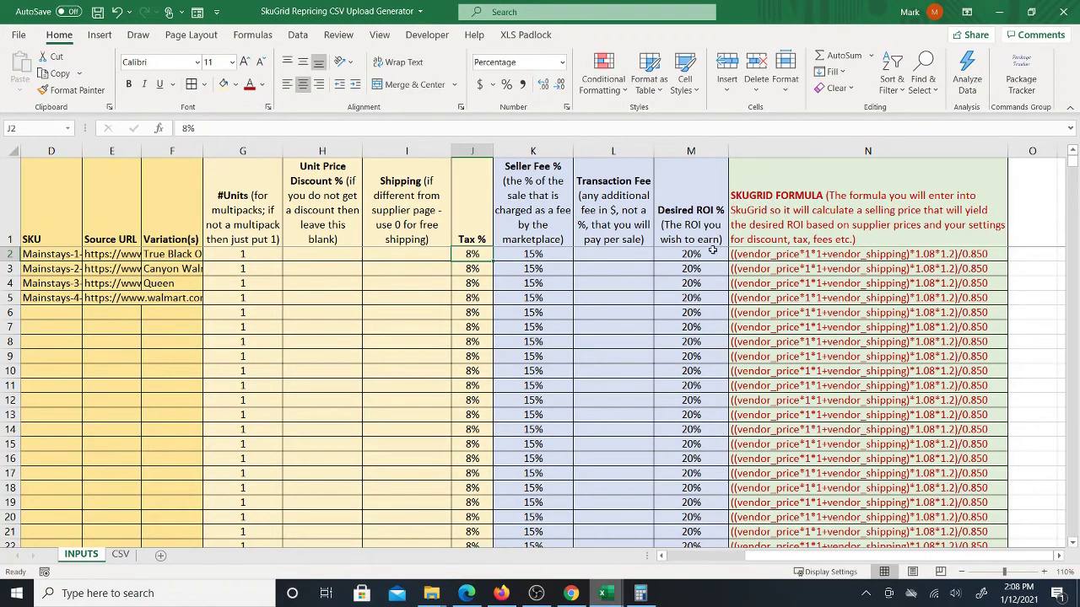
scroll(754, 548, "left", 3)
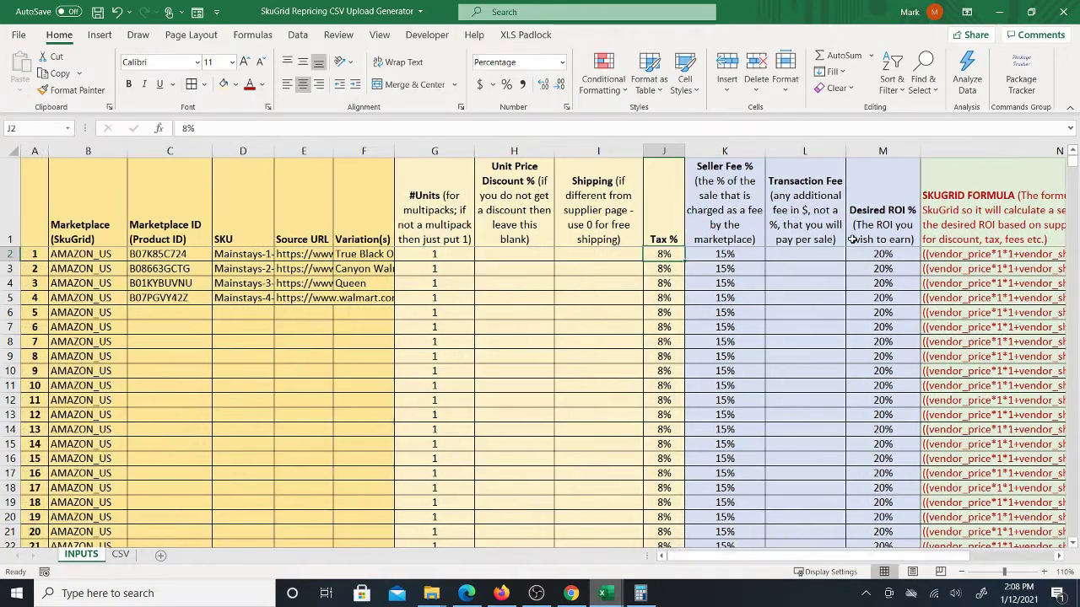
left_click(123, 556)
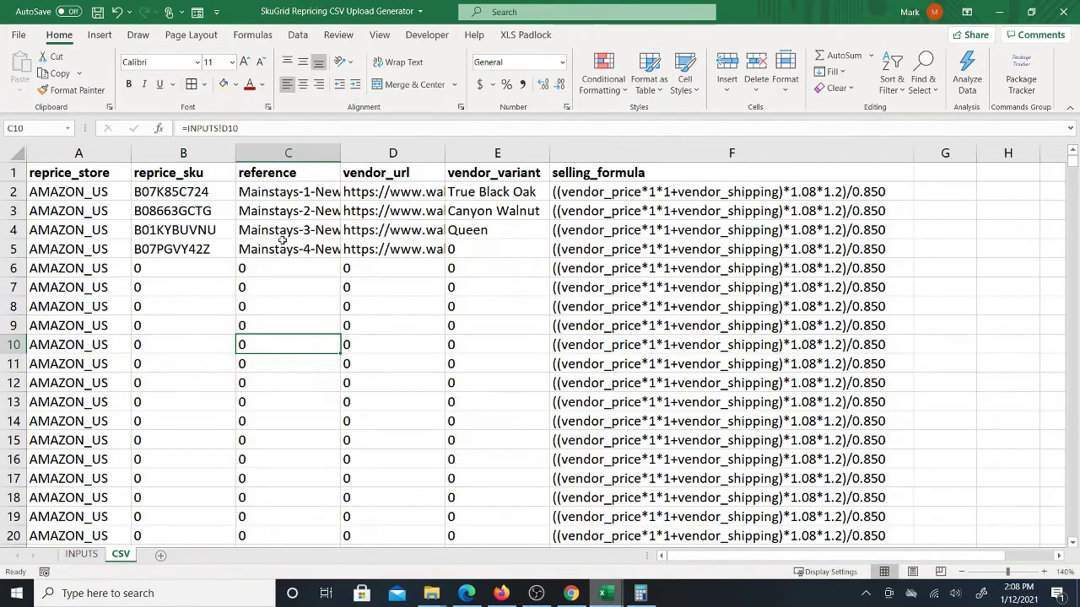
left_click_drag(99, 191, 595, 249)
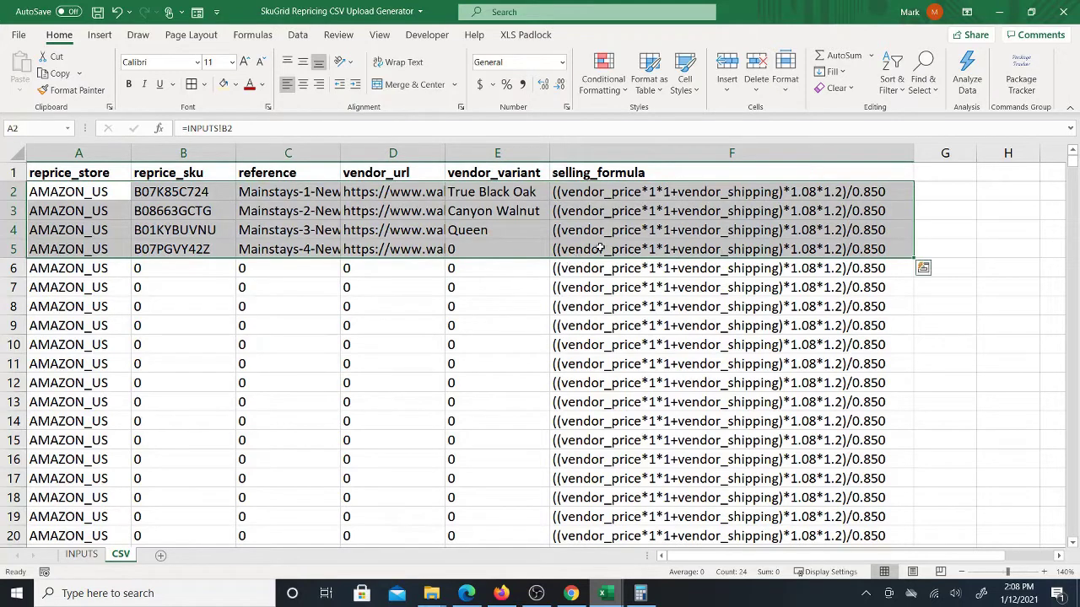
left_click_drag(62, 174, 713, 249)
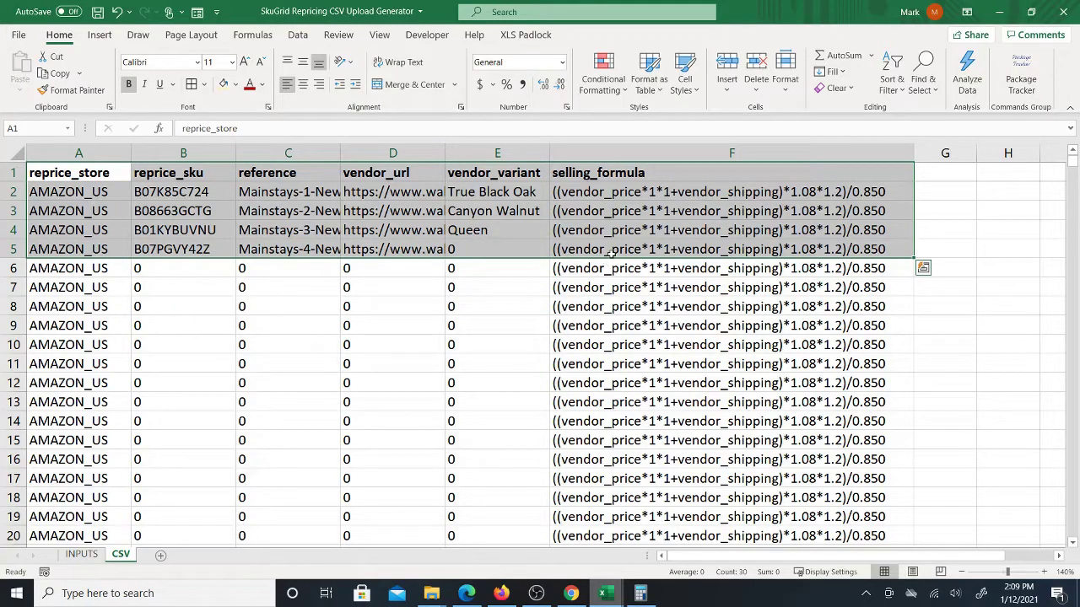
Copy the first item's selling formula from cell F2.
left_click(621, 194)
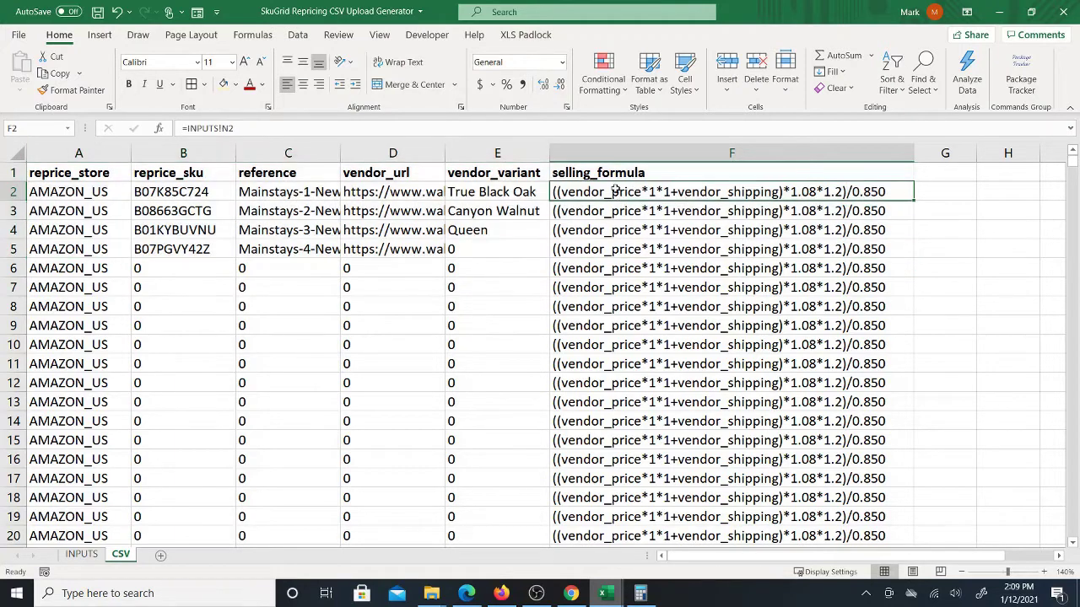
right_click(615, 189)
left_click(649, 182)
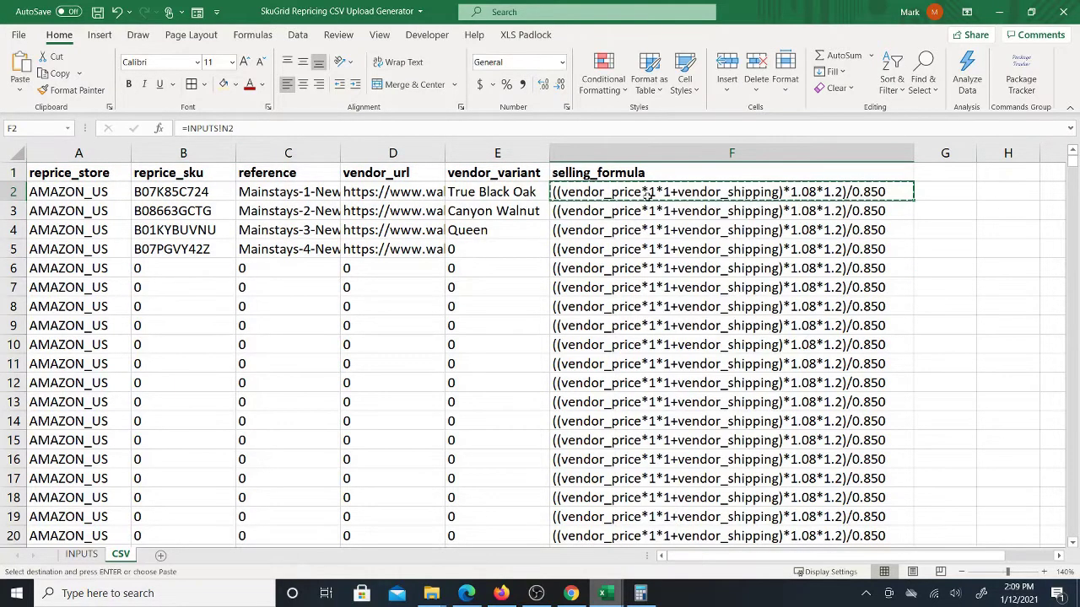
Paste ((vendor_price*1*1+vendor_shipping)*1.08*1.2)/0.850 over the bookcase's old selling formula and update the item.
left_click(571, 593)
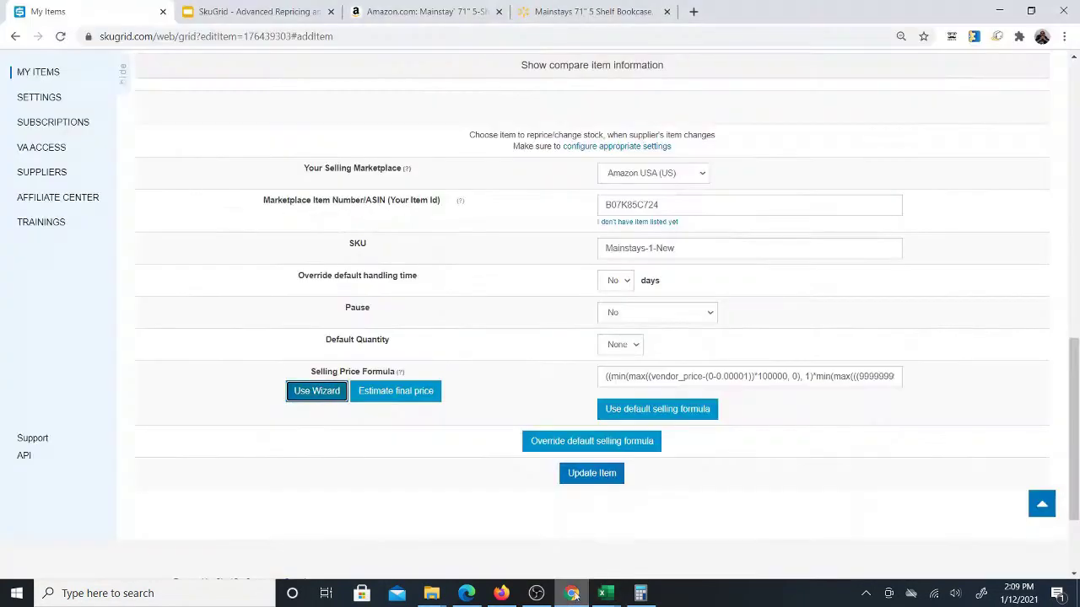
triple_click(639, 376)
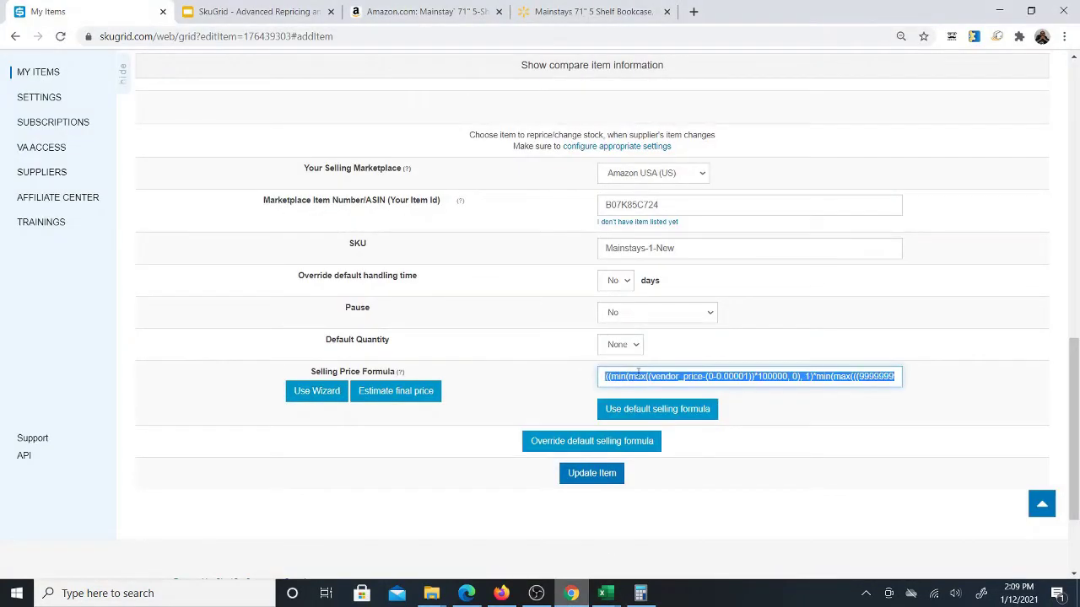
key("BackSpace")
right_click(613, 377)
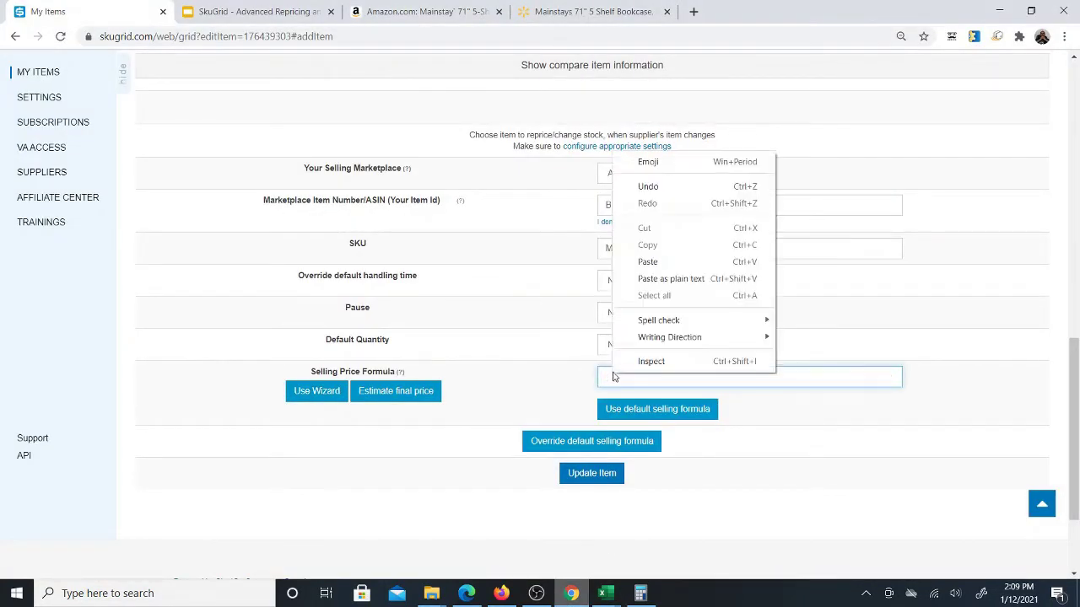
left_click(643, 259)
left_click(911, 410)
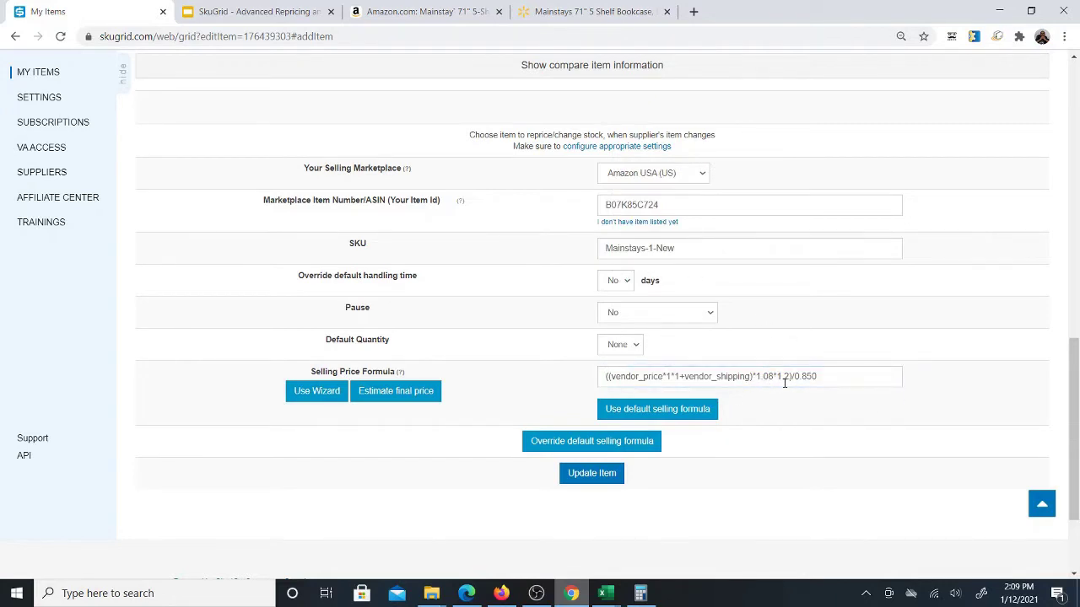
left_click(592, 473)
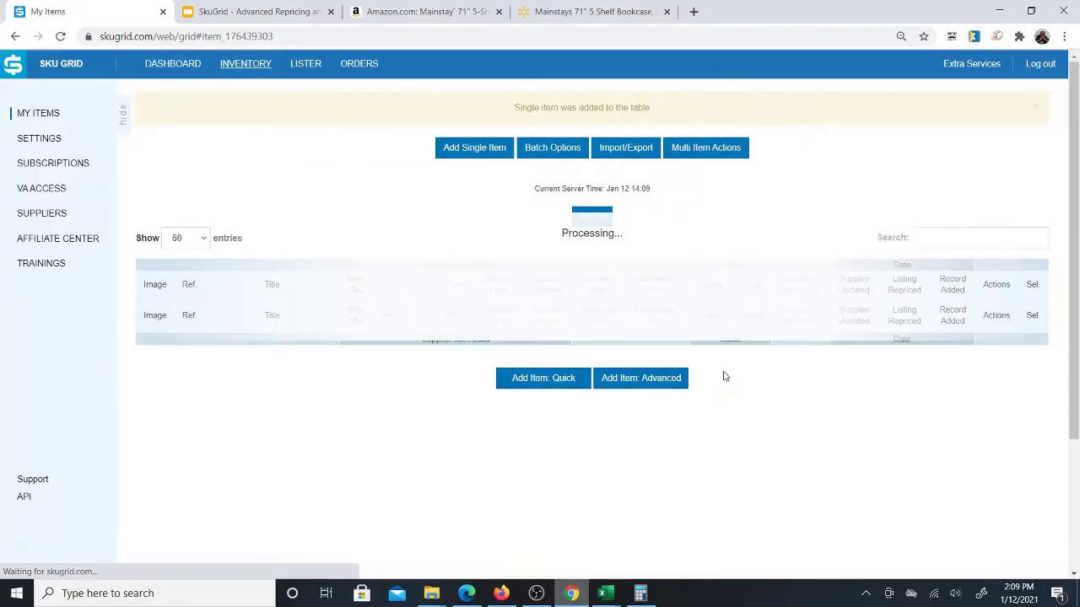
scroll(693, 316, "down", 2)
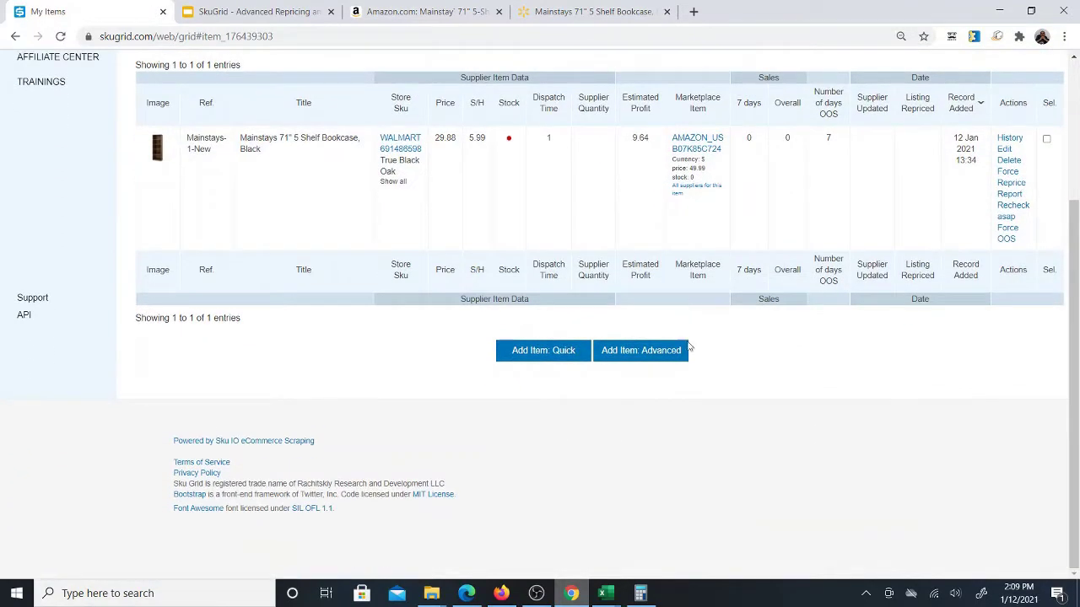
scroll(734, 418, "up", 2)
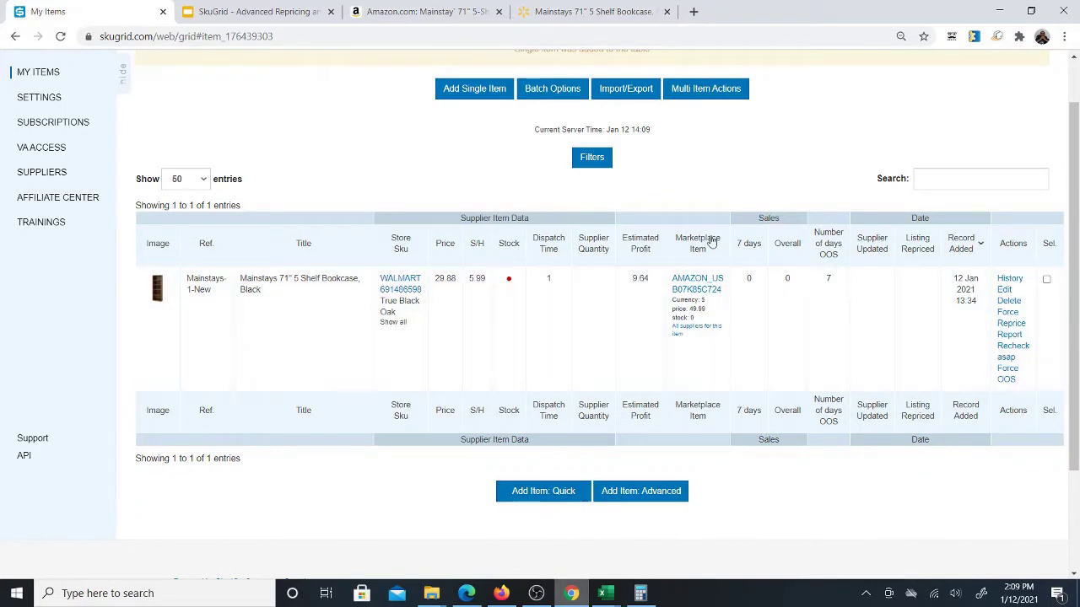
left_click(604, 595)
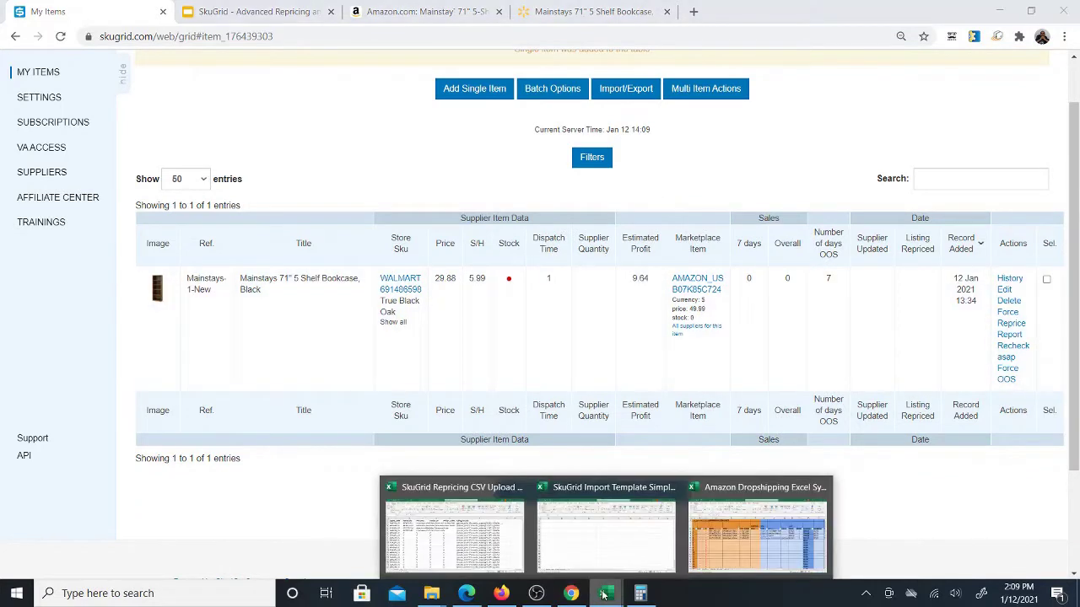
left_click(523, 552)
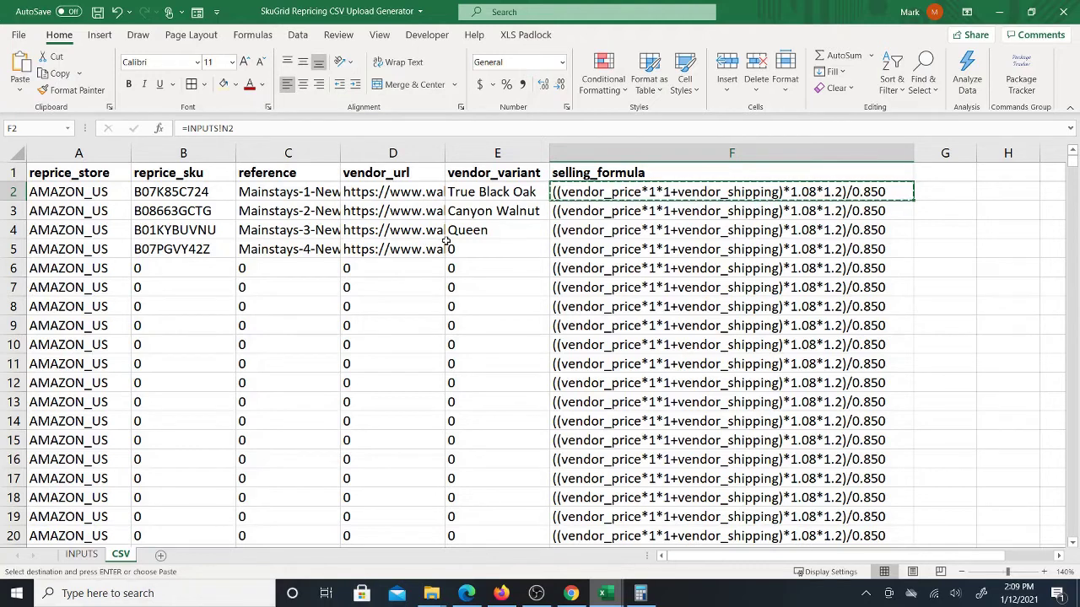
key("Escape")
mouse_move(82, 176)
left_mouse_down()
mouse_move(127, 253)
mouse_move(210, 252)
mouse_move(89, 173)
left_mouse_up()
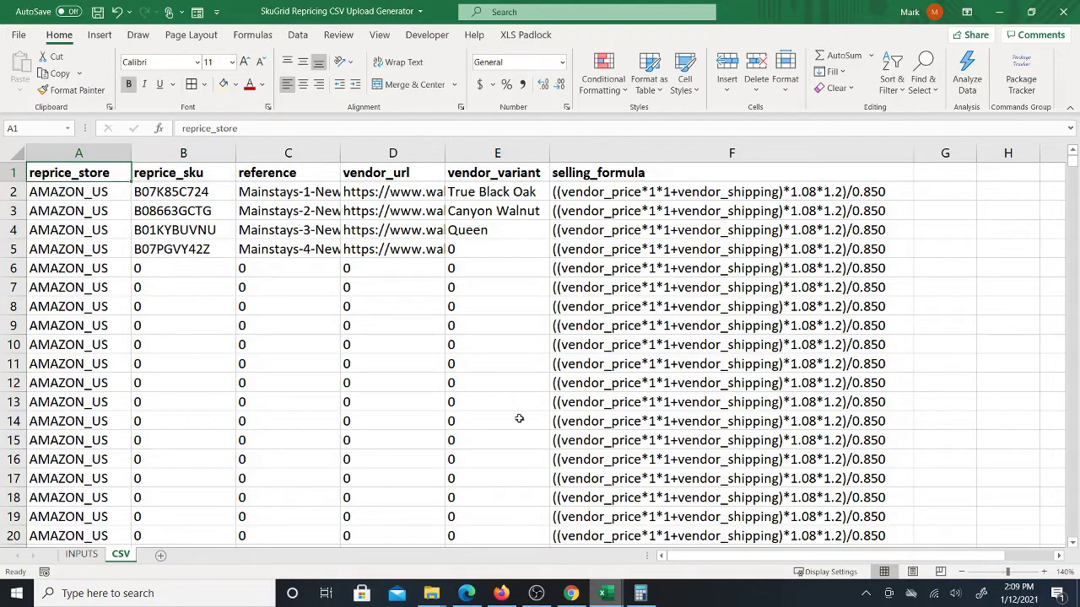
left_click(570, 593)
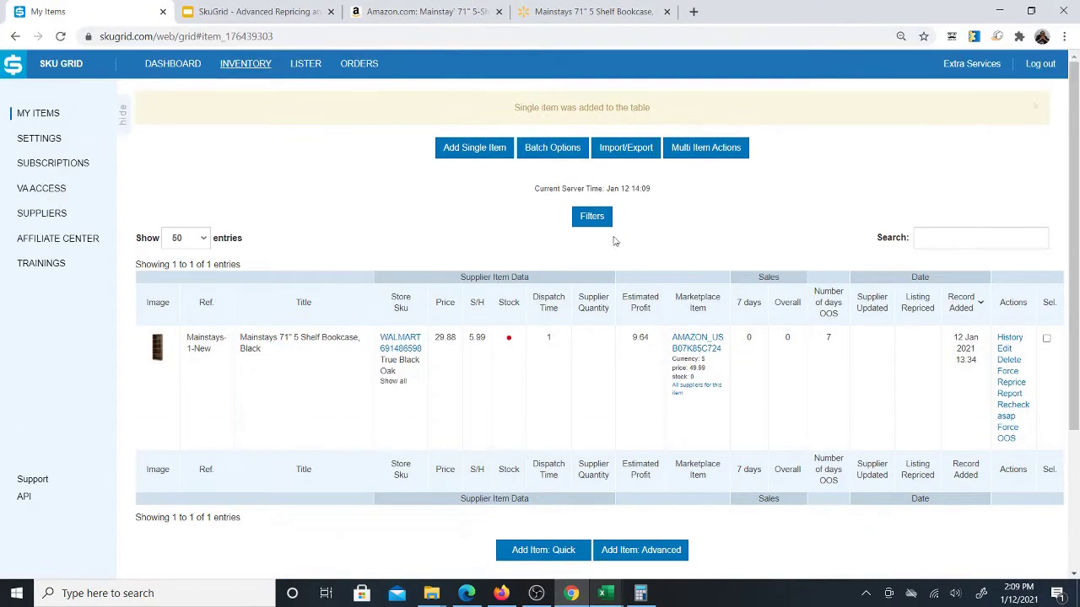
Bring up SkuGrid's CSV import instructions, enlarged to read the allowed reprice_store values.
left_click(631, 150)
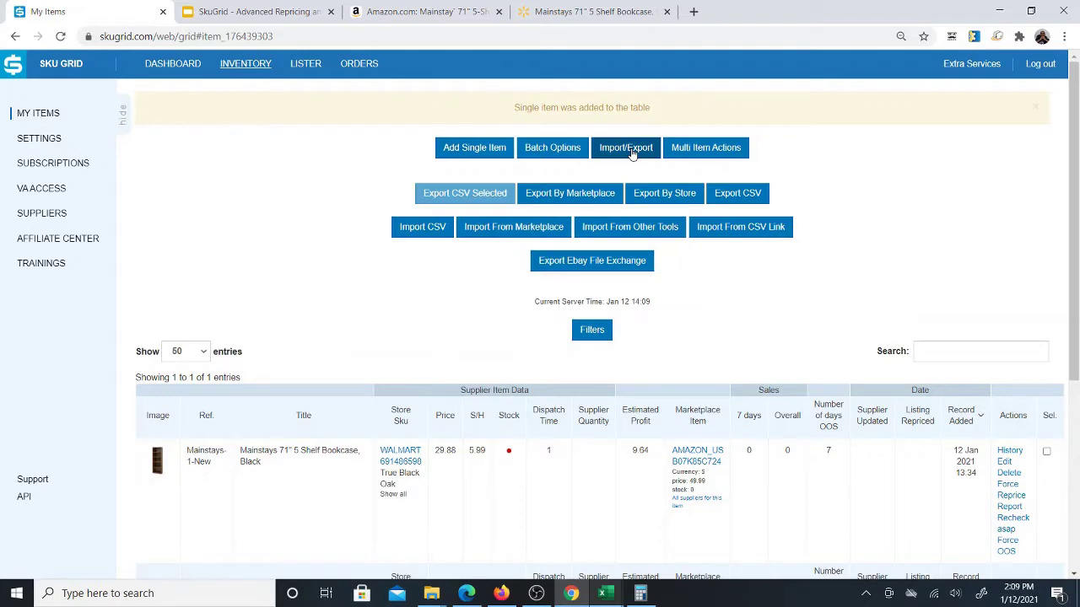
left_click(419, 228)
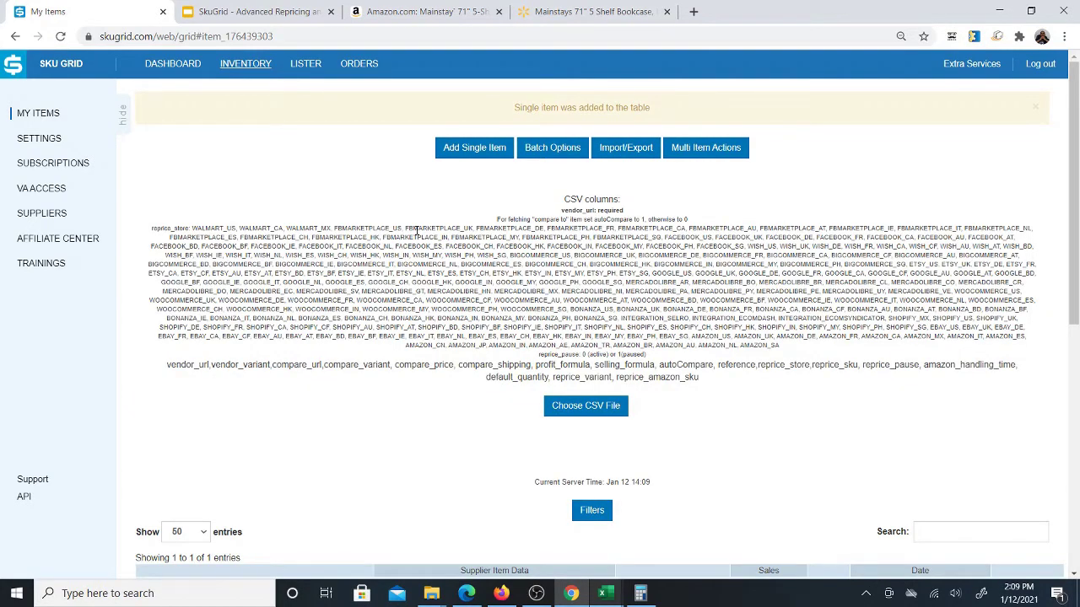
key("ctrl+plus")
key("ctrl+plus")
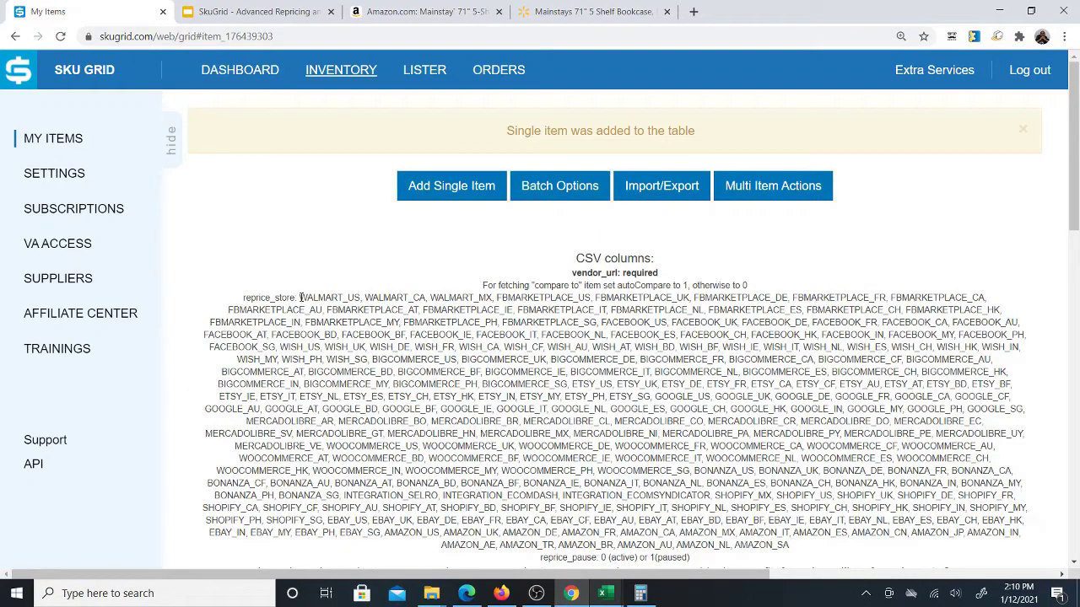
left_click_drag(244, 298, 789, 545)
scroll(650, 477, "down", 1)
scroll(650, 473, "down", 2)
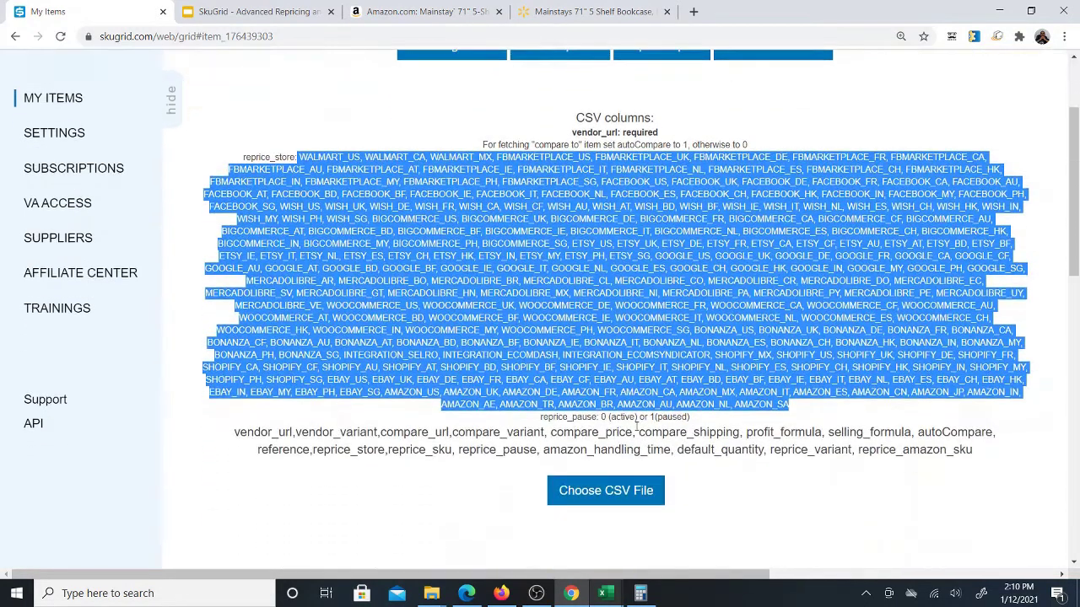
Copy the AMAZON_US store code from the reprice_store list.
left_click(383, 393)
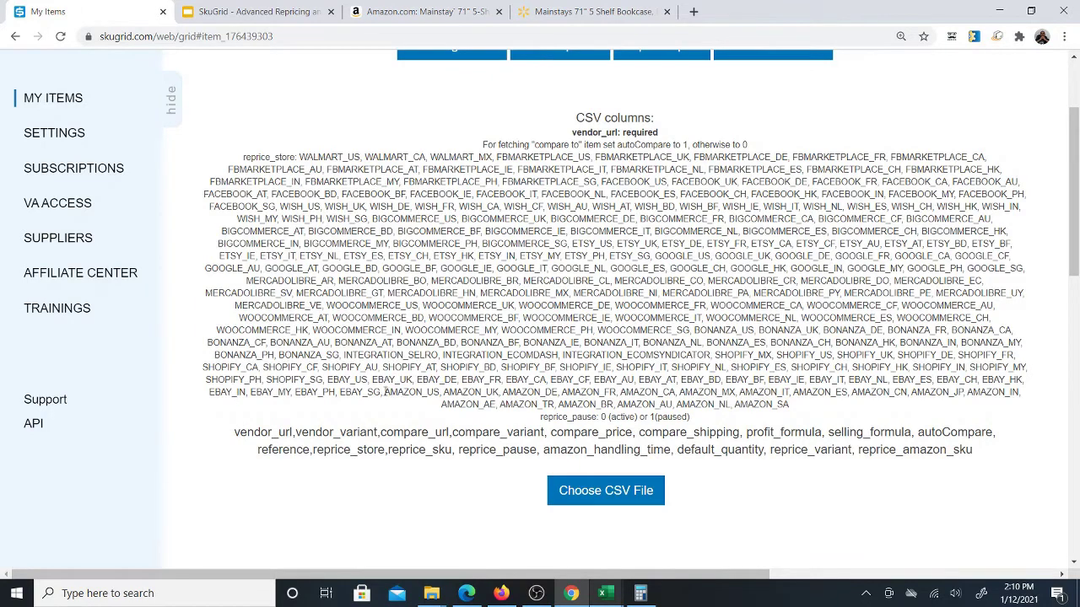
left_click_drag(384, 393, 440, 394)
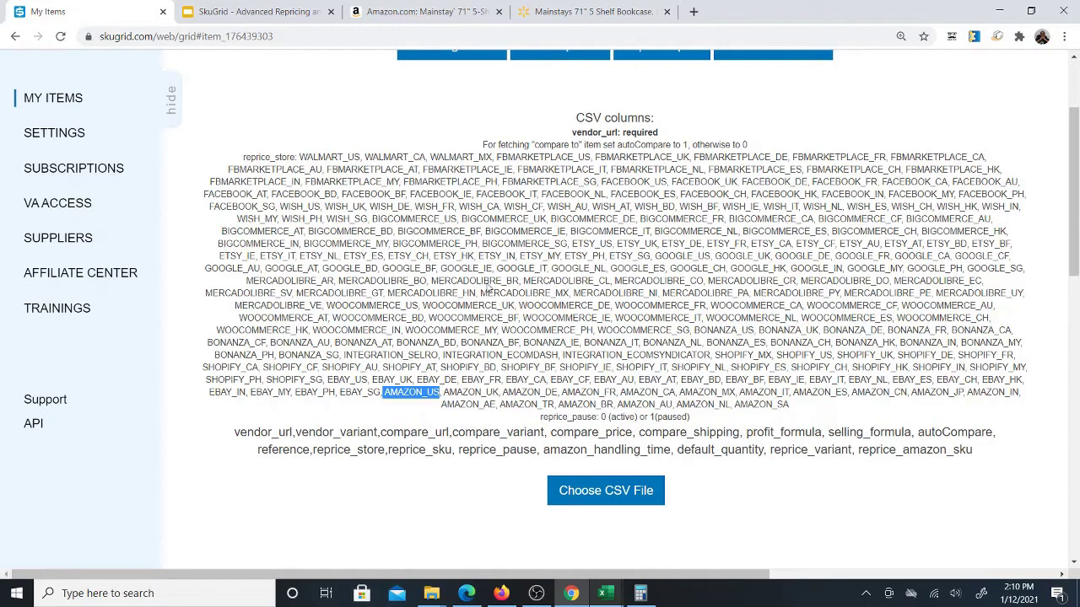
left_click(298, 157)
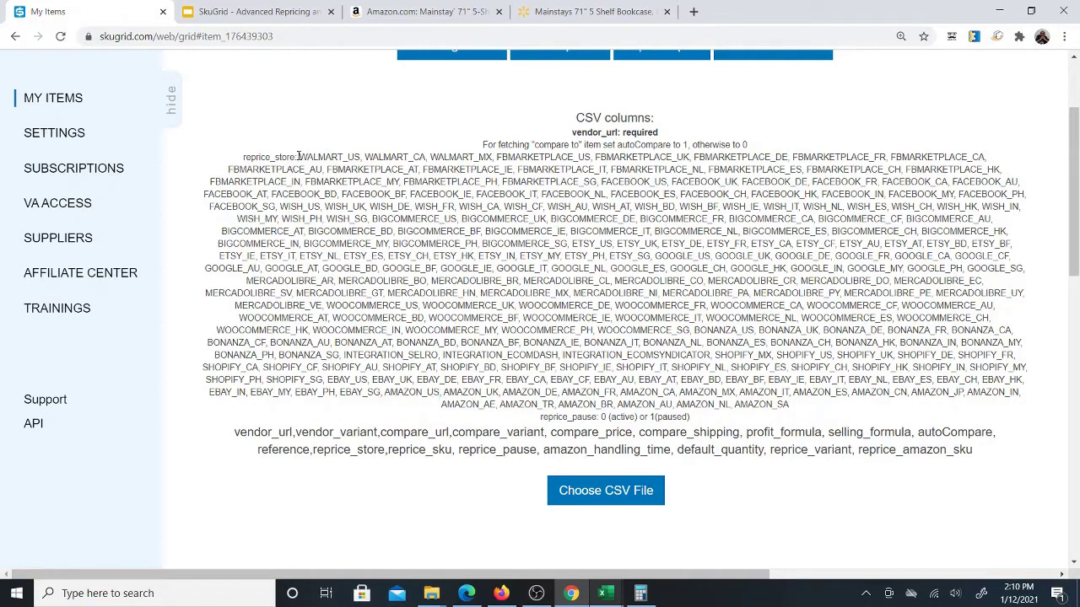
left_click_drag(305, 158, 361, 158)
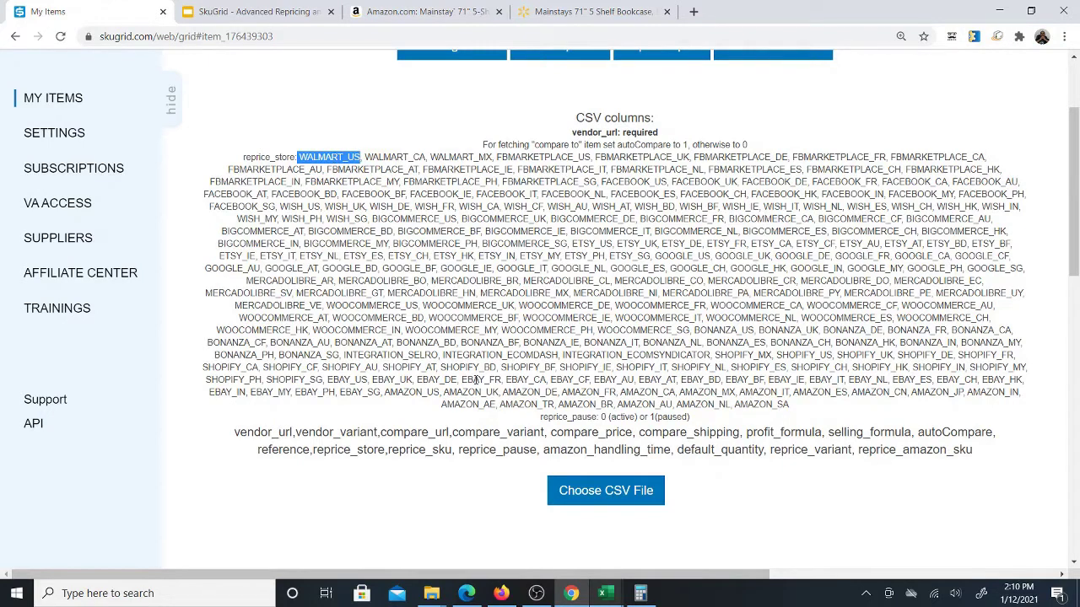
left_click_drag(385, 392, 439, 393)
right_click(403, 395)
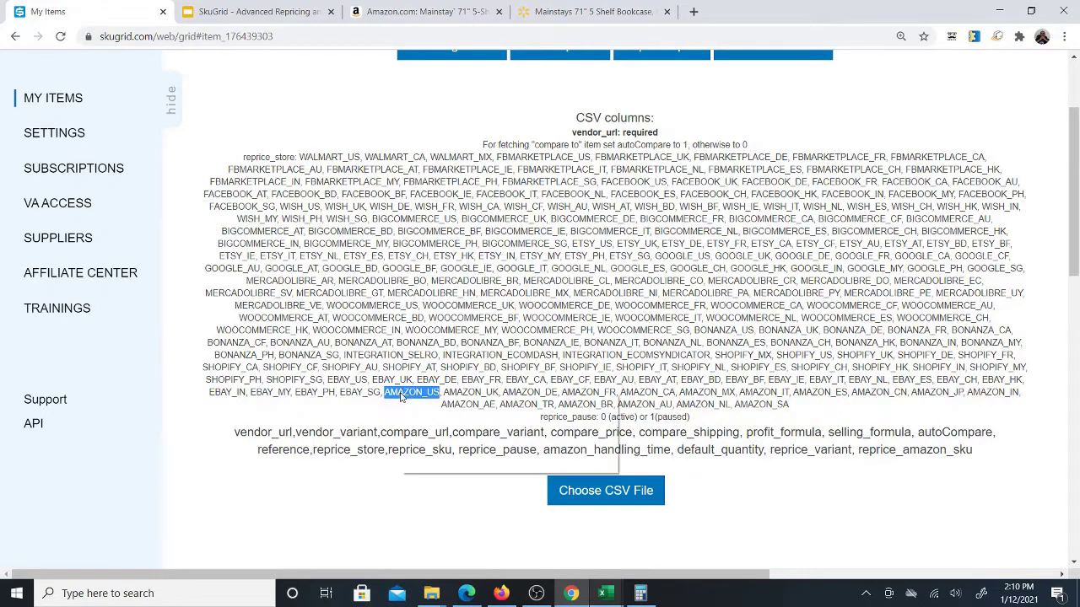
left_click(426, 405)
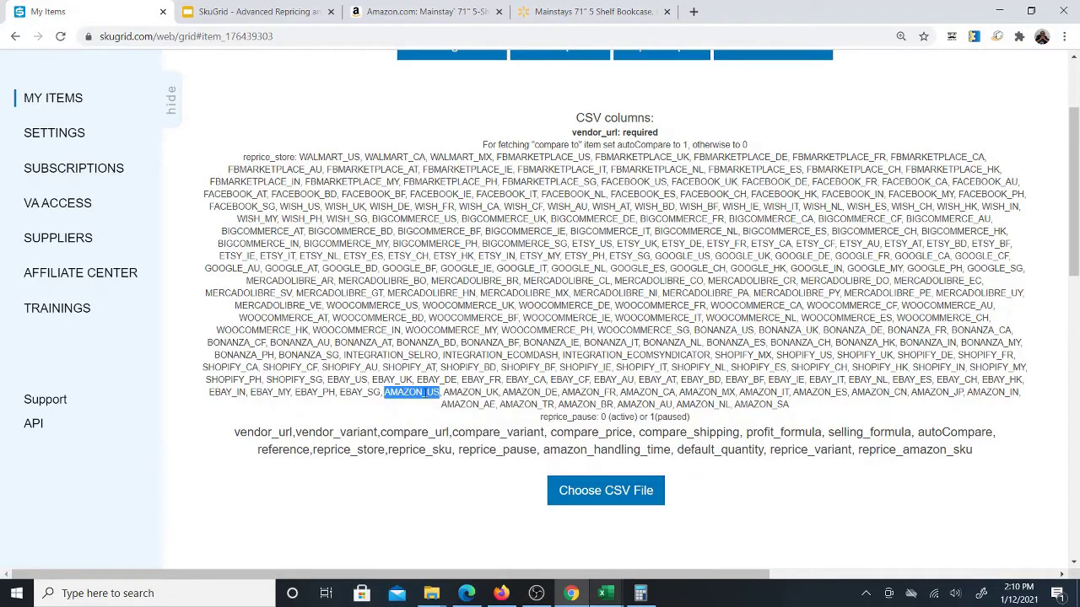
left_click(613, 595)
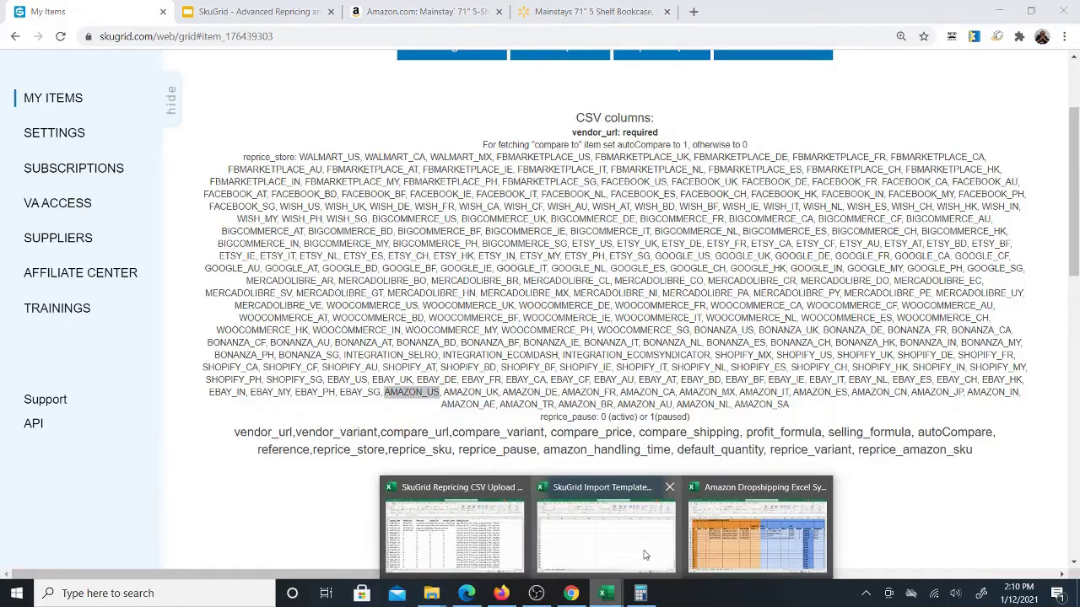
Back in the CSV Upload Generator, inspect the four items' SKUs, references and variants in rows 2–5.
left_click(506, 536)
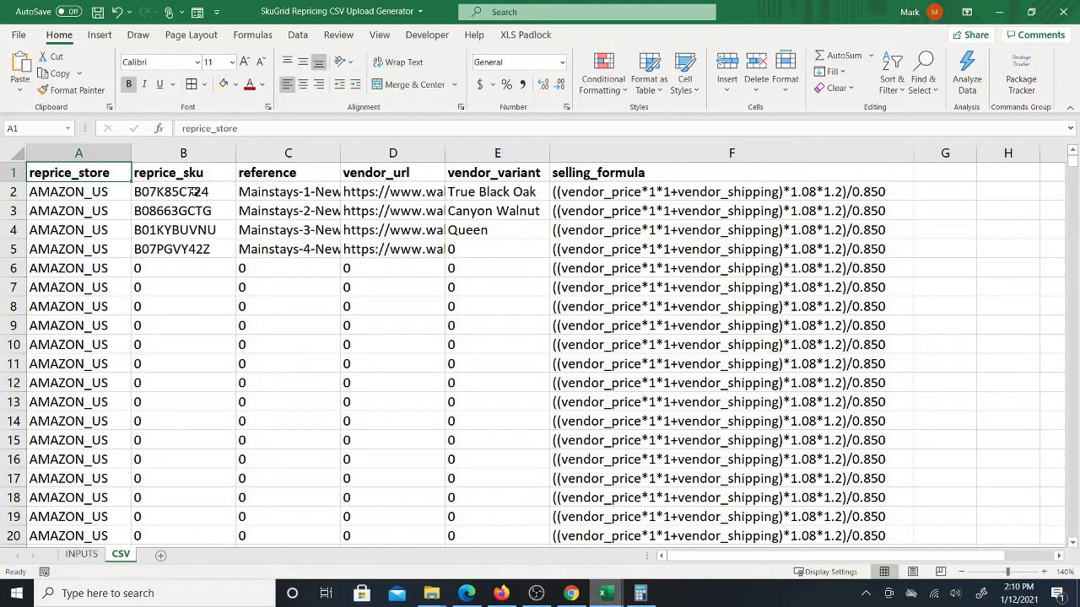
left_click(185, 174)
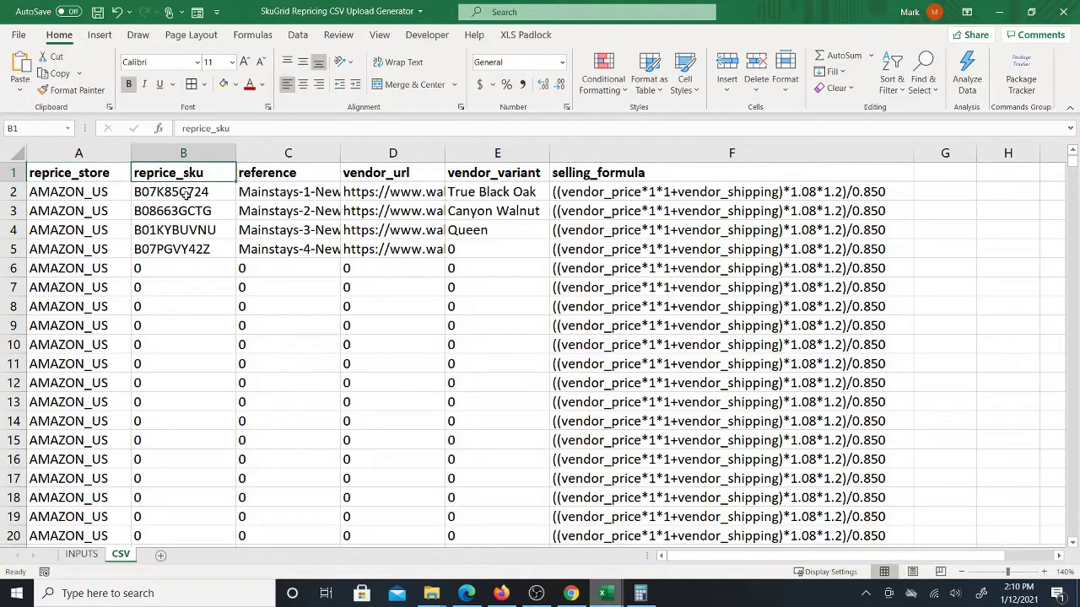
left_click_drag(186, 192, 186, 247)
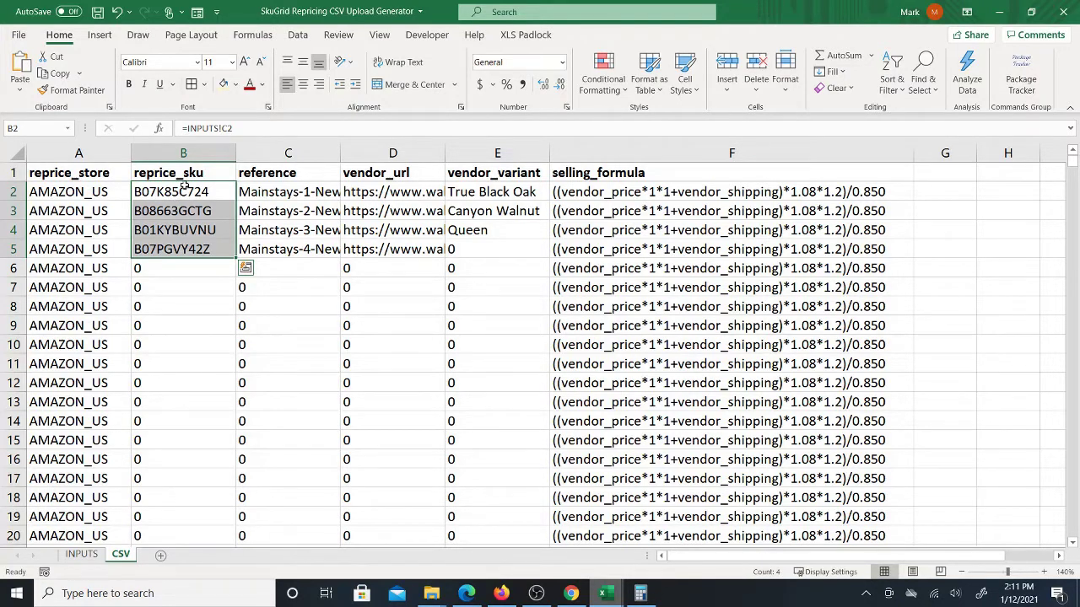
left_click_drag(285, 190, 285, 252)
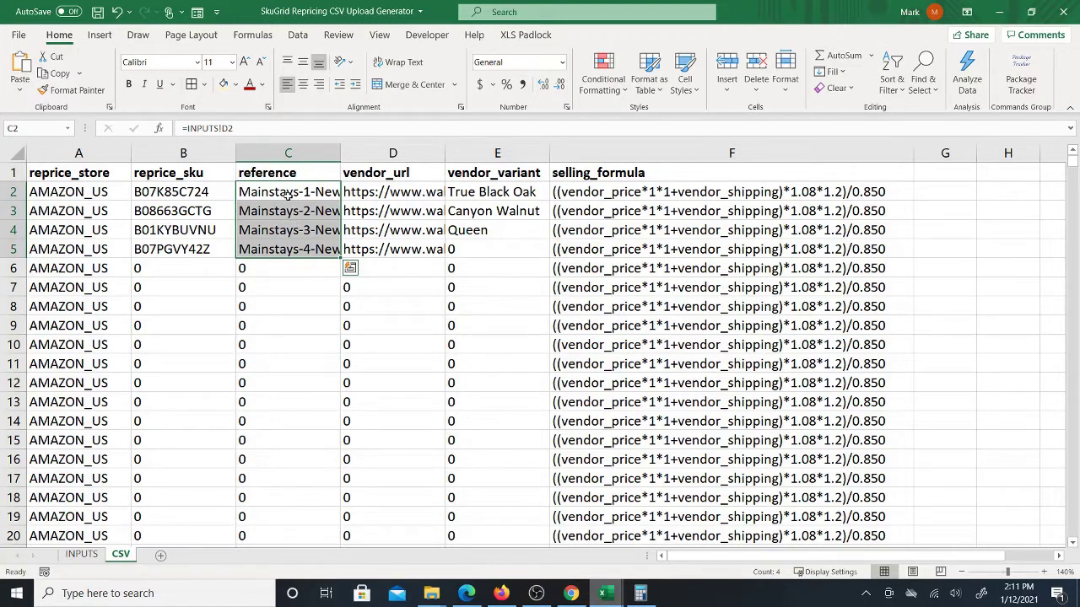
key("Escape")
left_click_drag(492, 193, 498, 248)
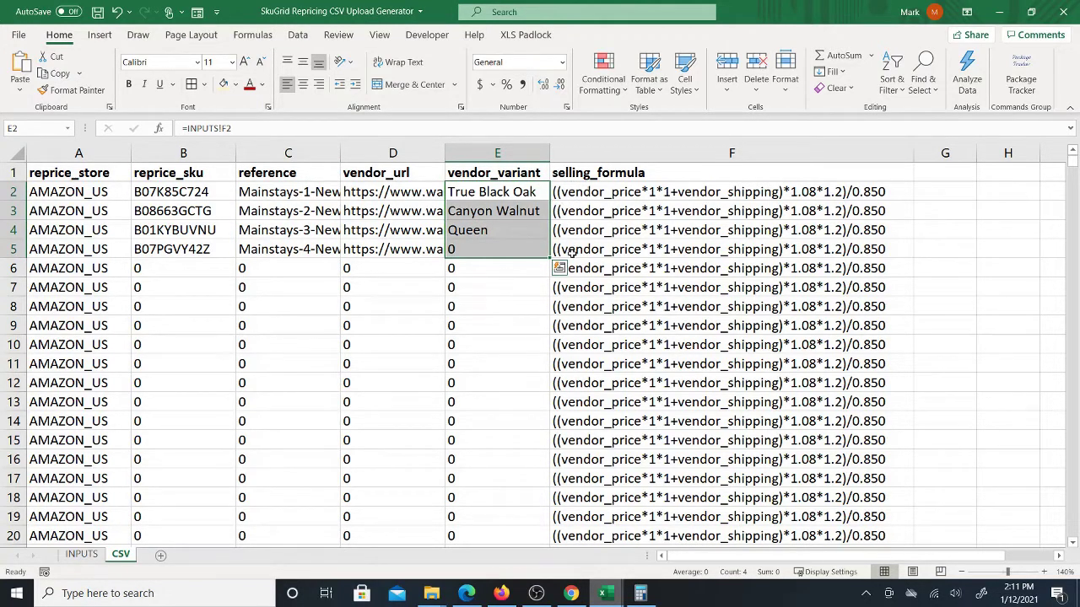
Copy A1:F5 from the generator and paste it at A1 of SkuGrid Import Template Simplified - Copy.
left_click_drag(73, 173, 734, 249)
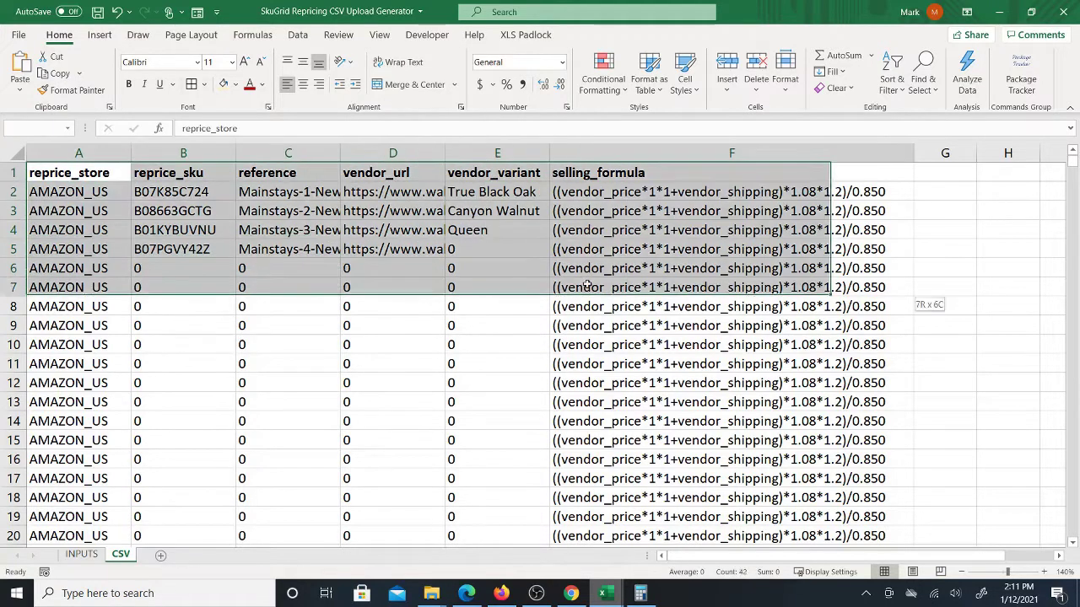
right_click(487, 228)
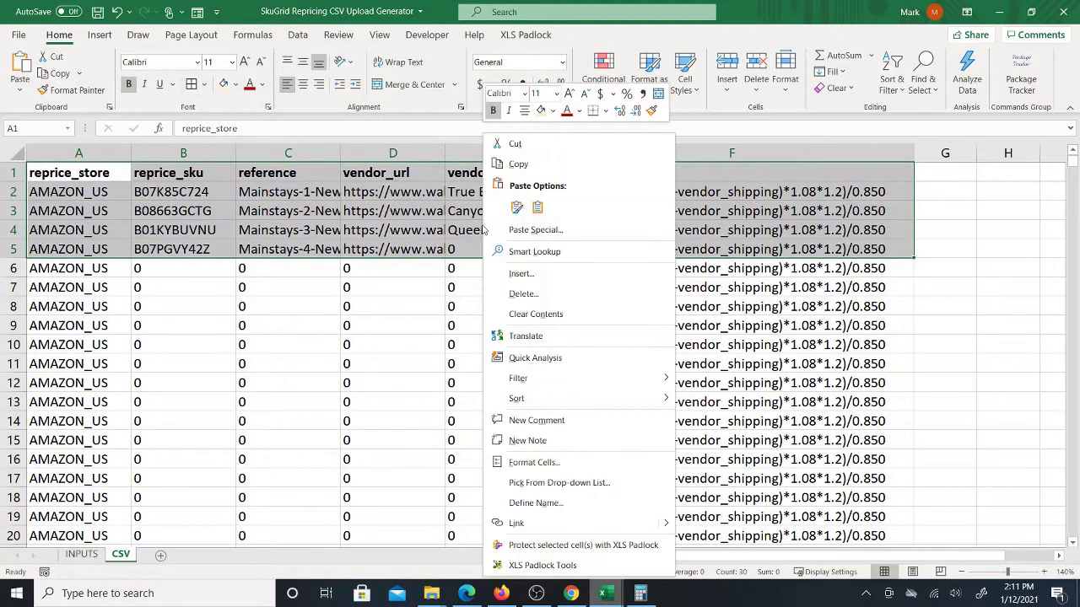
left_click(539, 165)
mouse_move(604, 593)
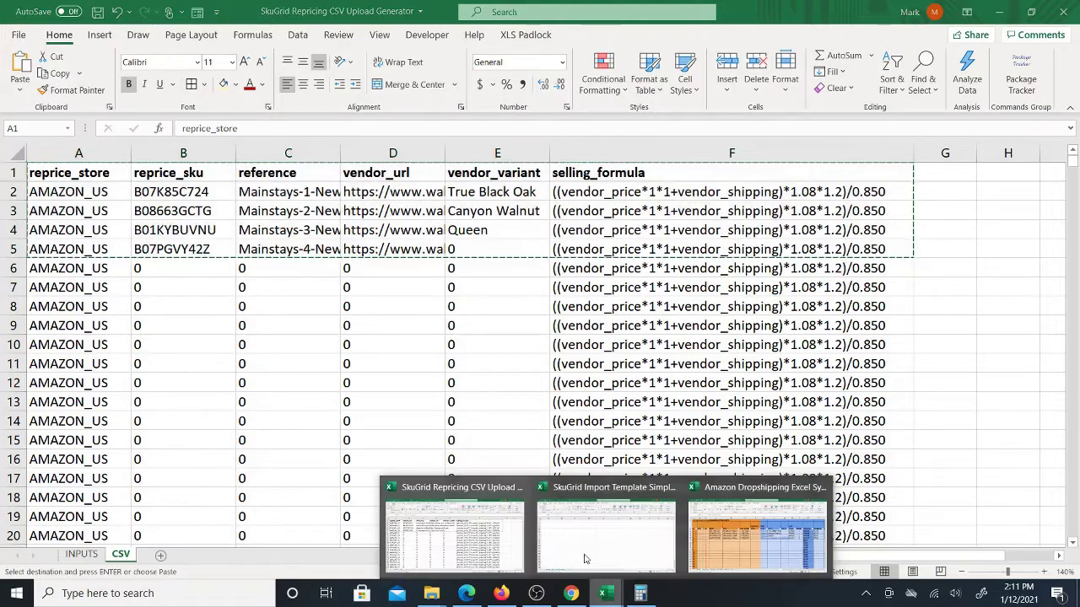
left_click(586, 552)
right_click(94, 183)
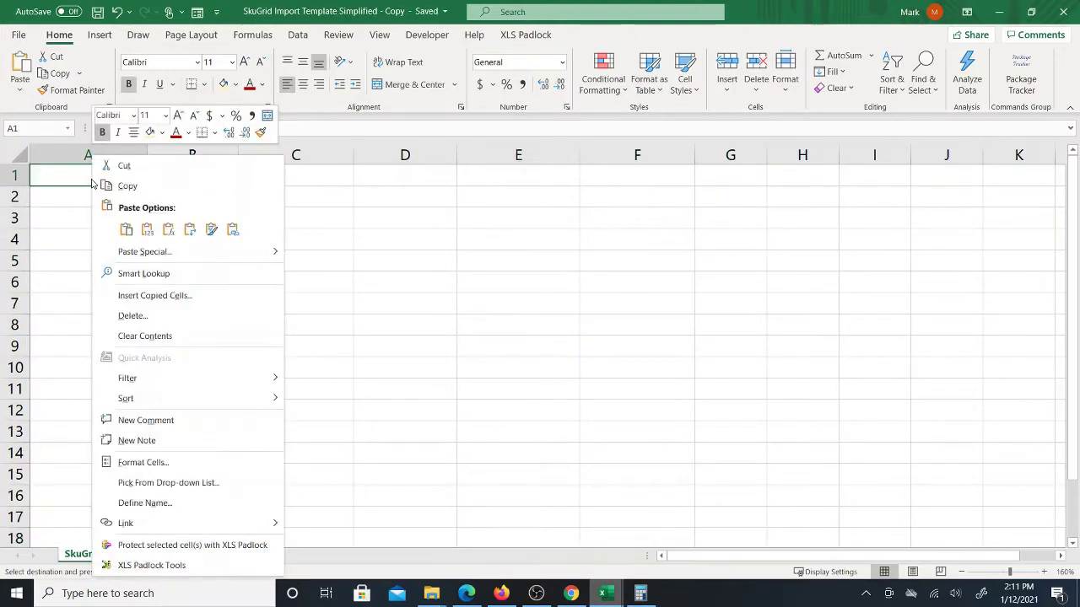
left_click(143, 228)
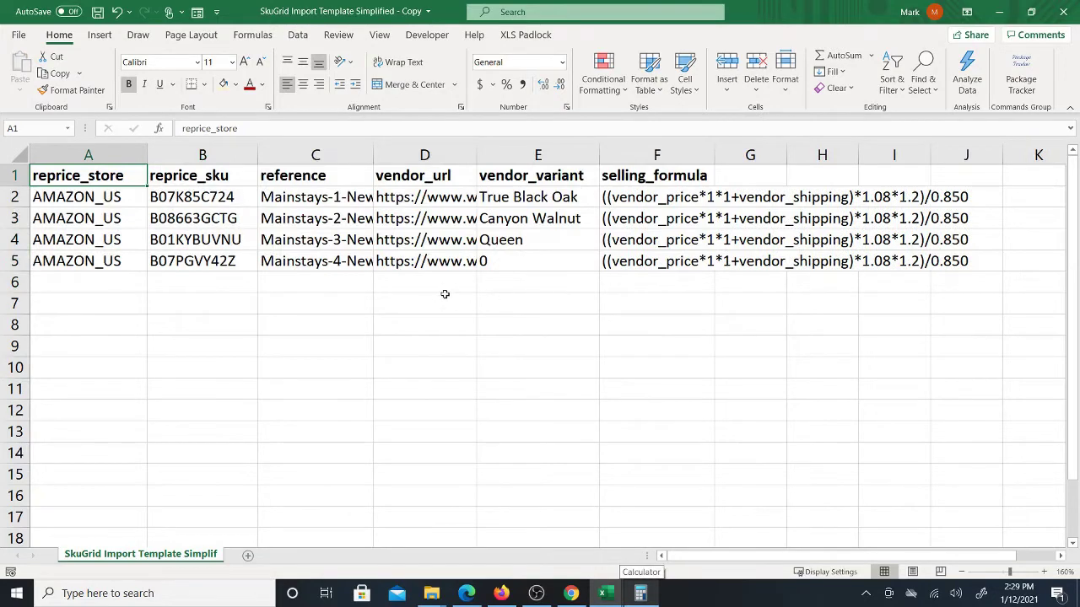
left_click(571, 593)
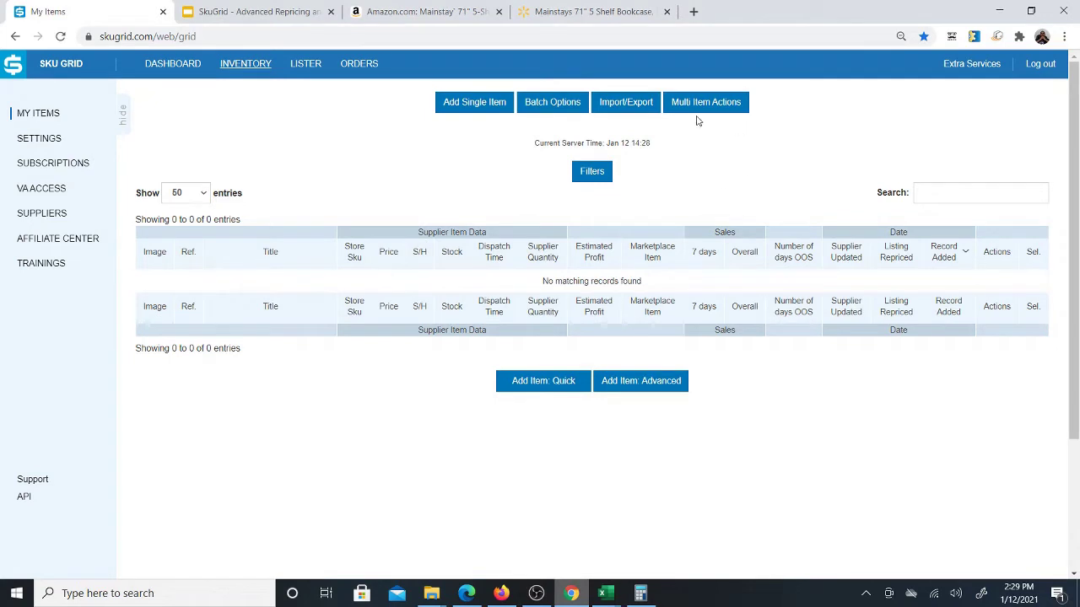
Import the SkuGrid Import Template Simplified - Copy file through SkuGrid's CSV import, adding 4 items.
left_click(626, 103)
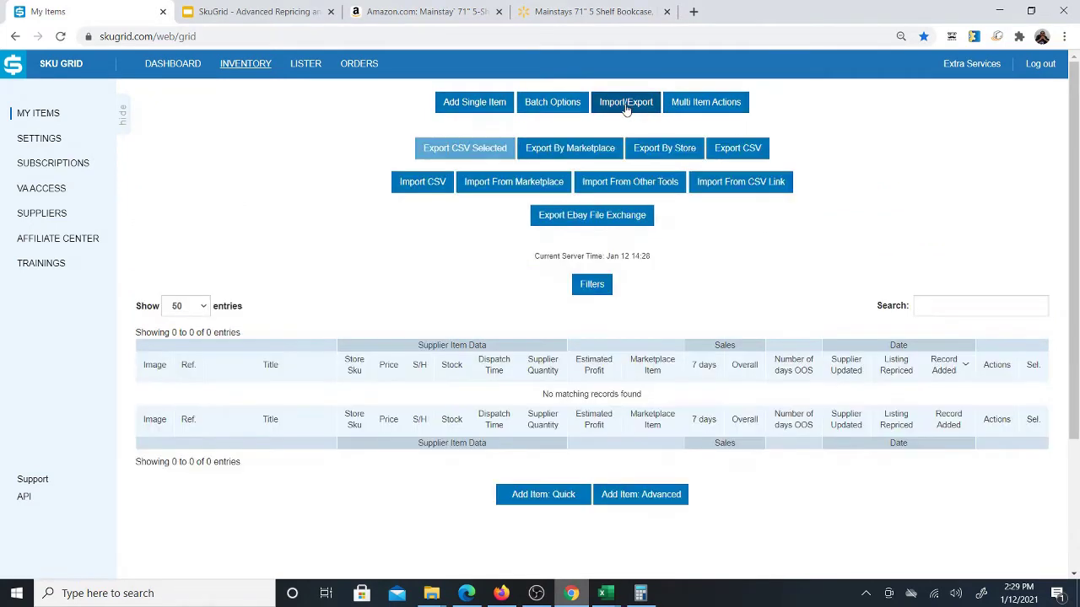
left_click(419, 187)
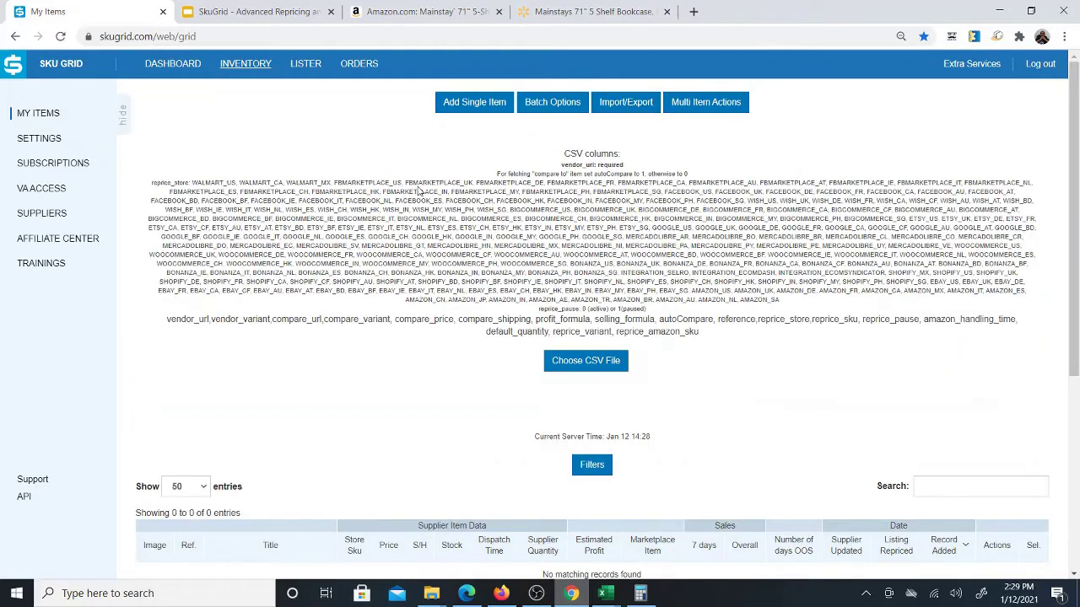
left_click(570, 363)
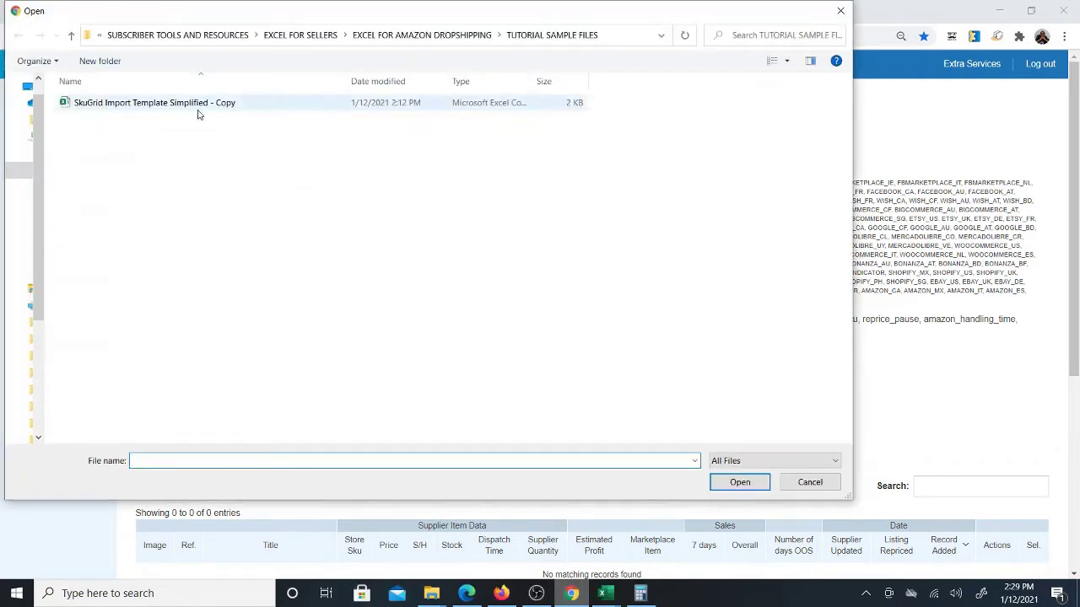
left_click(170, 109)
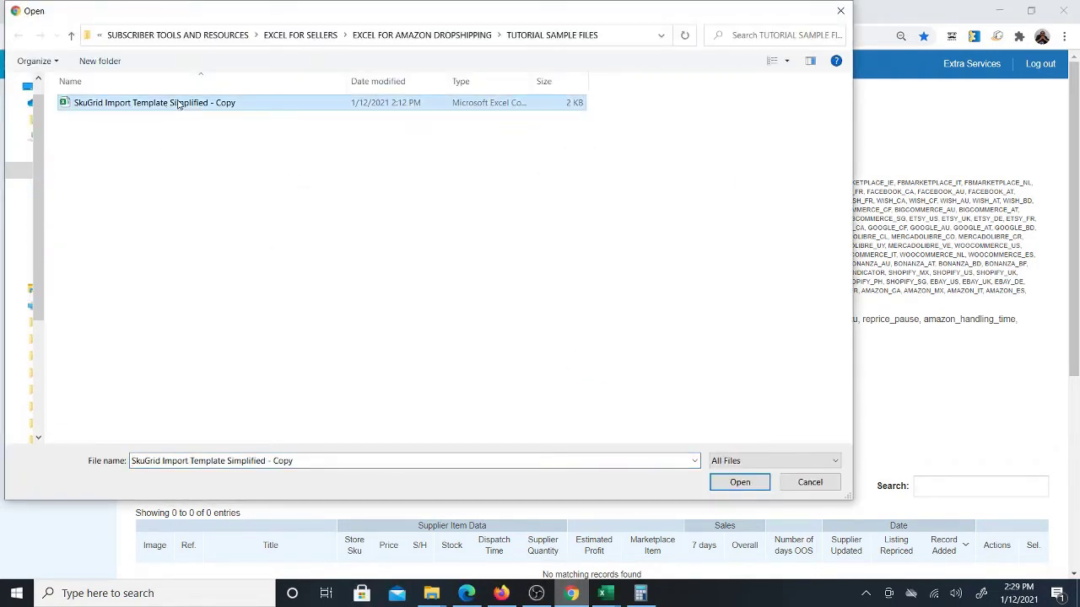
left_click(739, 483)
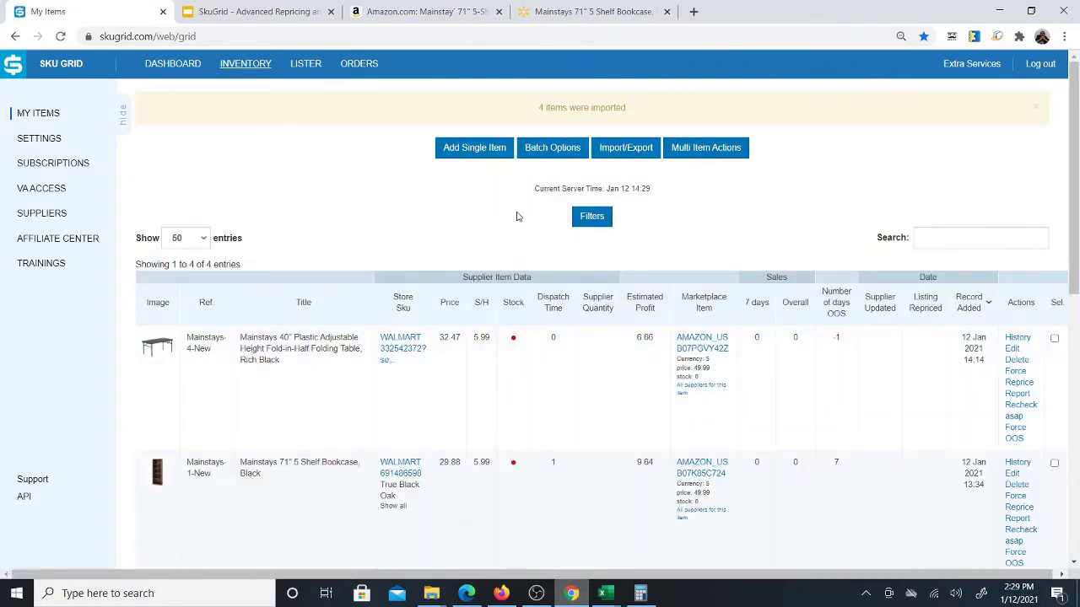
scroll(436, 294, "down", 1)
scroll(506, 371, "down", 3)
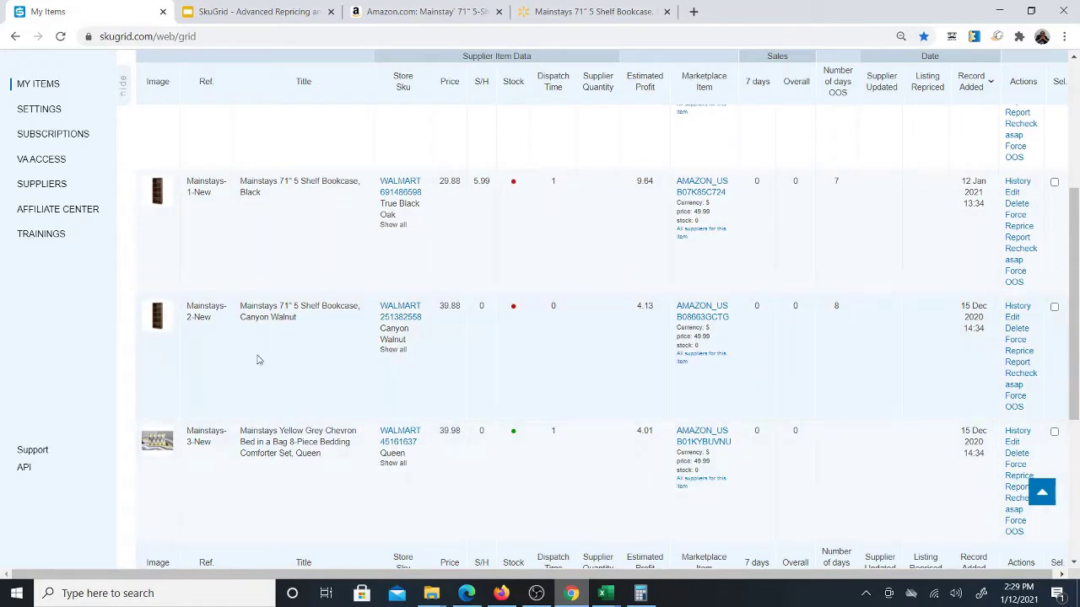
scroll(286, 371, "up", 3)
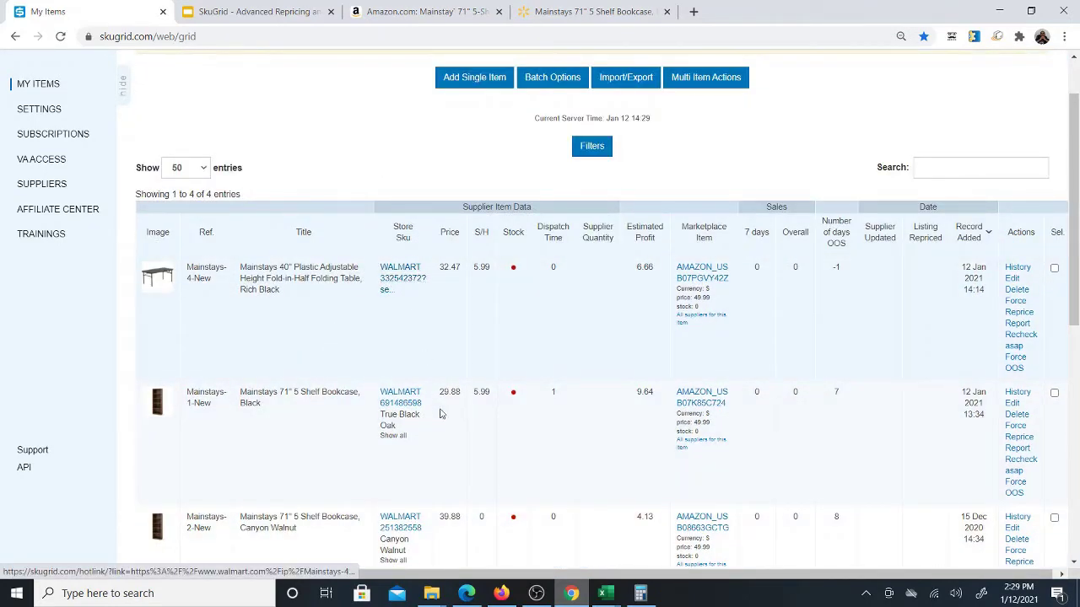
scroll(434, 396, "down", 2)
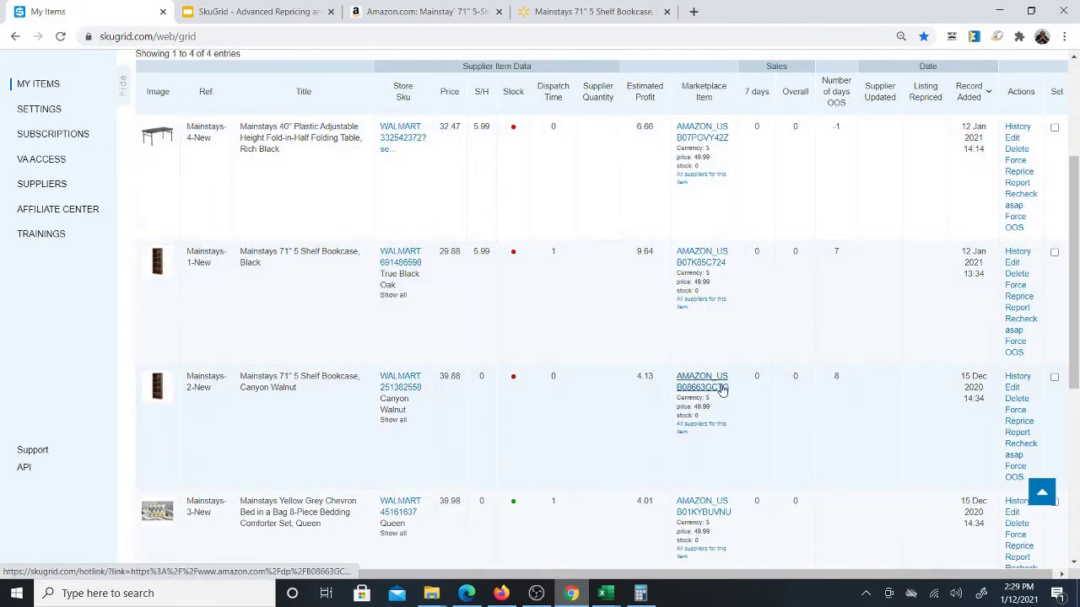
scroll(759, 462, "up", 3)
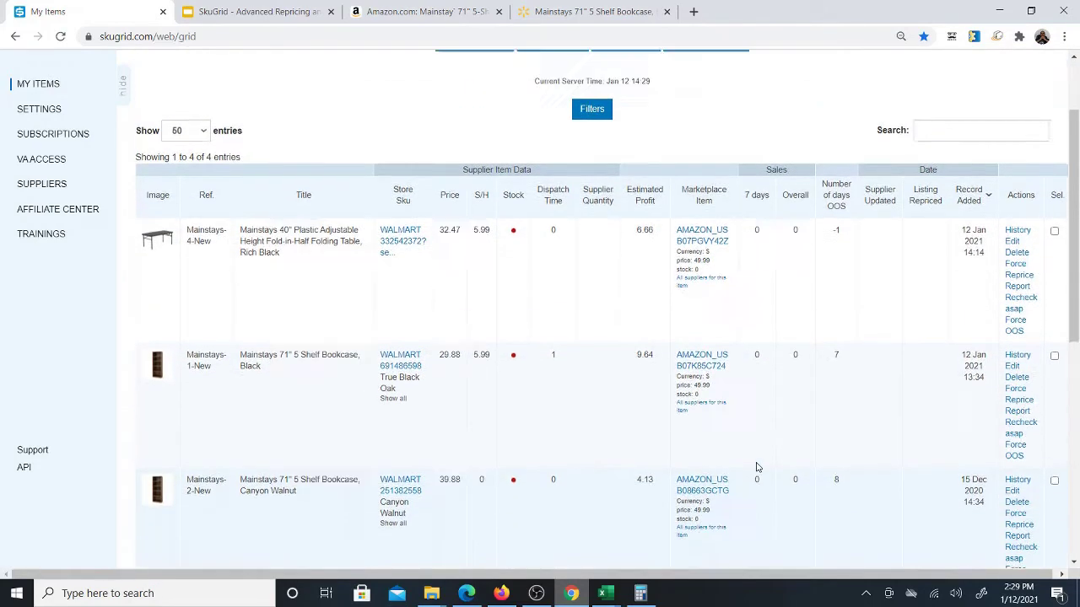
scroll(763, 475, "down", 5)
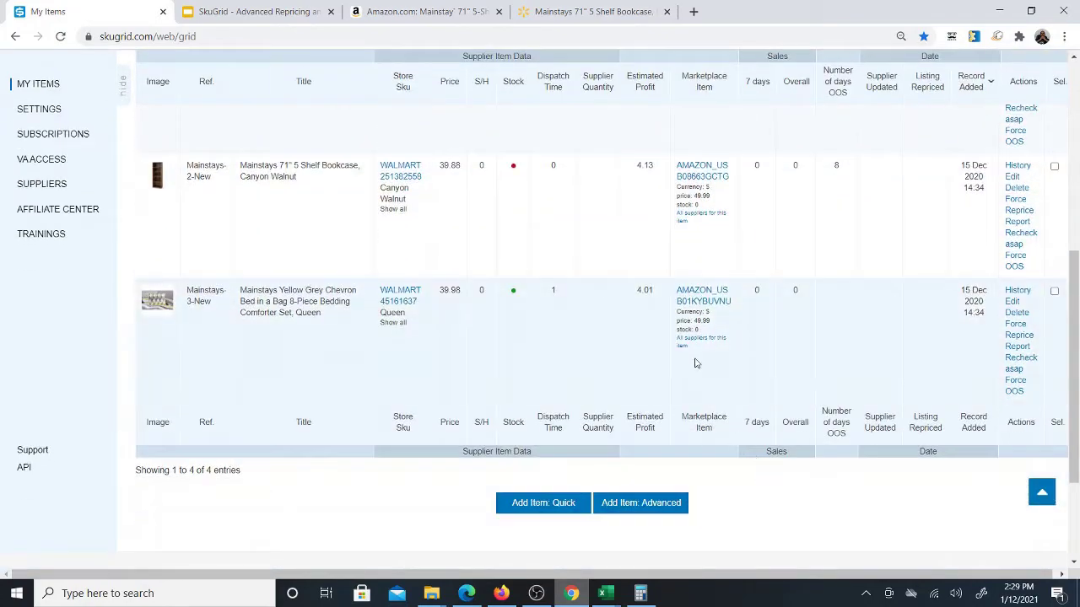
scroll(730, 395, "up", 5)
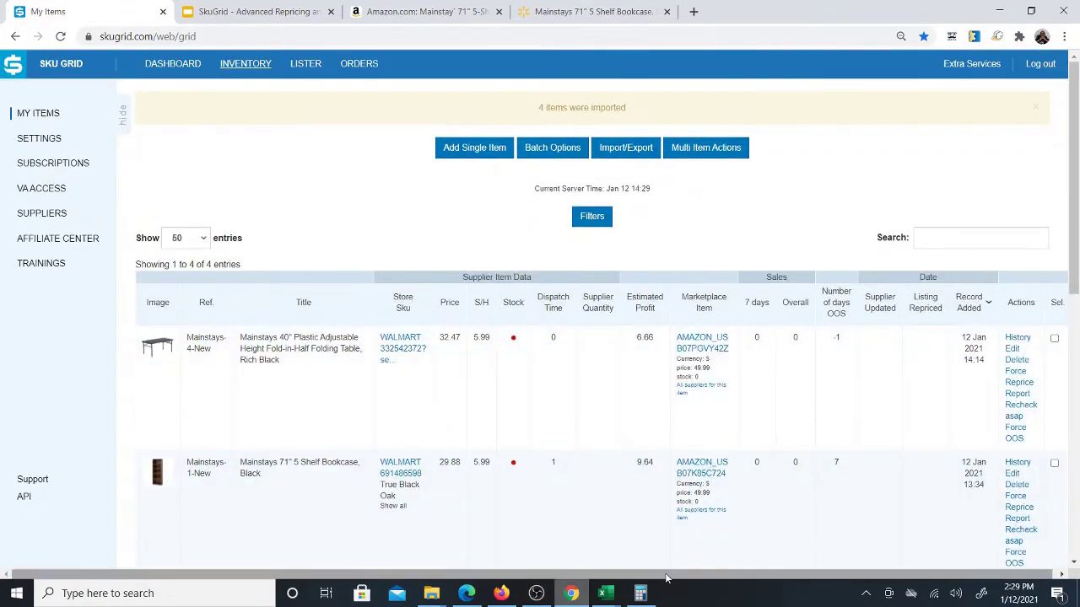
Open the Mainstays-4-New folding table's edit form and review its 1.2 selling price formula.
left_click(1011, 355)
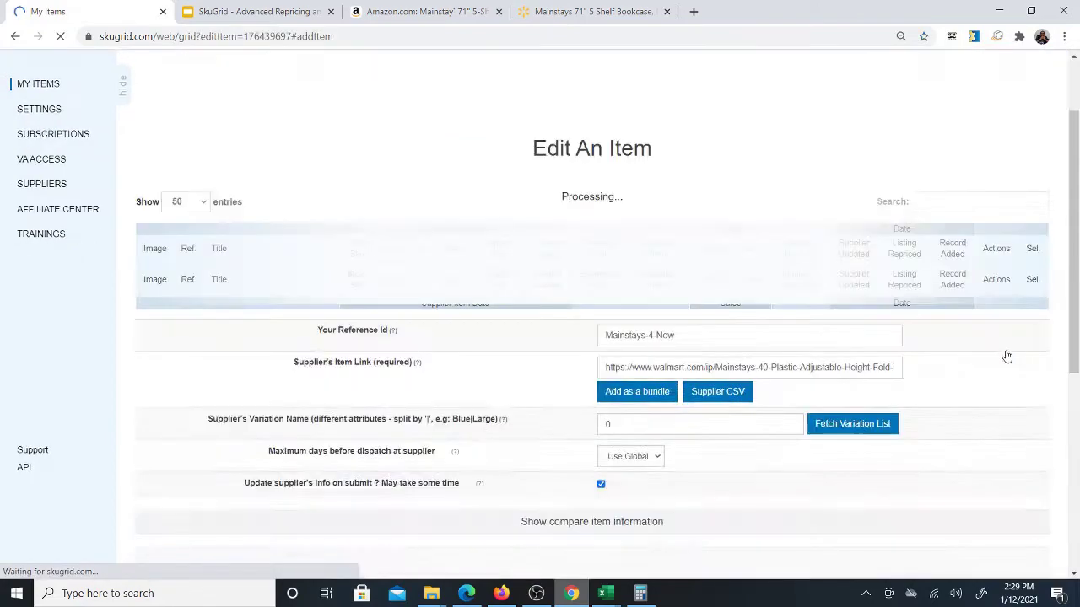
scroll(791, 436, "down", 7)
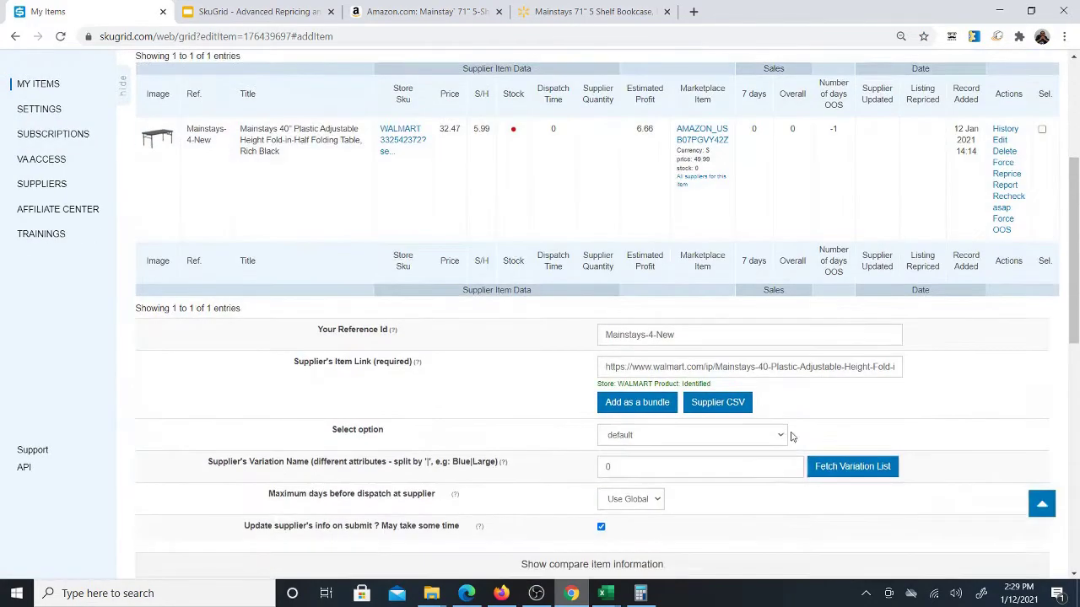
scroll(791, 436, "down", 3)
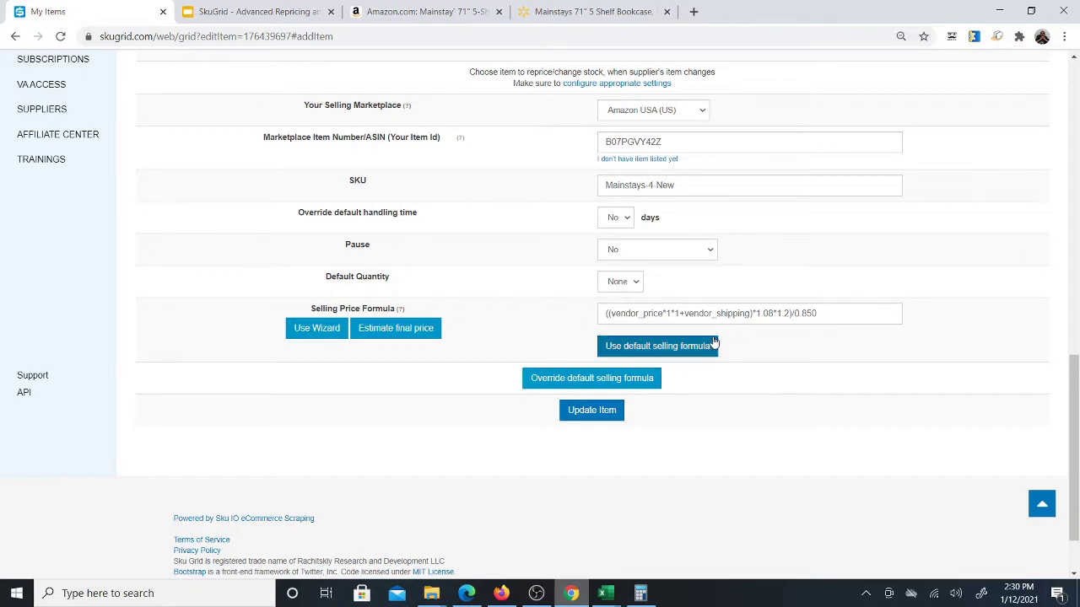
scroll(446, 337, "up", 2)
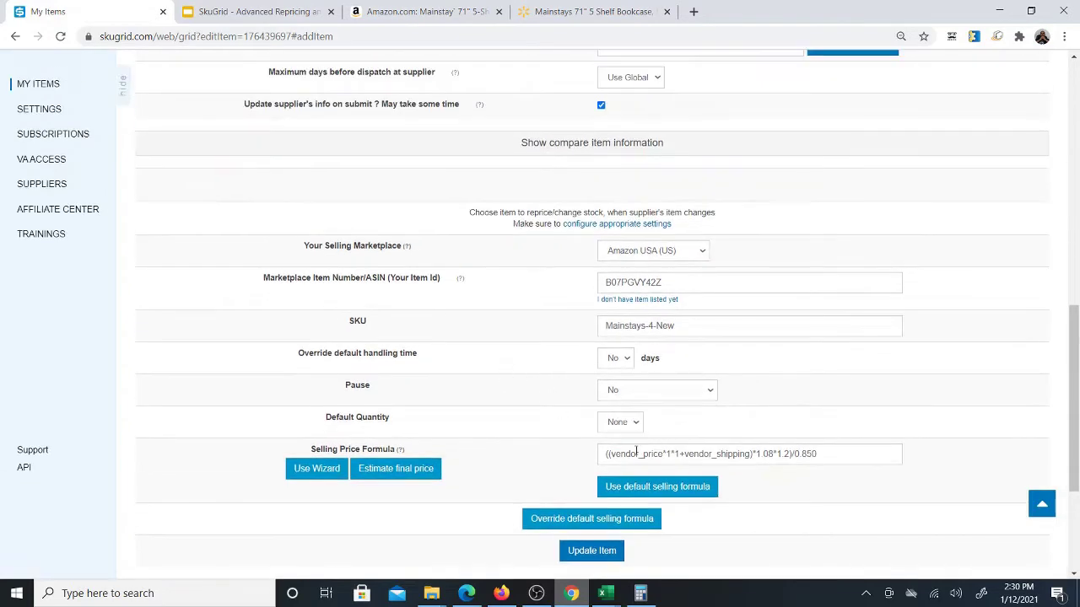
scroll(506, 464, "up", 5)
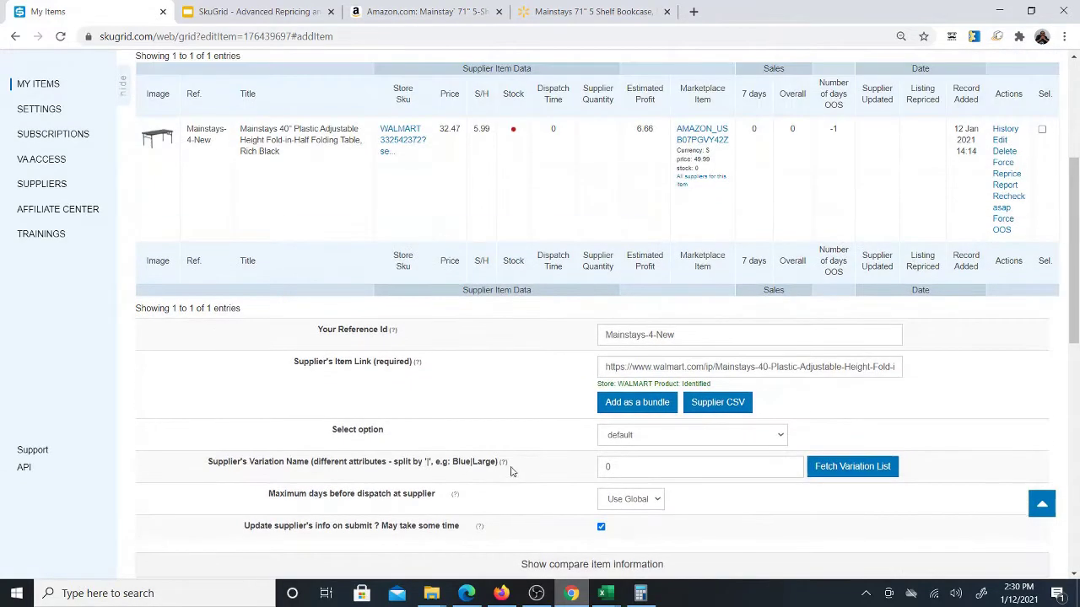
scroll(515, 456, "up", 3)
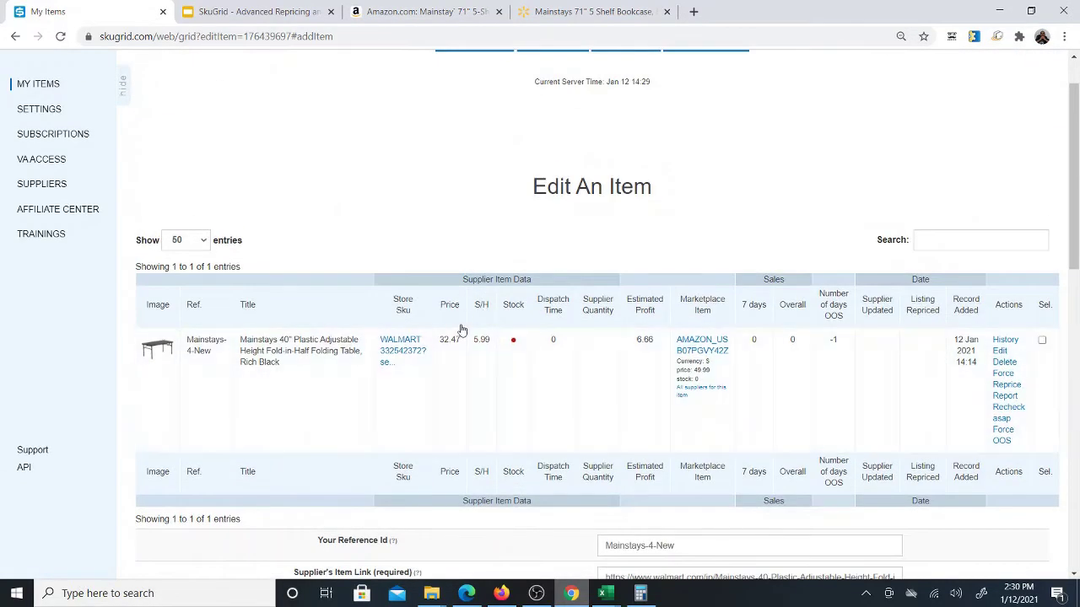
scroll(477, 400, "up", 1)
scroll(523, 472, "down", 4)
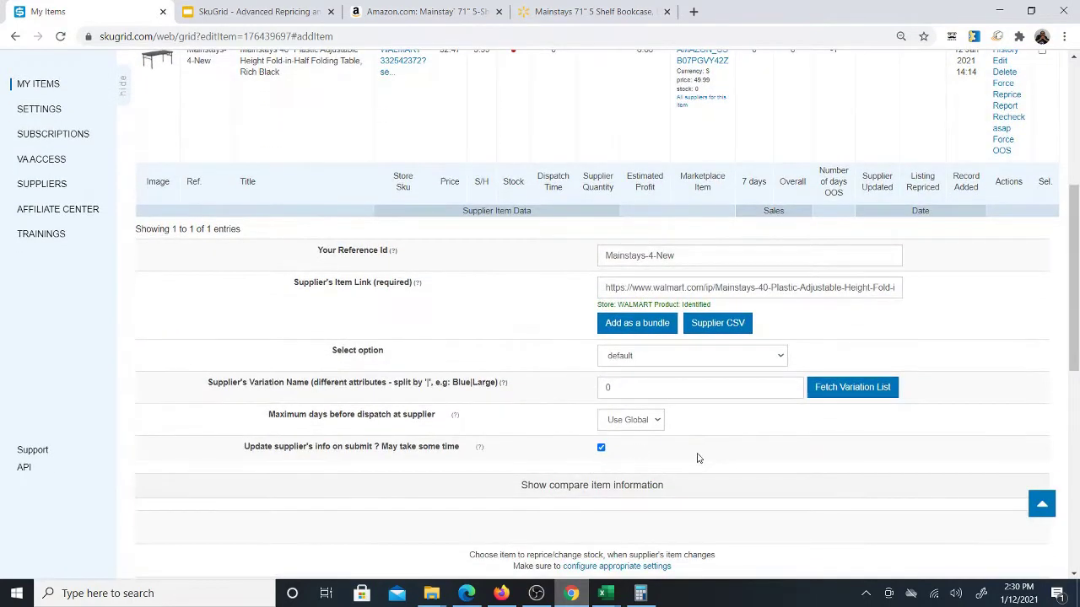
Show the generator's INPUTS sheet and select the first item's Desired ROI cell M2.
mouse_move(604, 593)
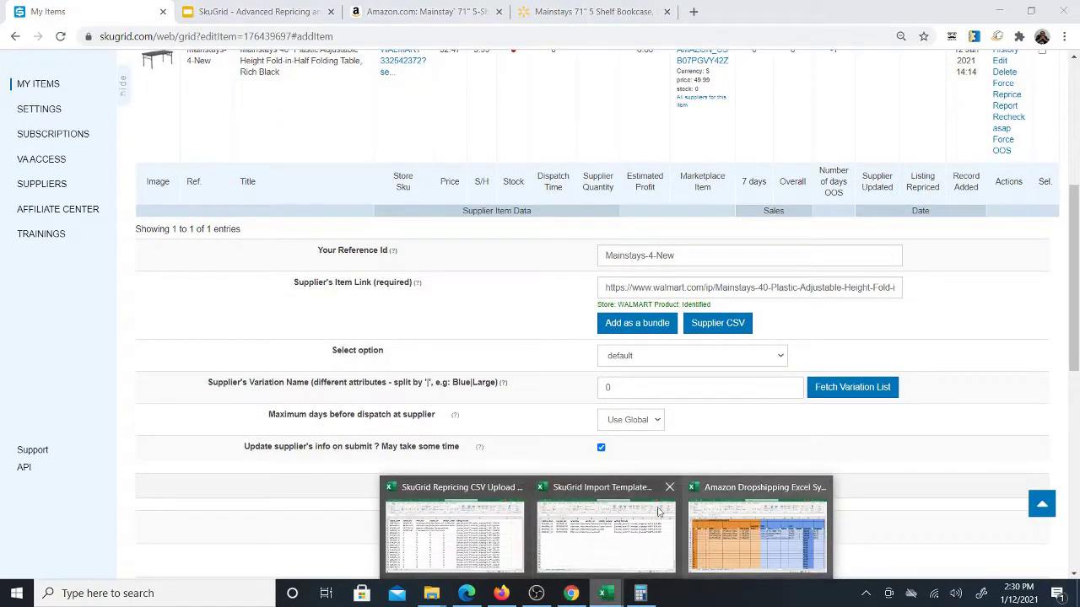
left_click(468, 541)
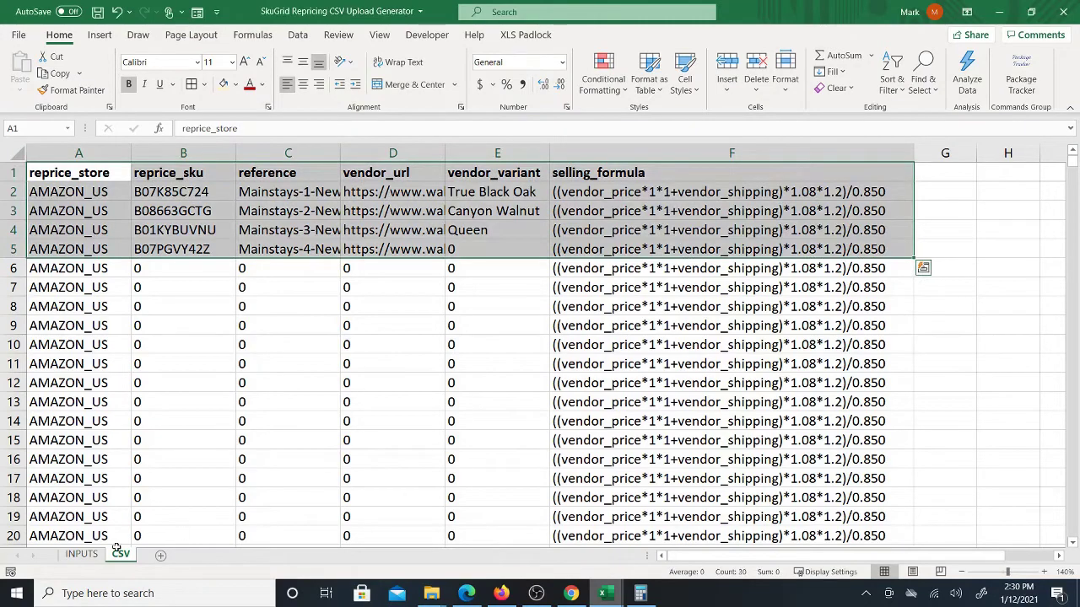
left_click(92, 557)
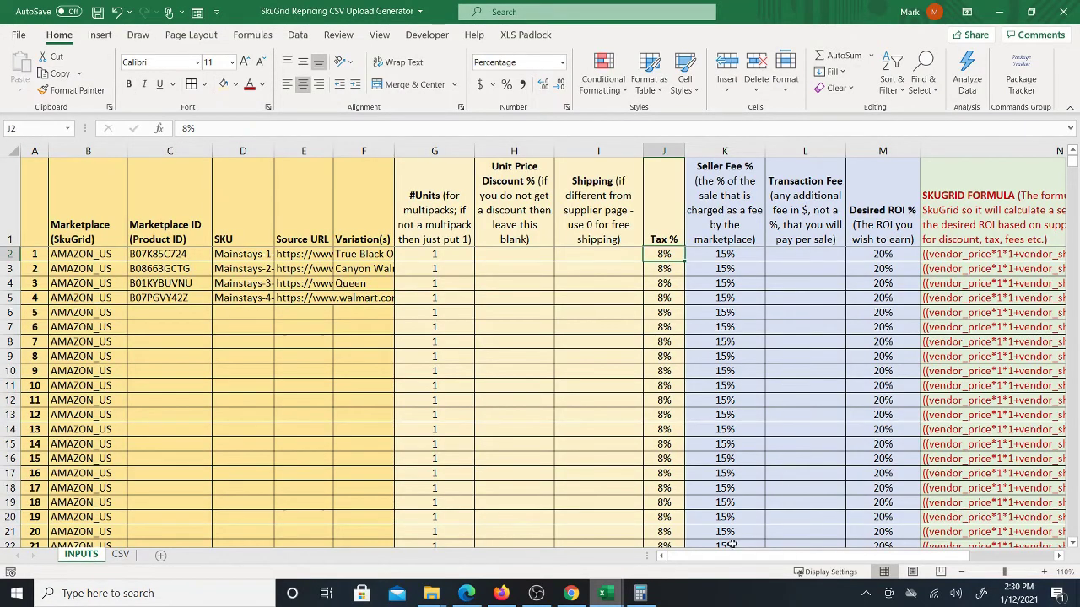
left_click_drag(721, 555, 808, 561)
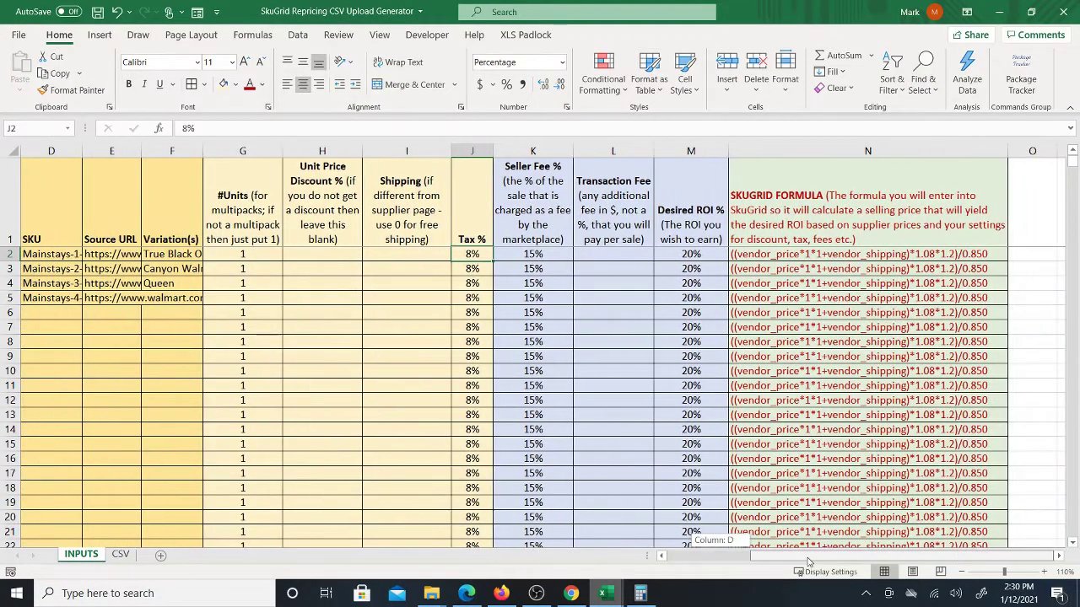
left_click(595, 253)
left_click(693, 253)
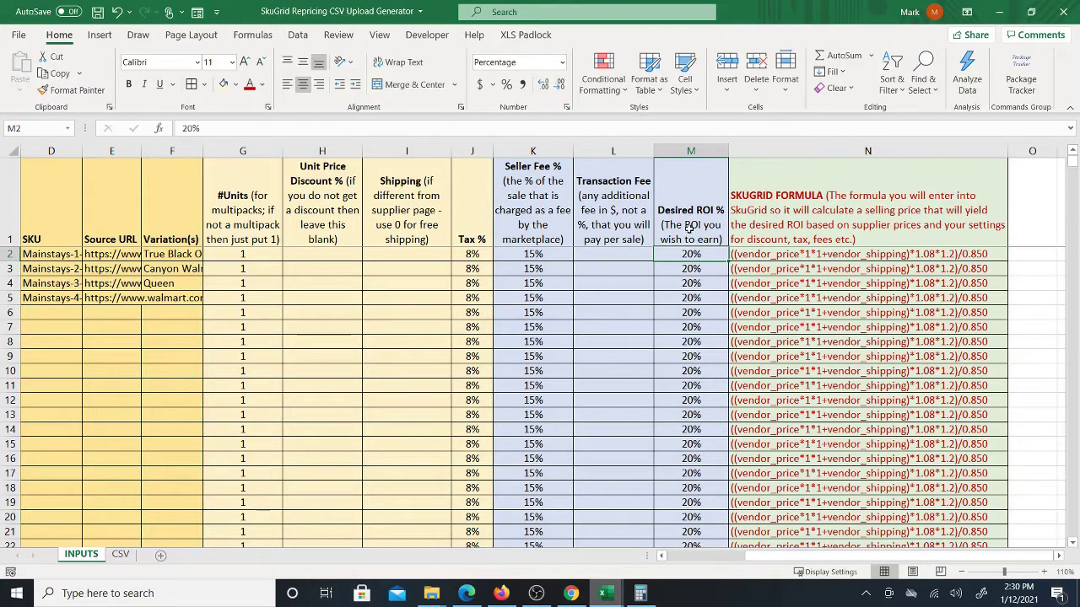
Enter 15 in cell M2 so the first item's Desired ROI is 15%.
type("15")
key("Return")
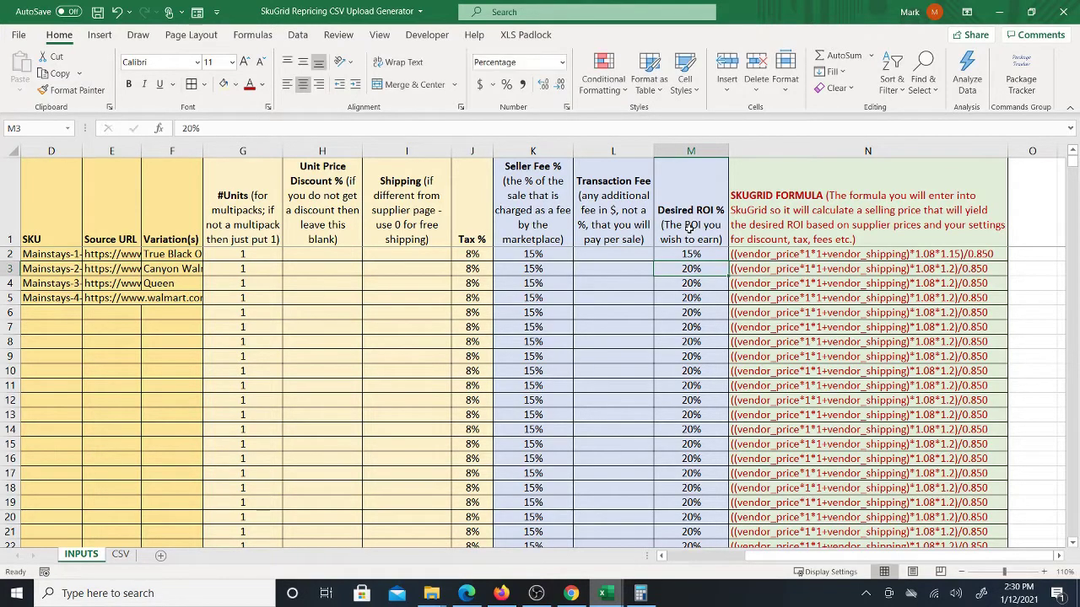
left_click(701, 255)
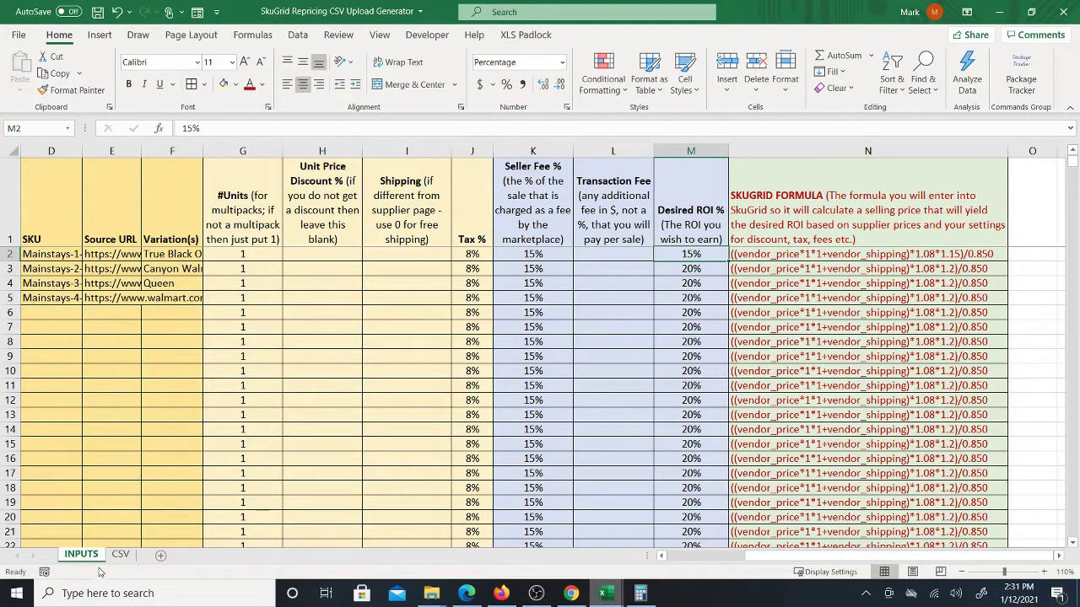
Copy the 1.15 selling_formula from cell F2 on the CSV sheet.
left_click(120, 556)
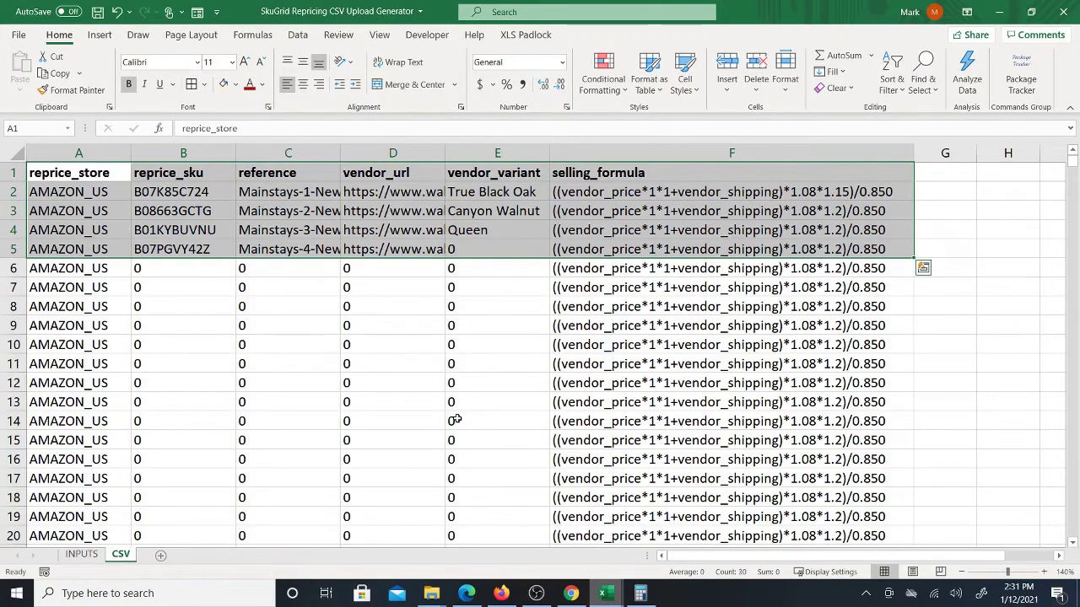
left_click(77, 557)
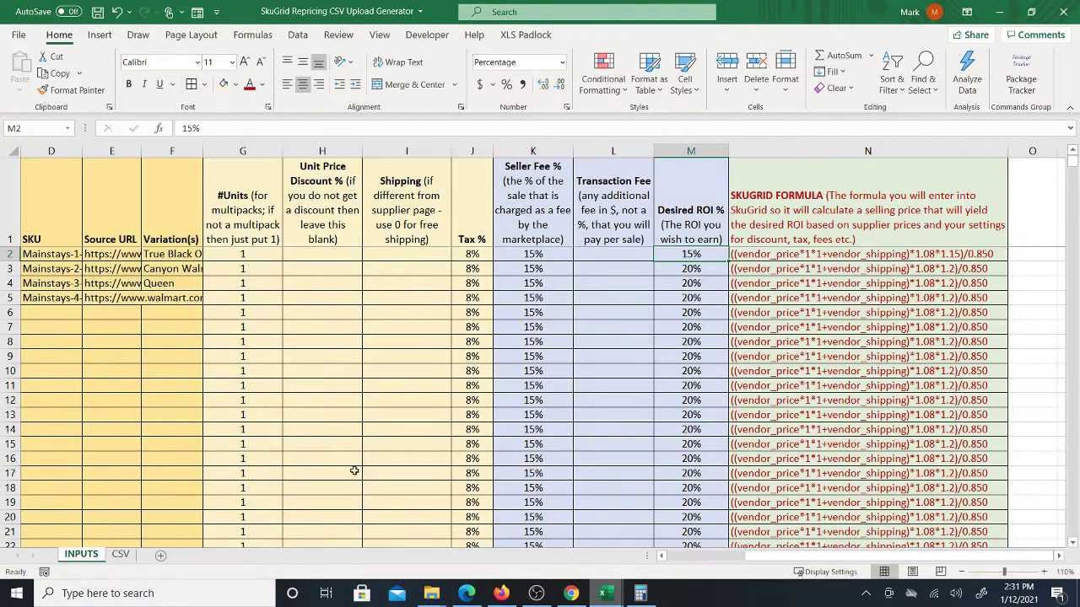
left_click(120, 554)
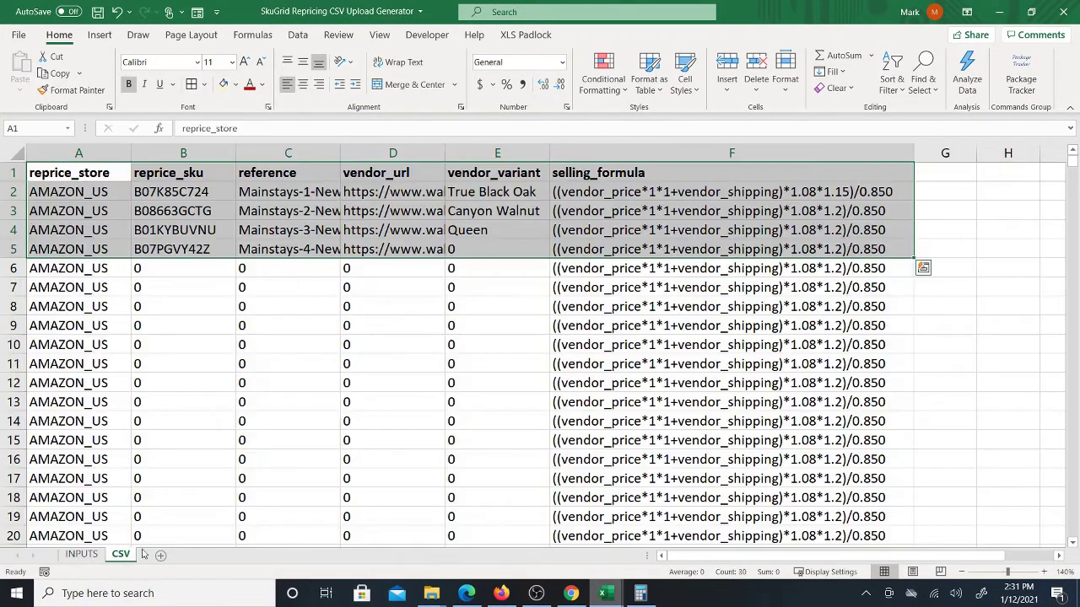
left_click(621, 193)
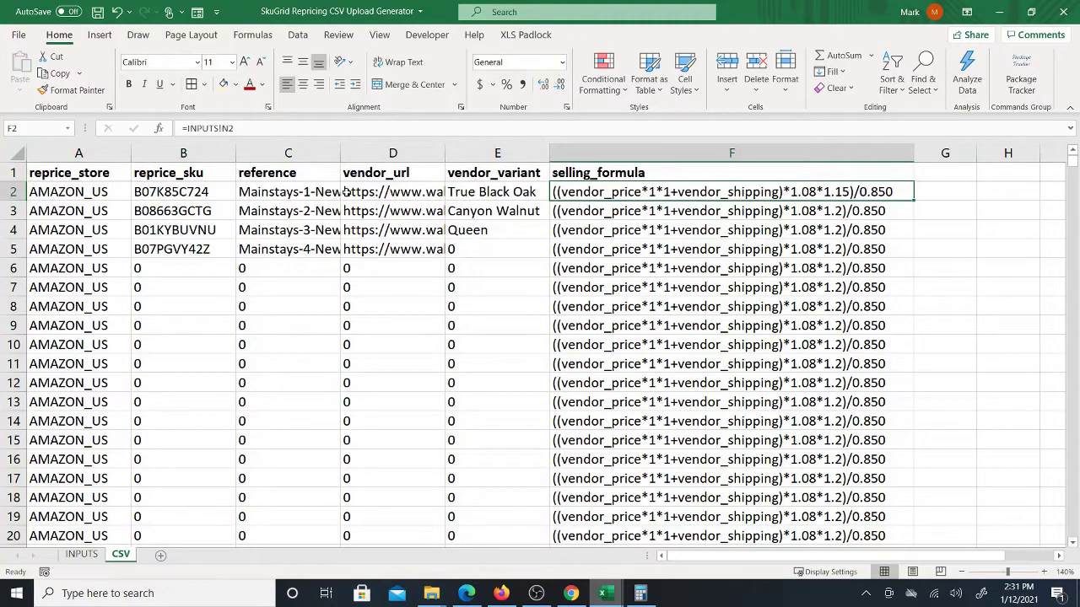
right_click(622, 193)
left_click(675, 187)
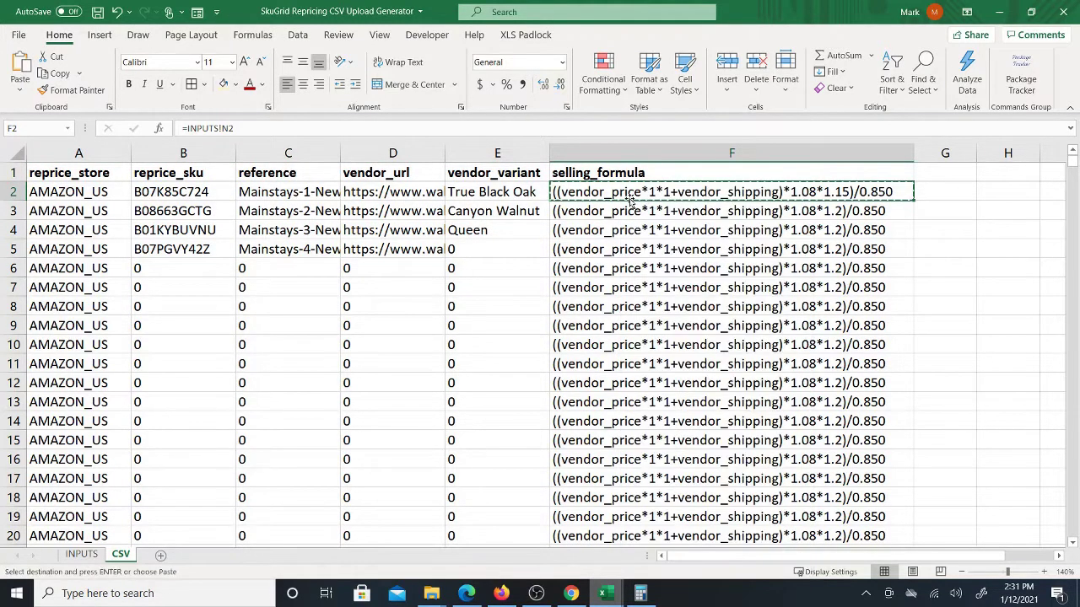
left_click(571, 593)
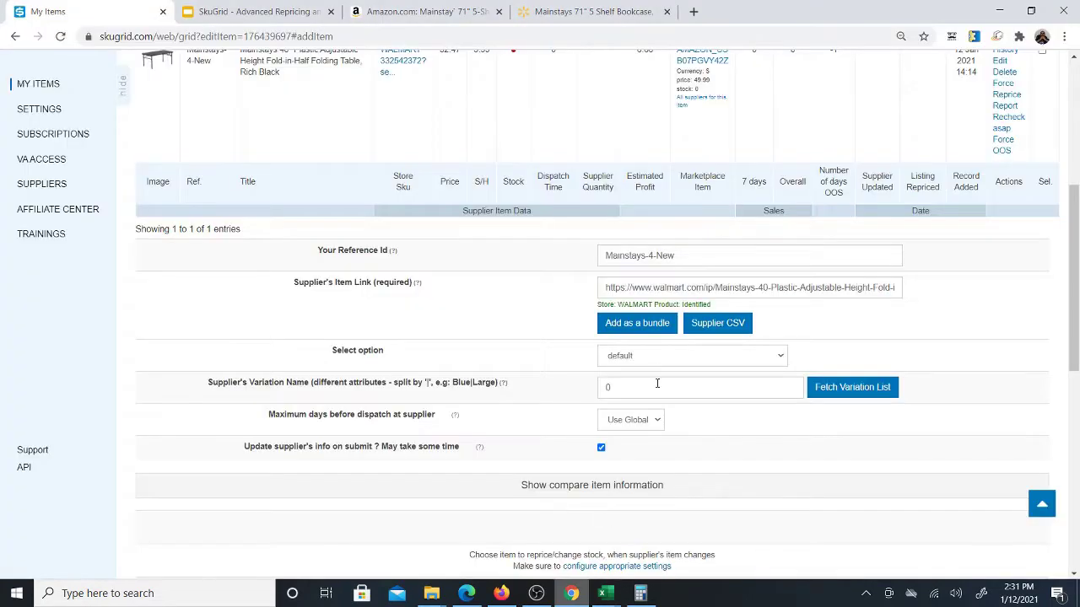
Replace Mainstays-4-New's Selling Price Formula with the pasted 1.15 version and update the item.
scroll(730, 424, "down", 1)
scroll(729, 425, "down", 5)
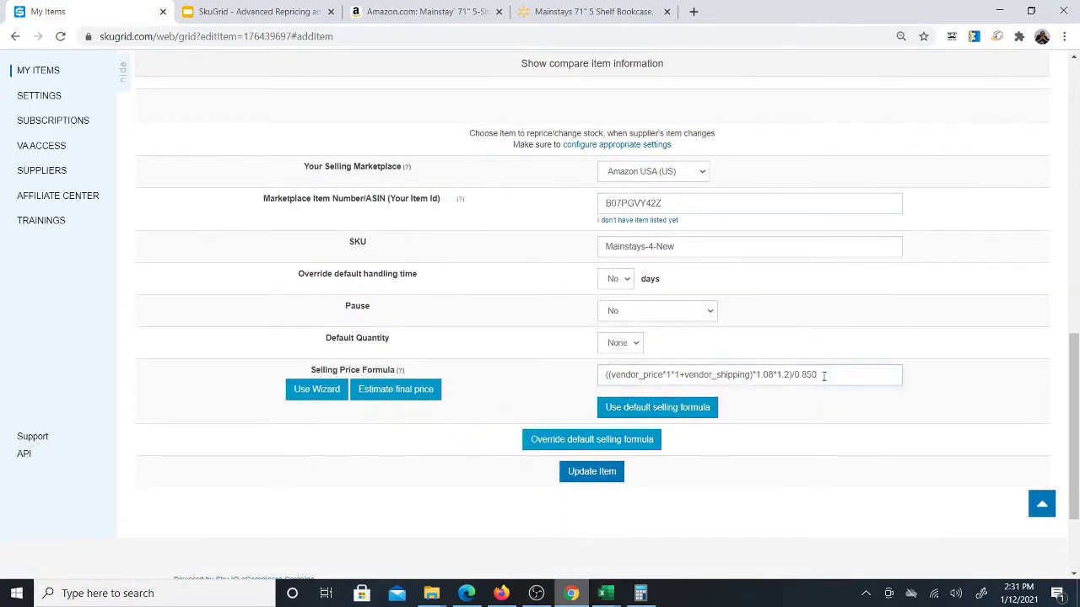
left_click_drag(820, 375, 596, 379)
right_click(643, 379)
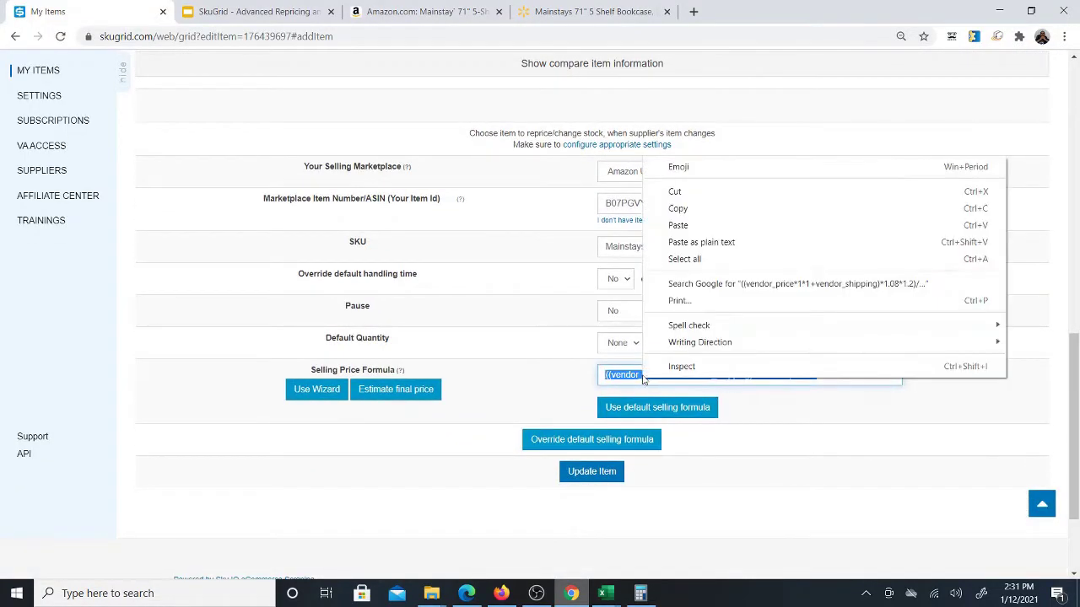
left_click(723, 228)
left_click(979, 393)
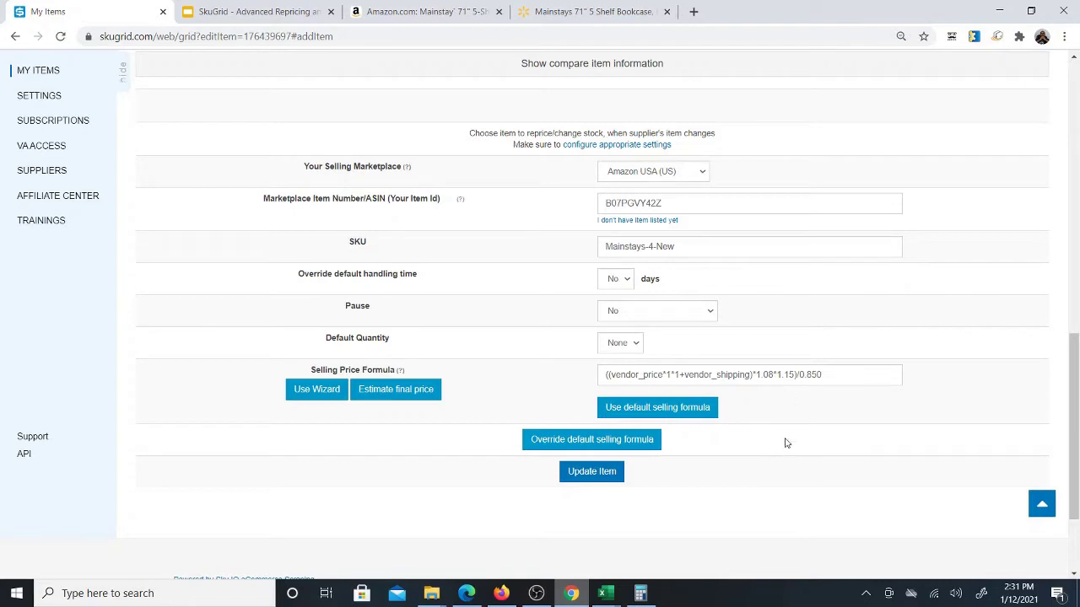
left_click(592, 472)
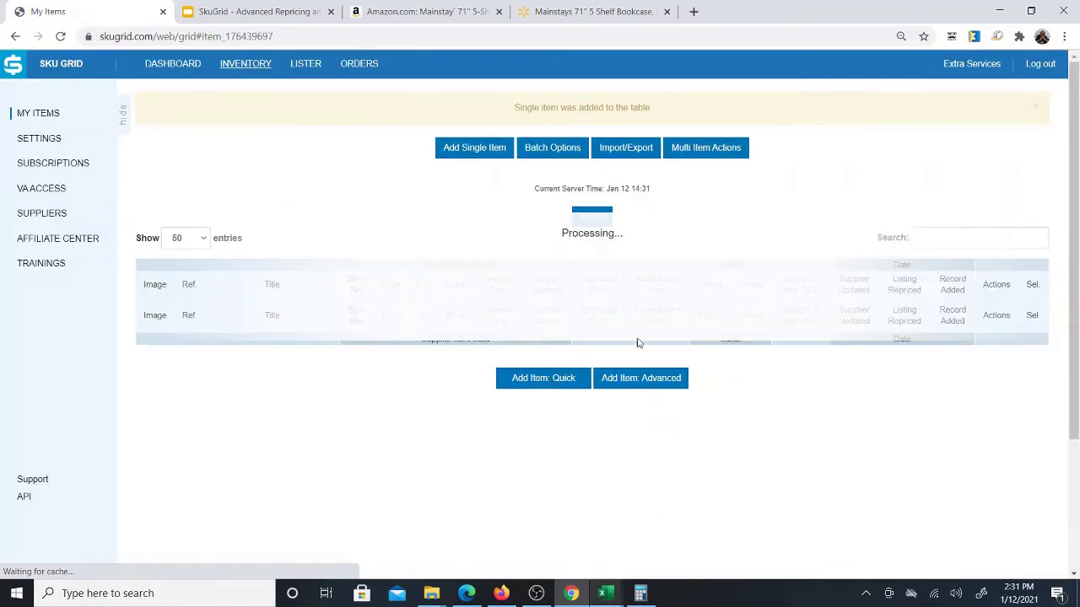
scroll(677, 428, "down", 5)
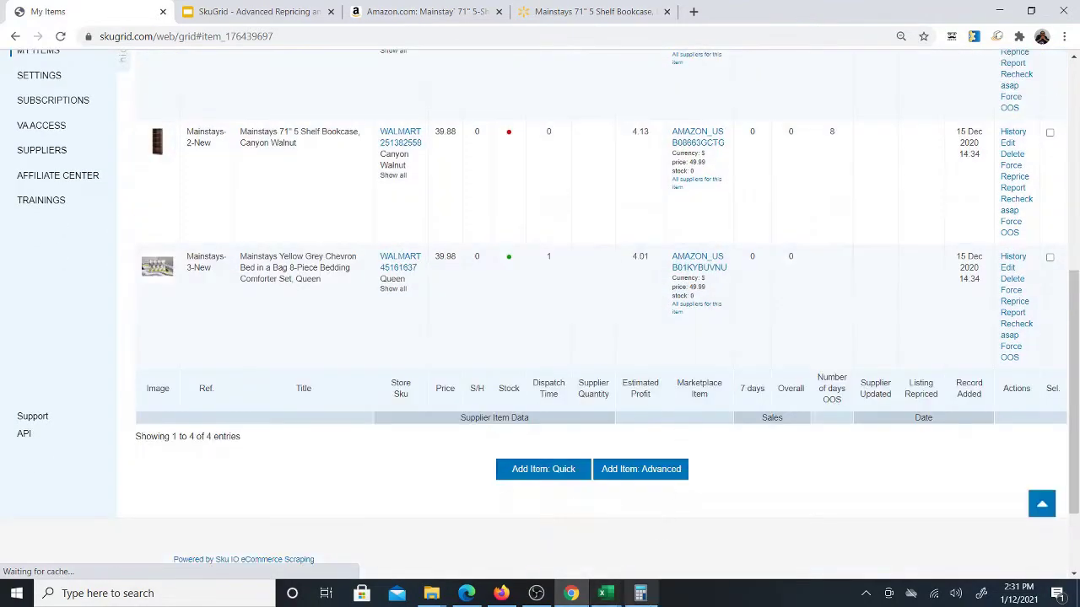
mouse_move(605, 593)
left_click(625, 515)
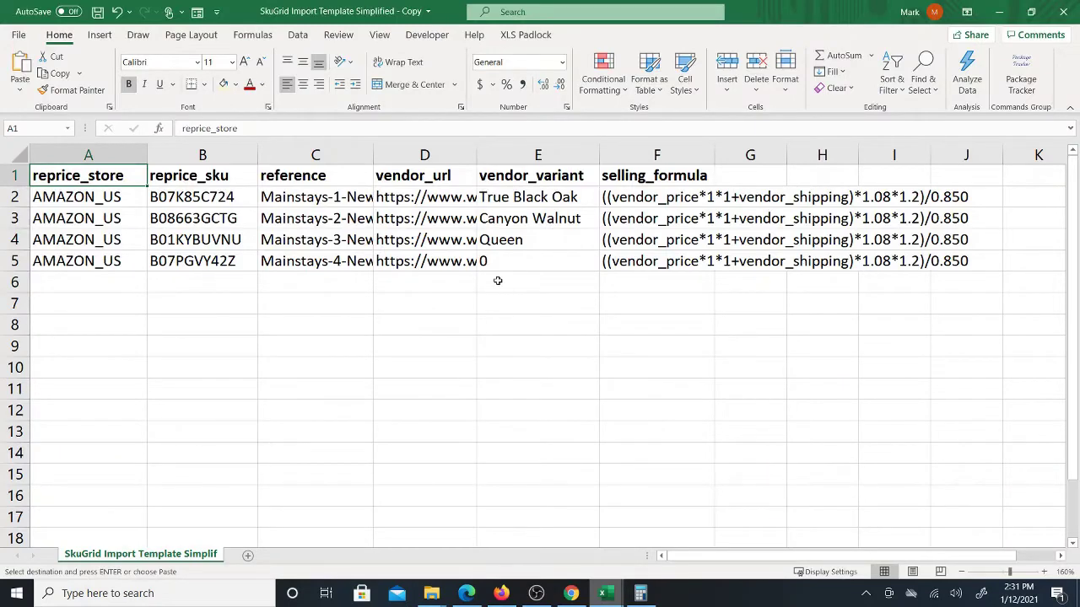
In the generator's INPUTS sheet, select the Desired ROI values M2:M17.
mouse_move(607, 593)
left_click(434, 518)
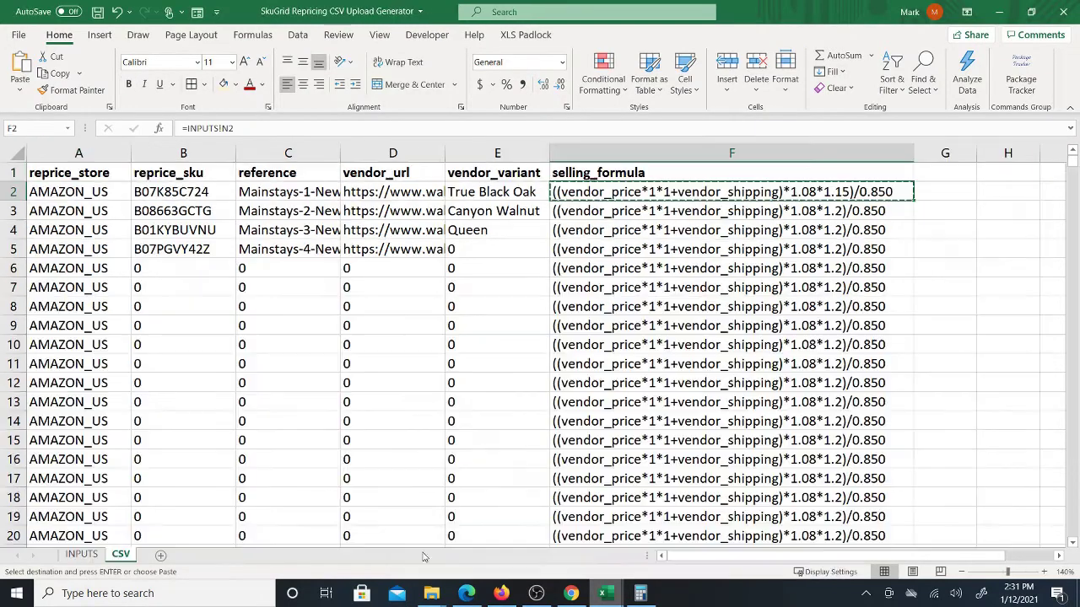
left_click(76, 554)
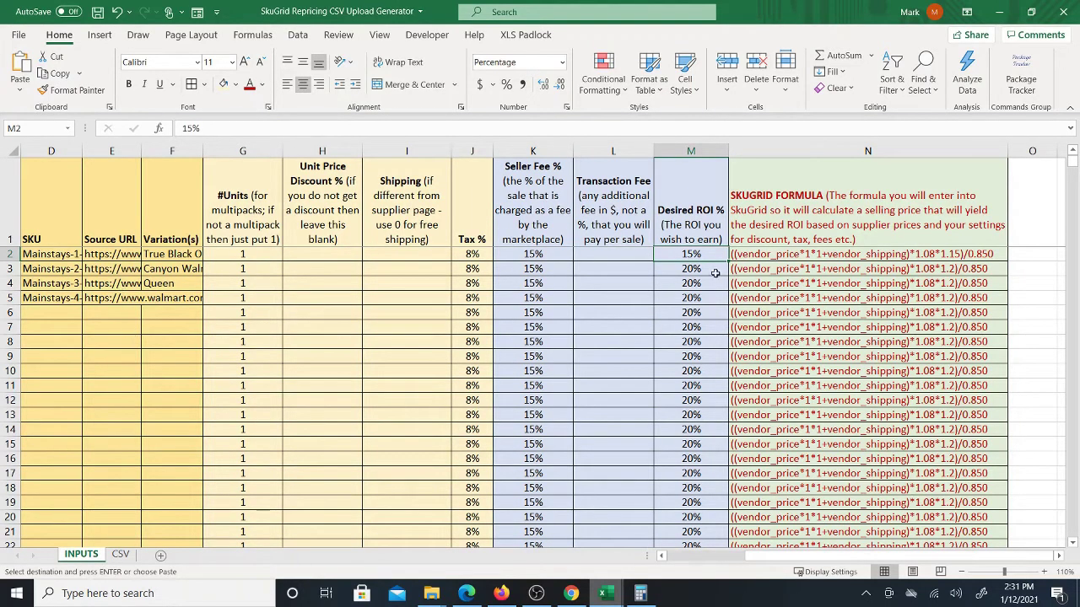
left_click(152, 458)
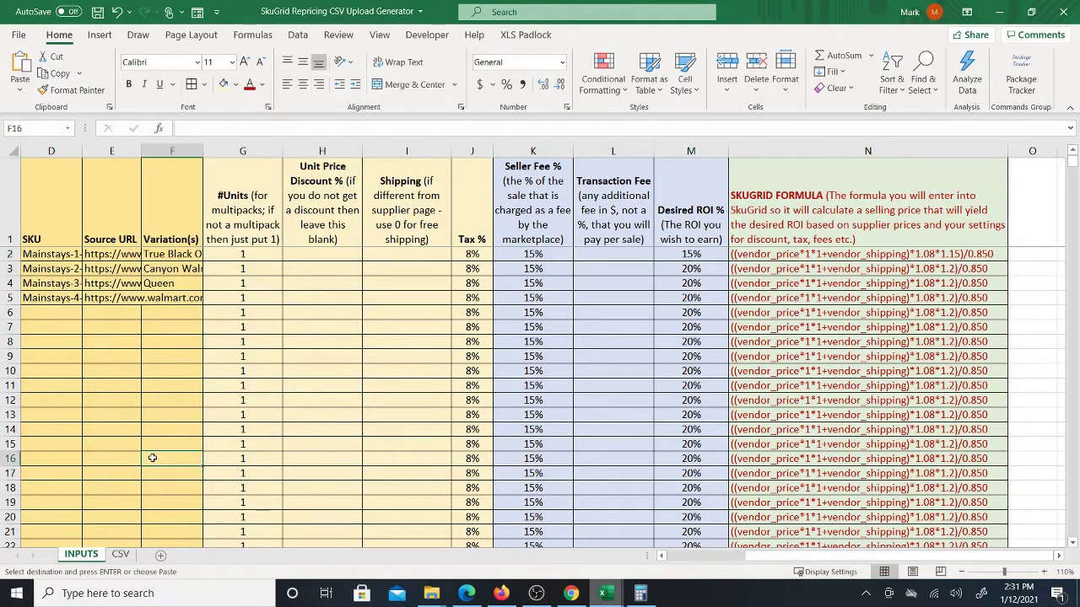
left_click(703, 252)
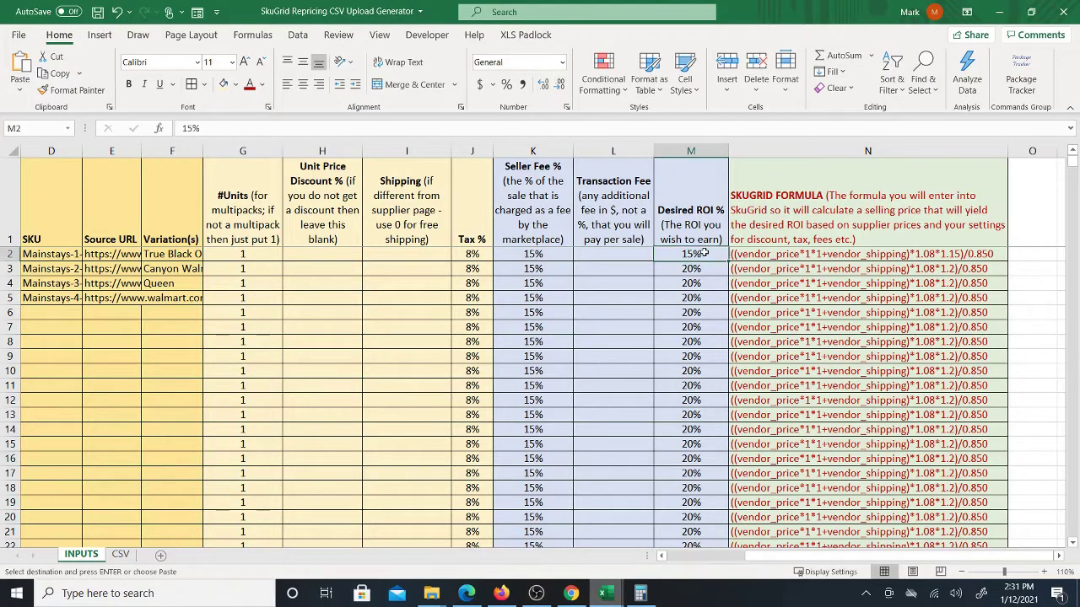
left_click_drag(703, 252, 692, 473)
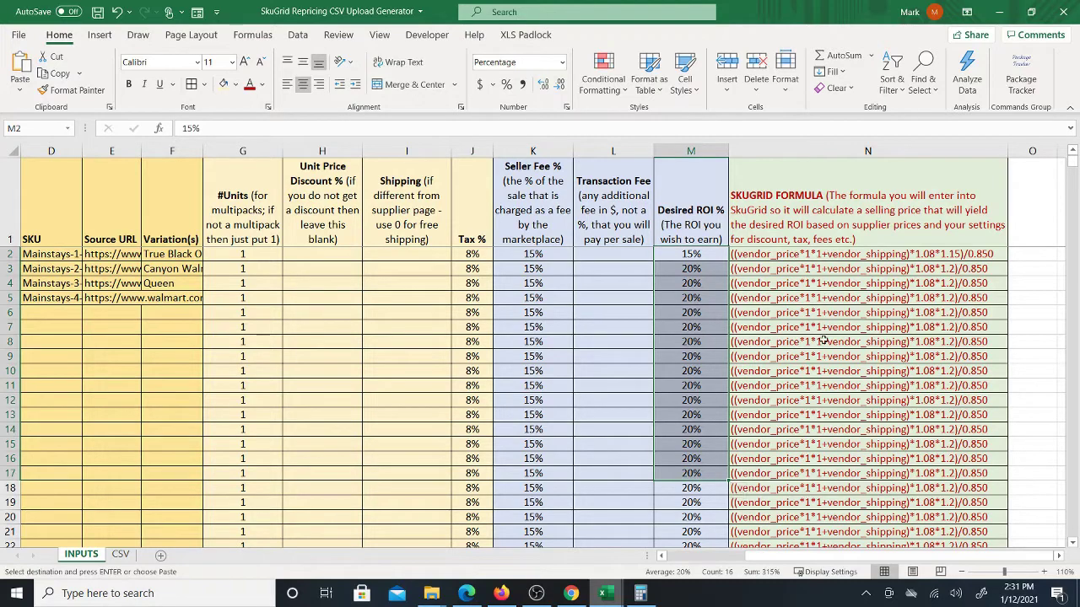
left_click(121, 555)
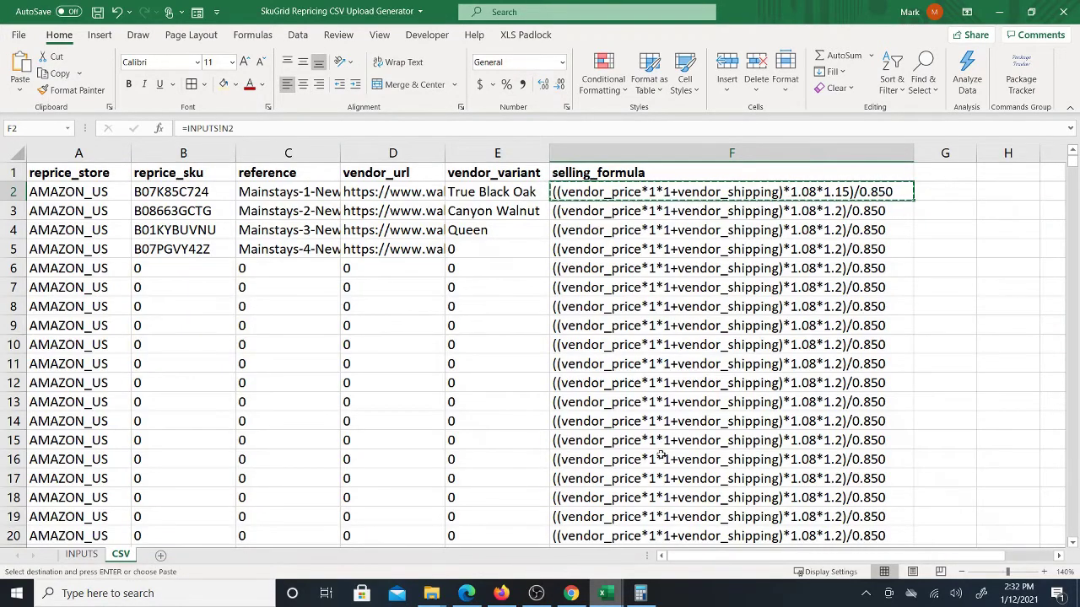
left_click(42, 193)
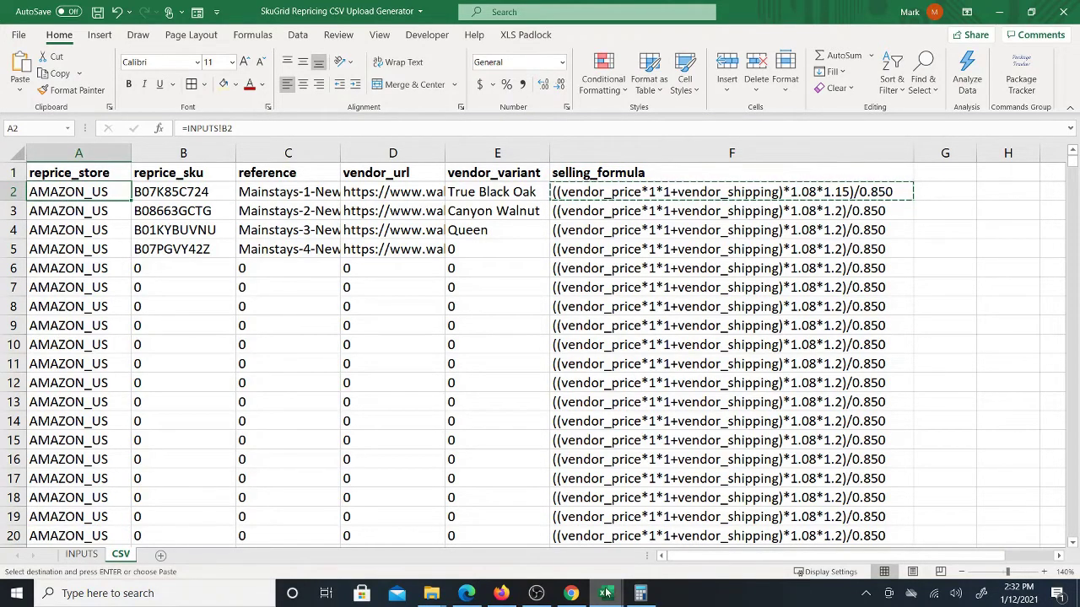
mouse_move(604, 593)
left_click(639, 560)
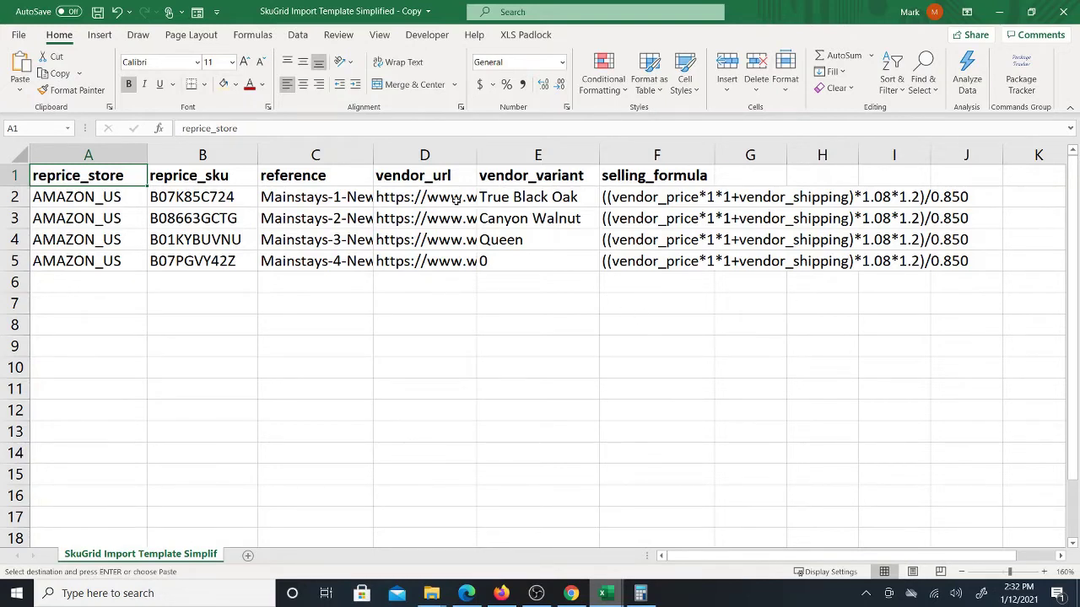
mouse_move(571, 590)
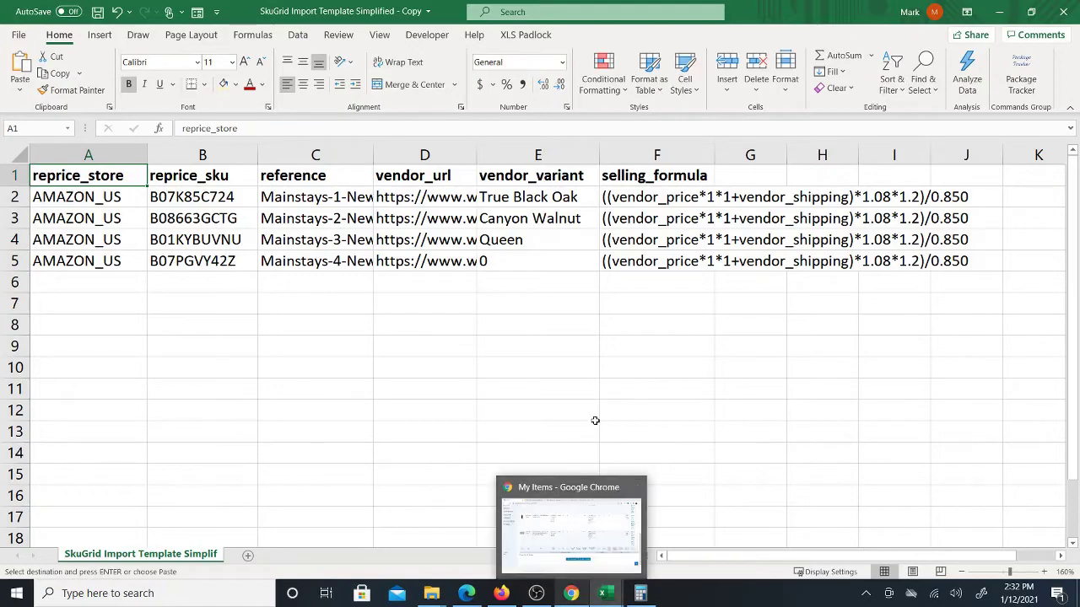
mouse_move(604, 593)
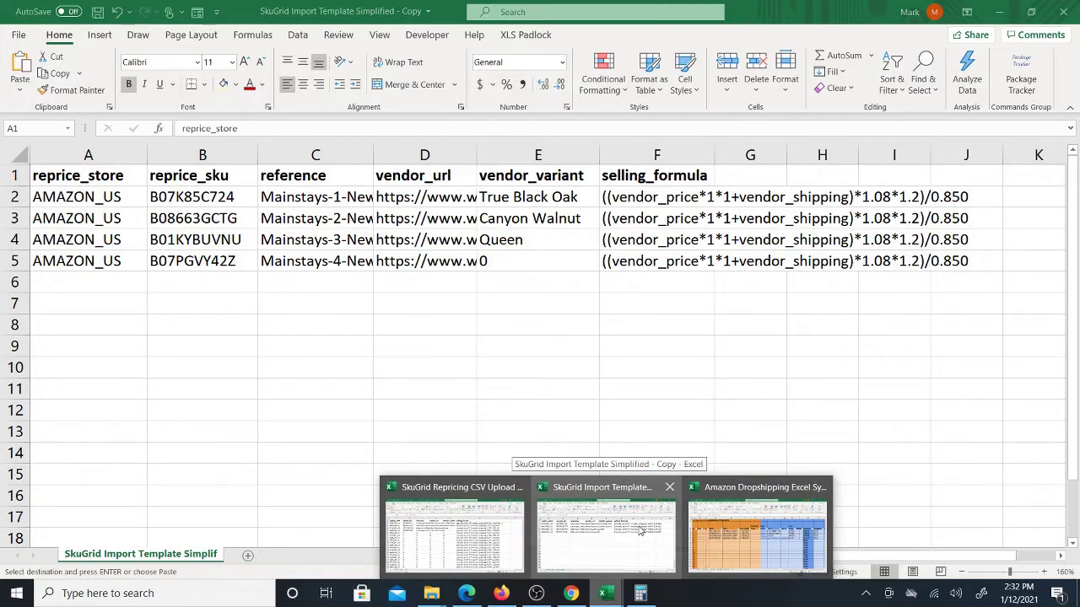
left_click(526, 531)
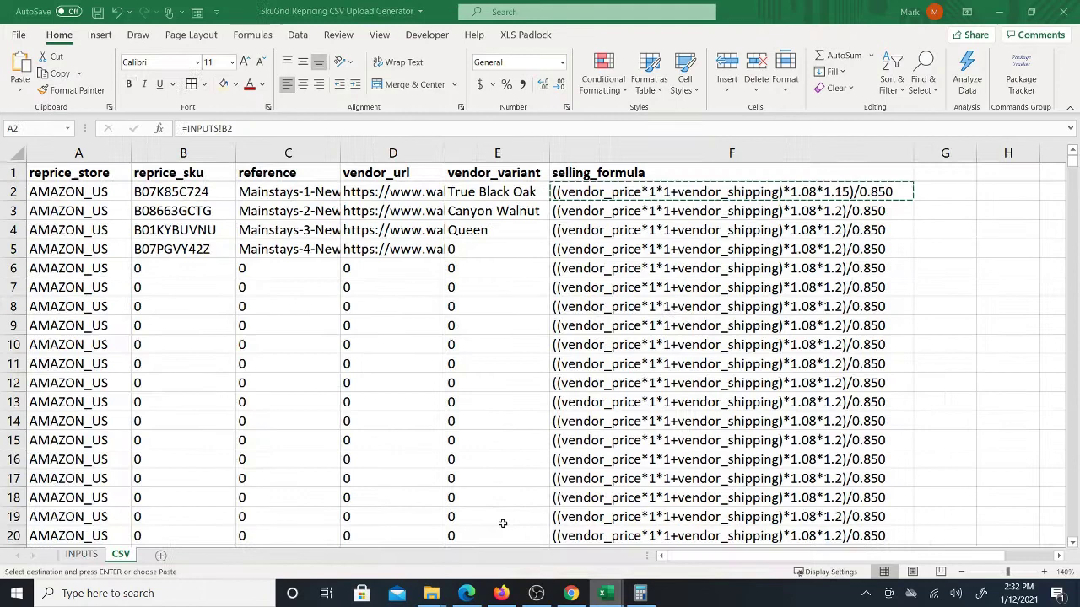
left_click(81, 555)
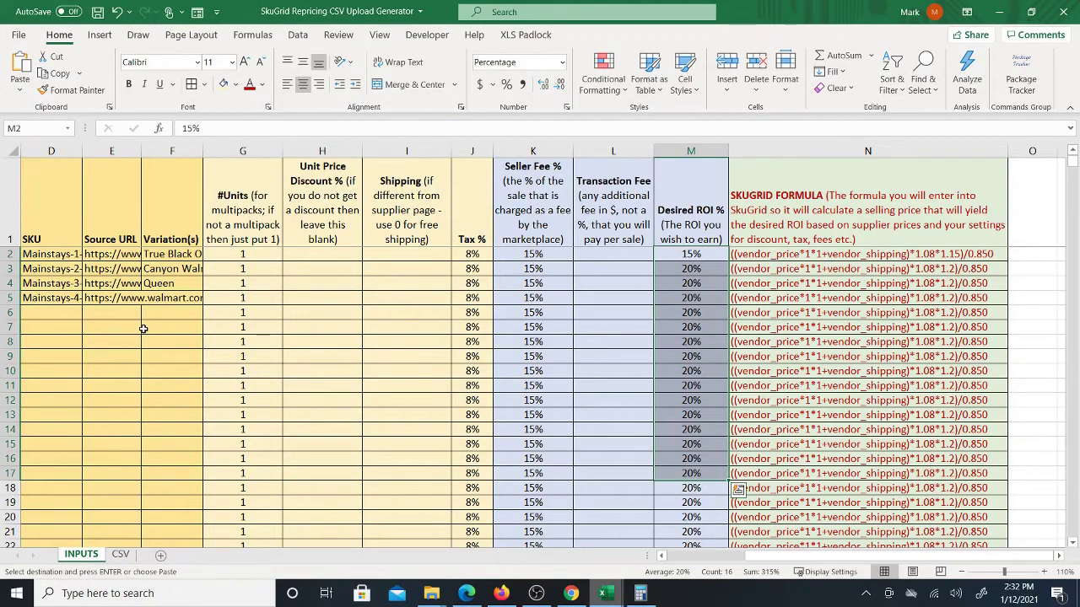
left_click(325, 295)
left_click_drag(325, 295, 502, 300)
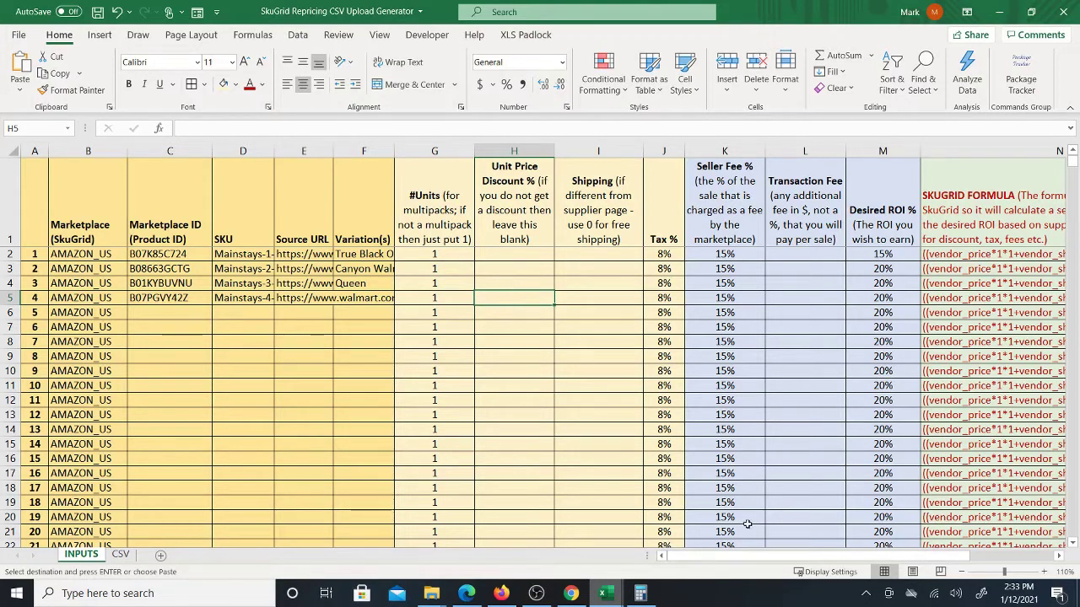
Switch to the CSV sheet, then bring SkuGrid's My Items list forward, scrolled to the top with 4 items.
left_click(120, 556)
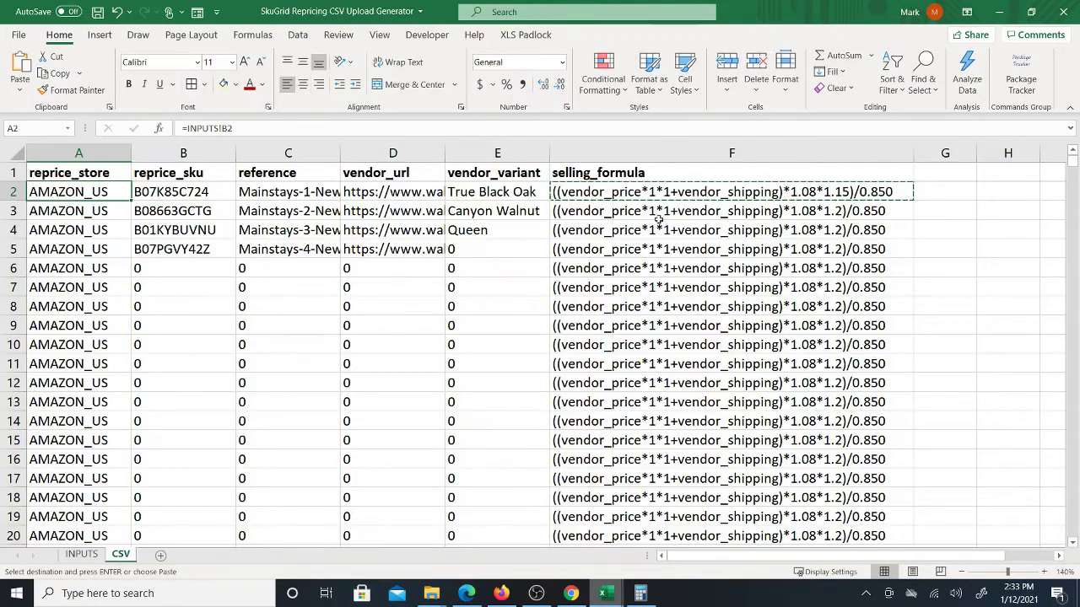
left_click(571, 593)
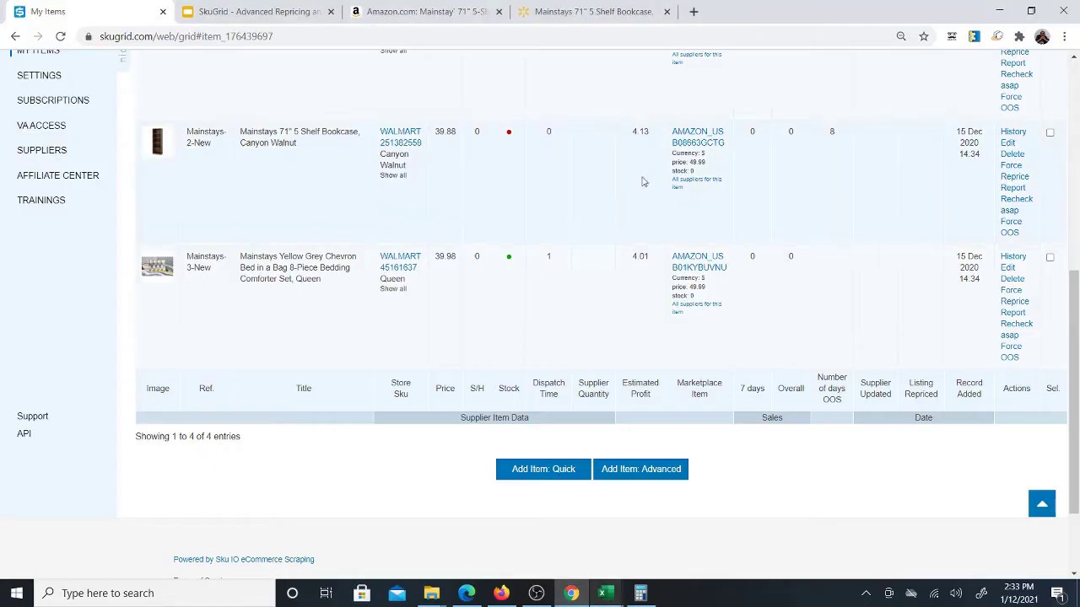
scroll(790, 313, "up", 3)
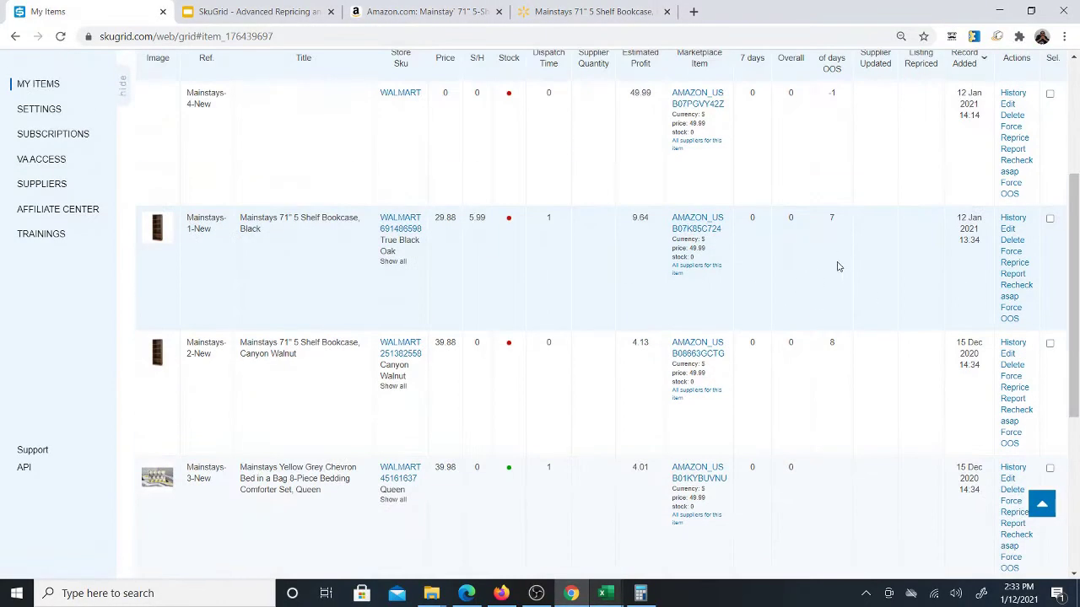
scroll(852, 317, "up", 3)
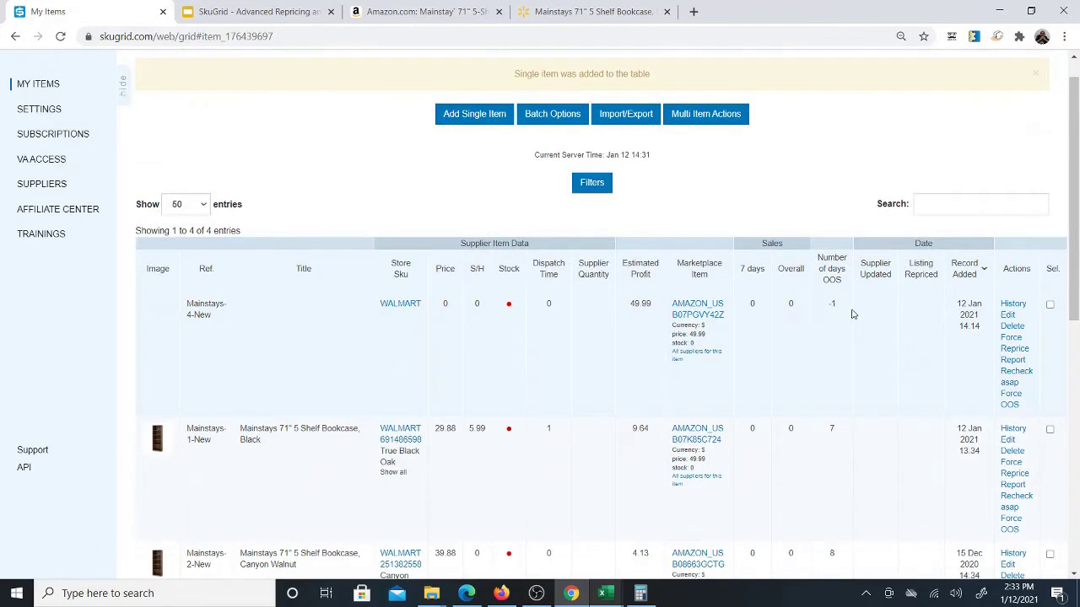
scroll(853, 310, "up", 1)
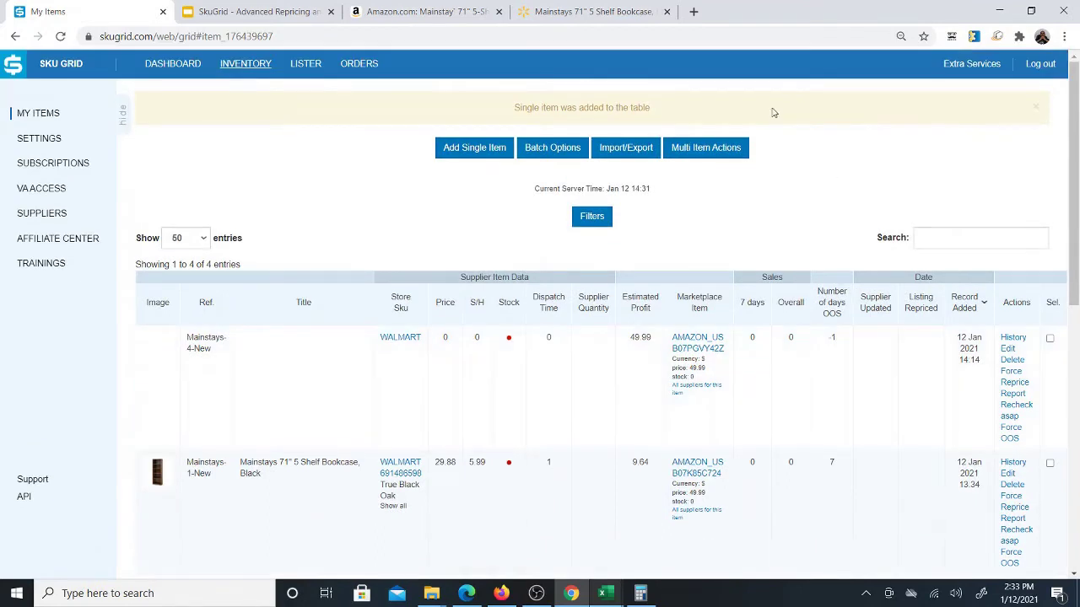